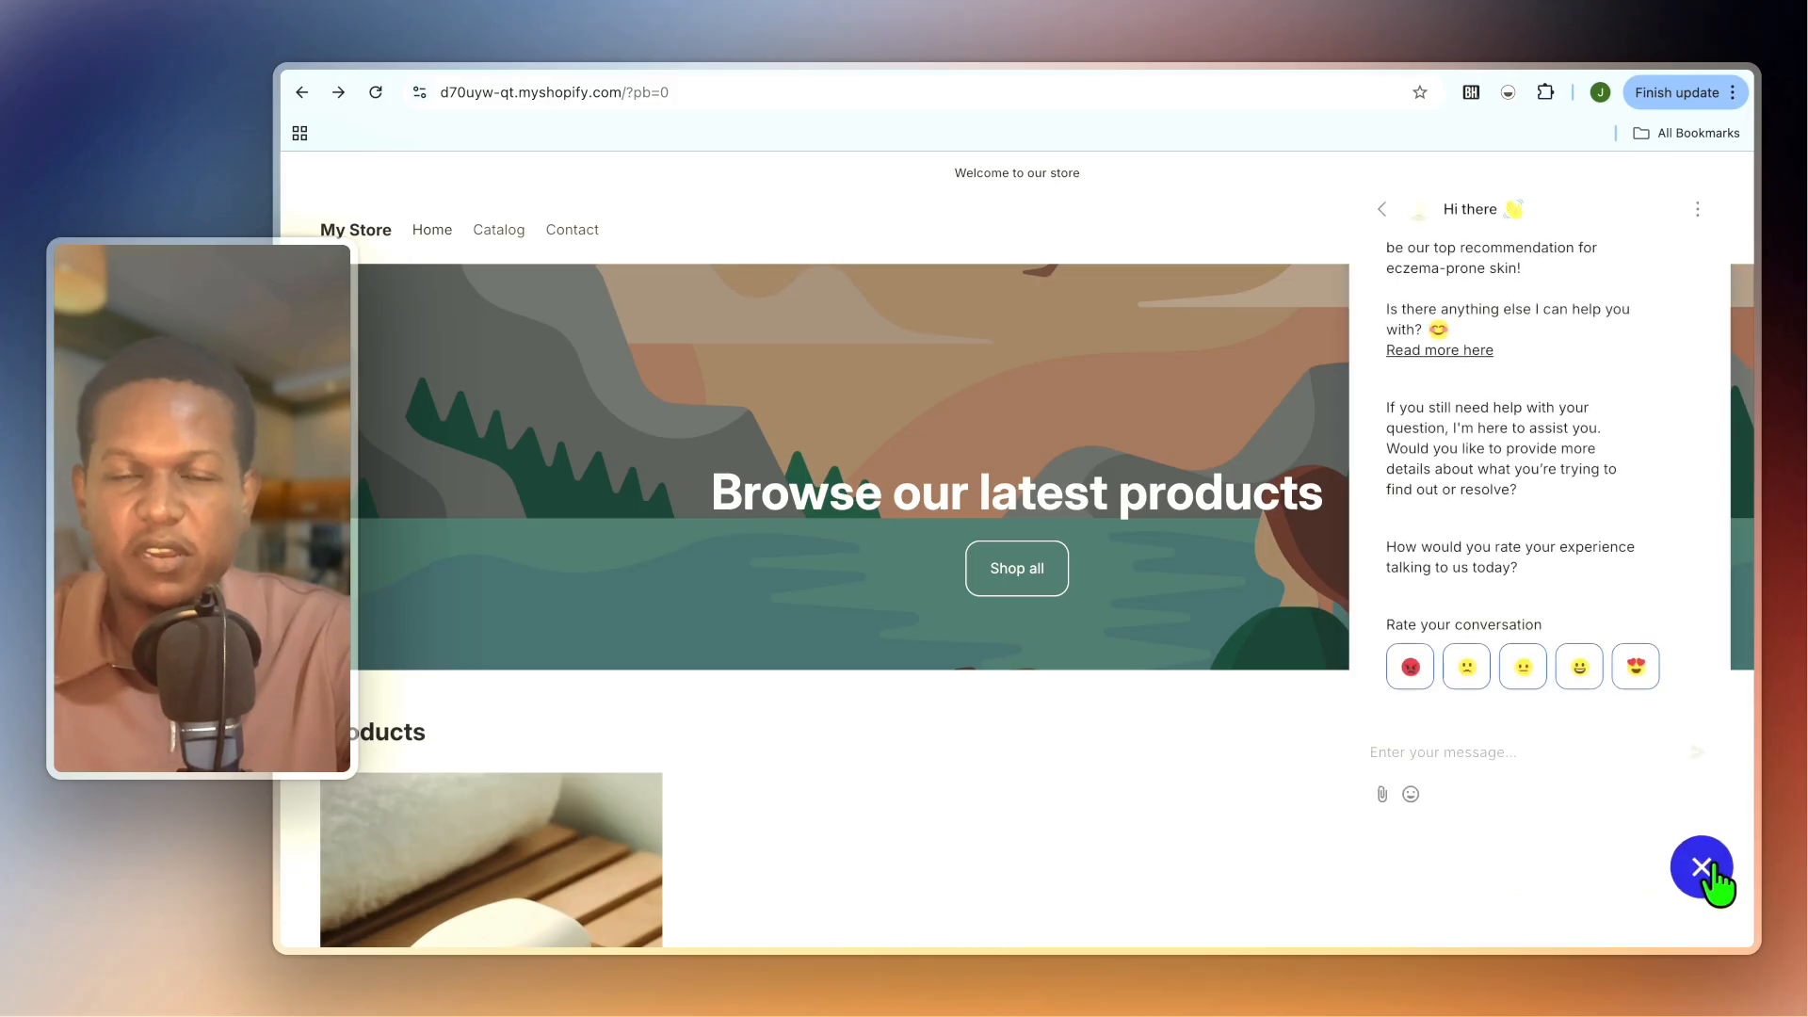
scroll(1396, 612, up, 10)
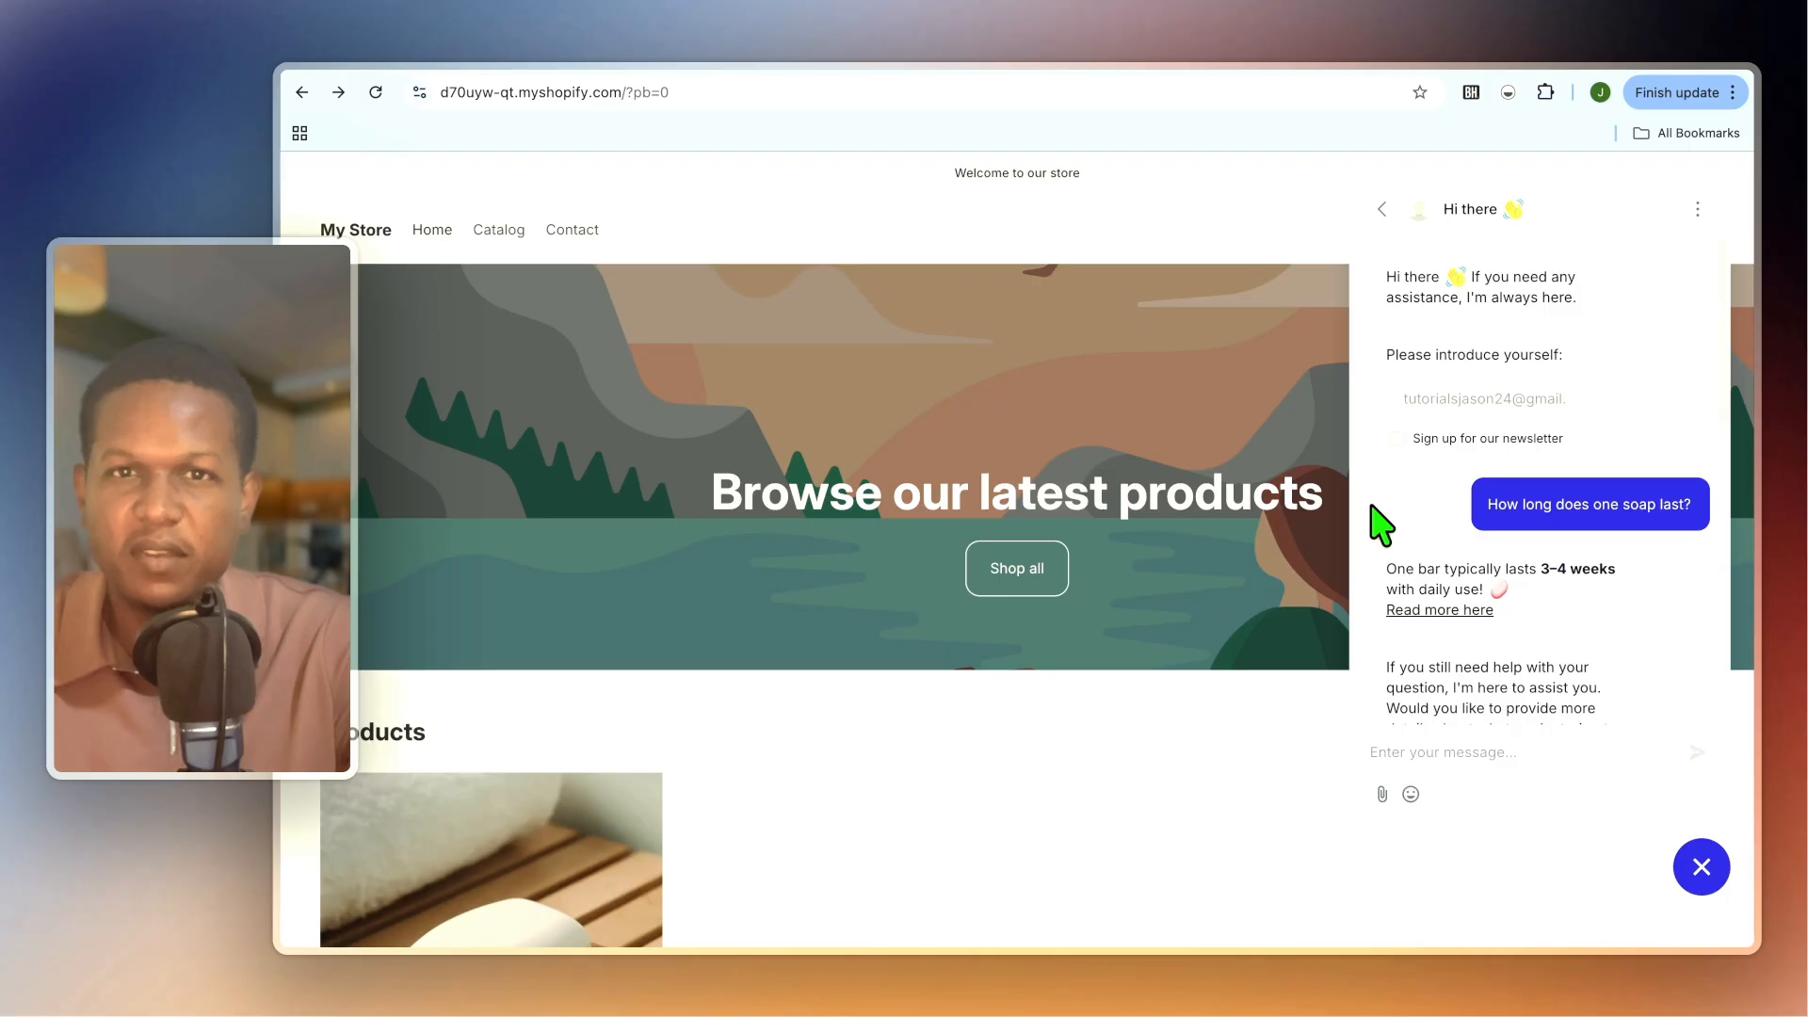
scroll(1380, 523, down, 2)
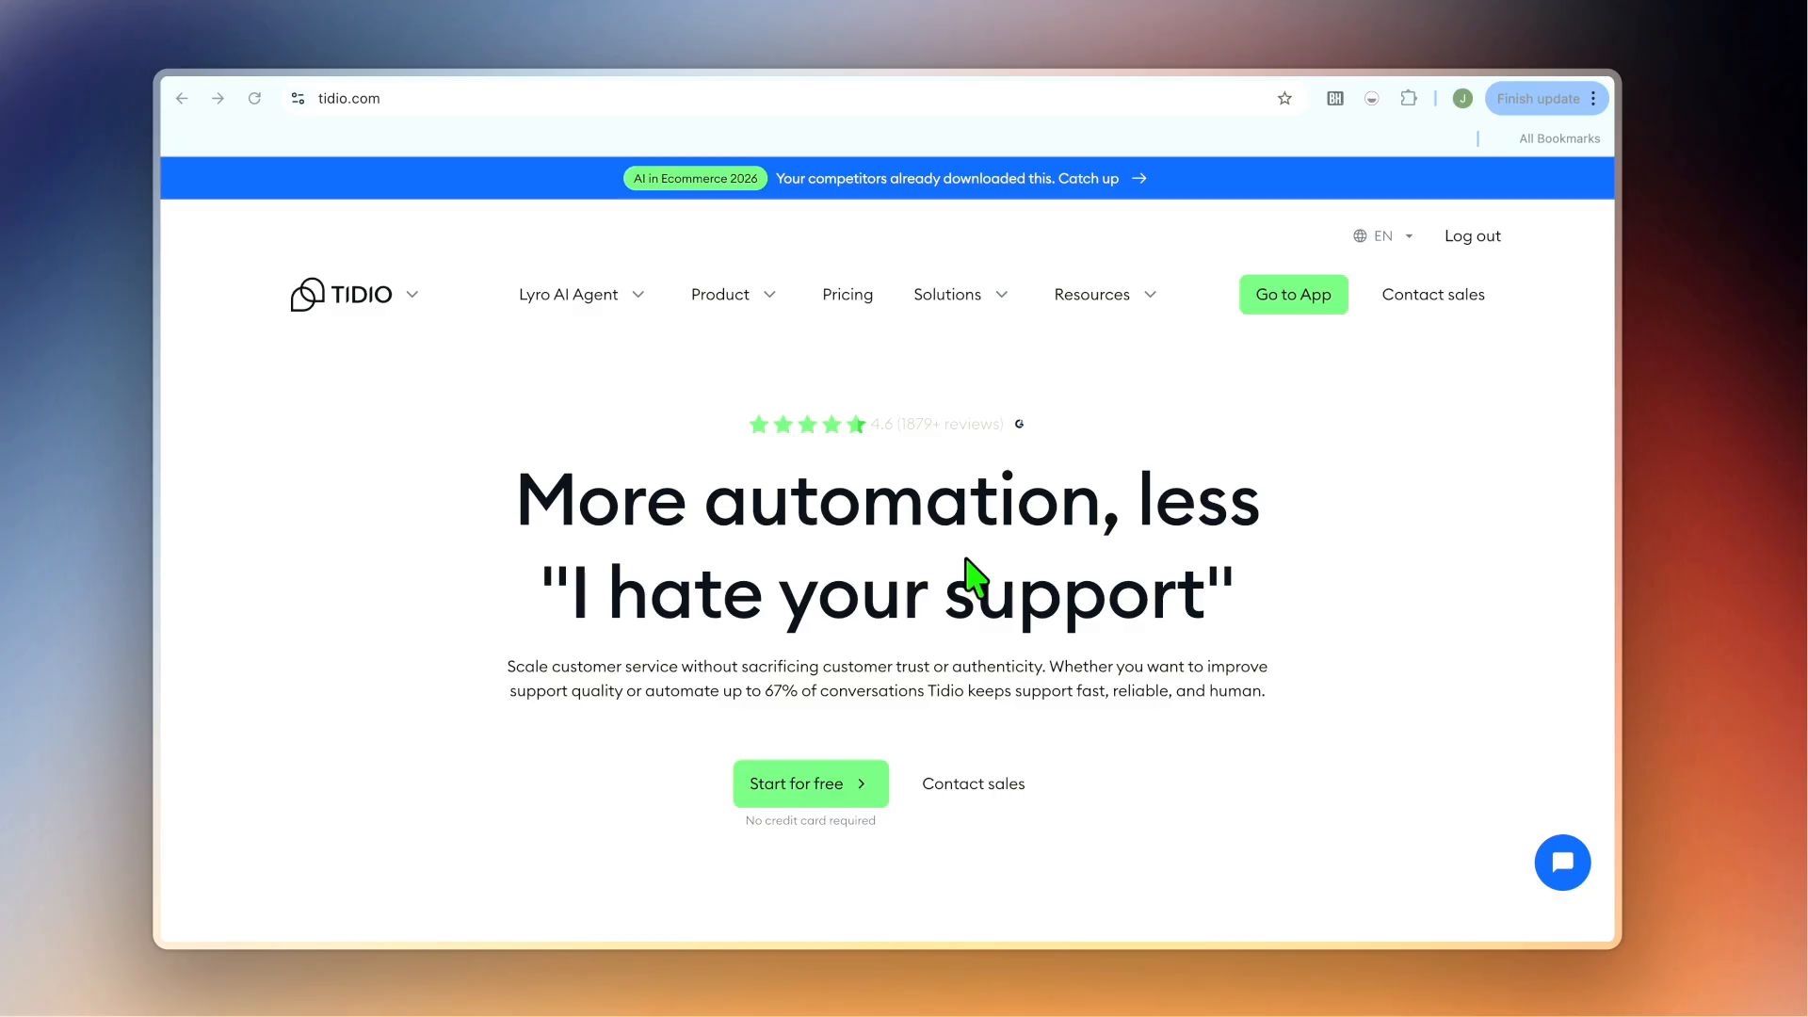
scroll(974, 576, down, 2)
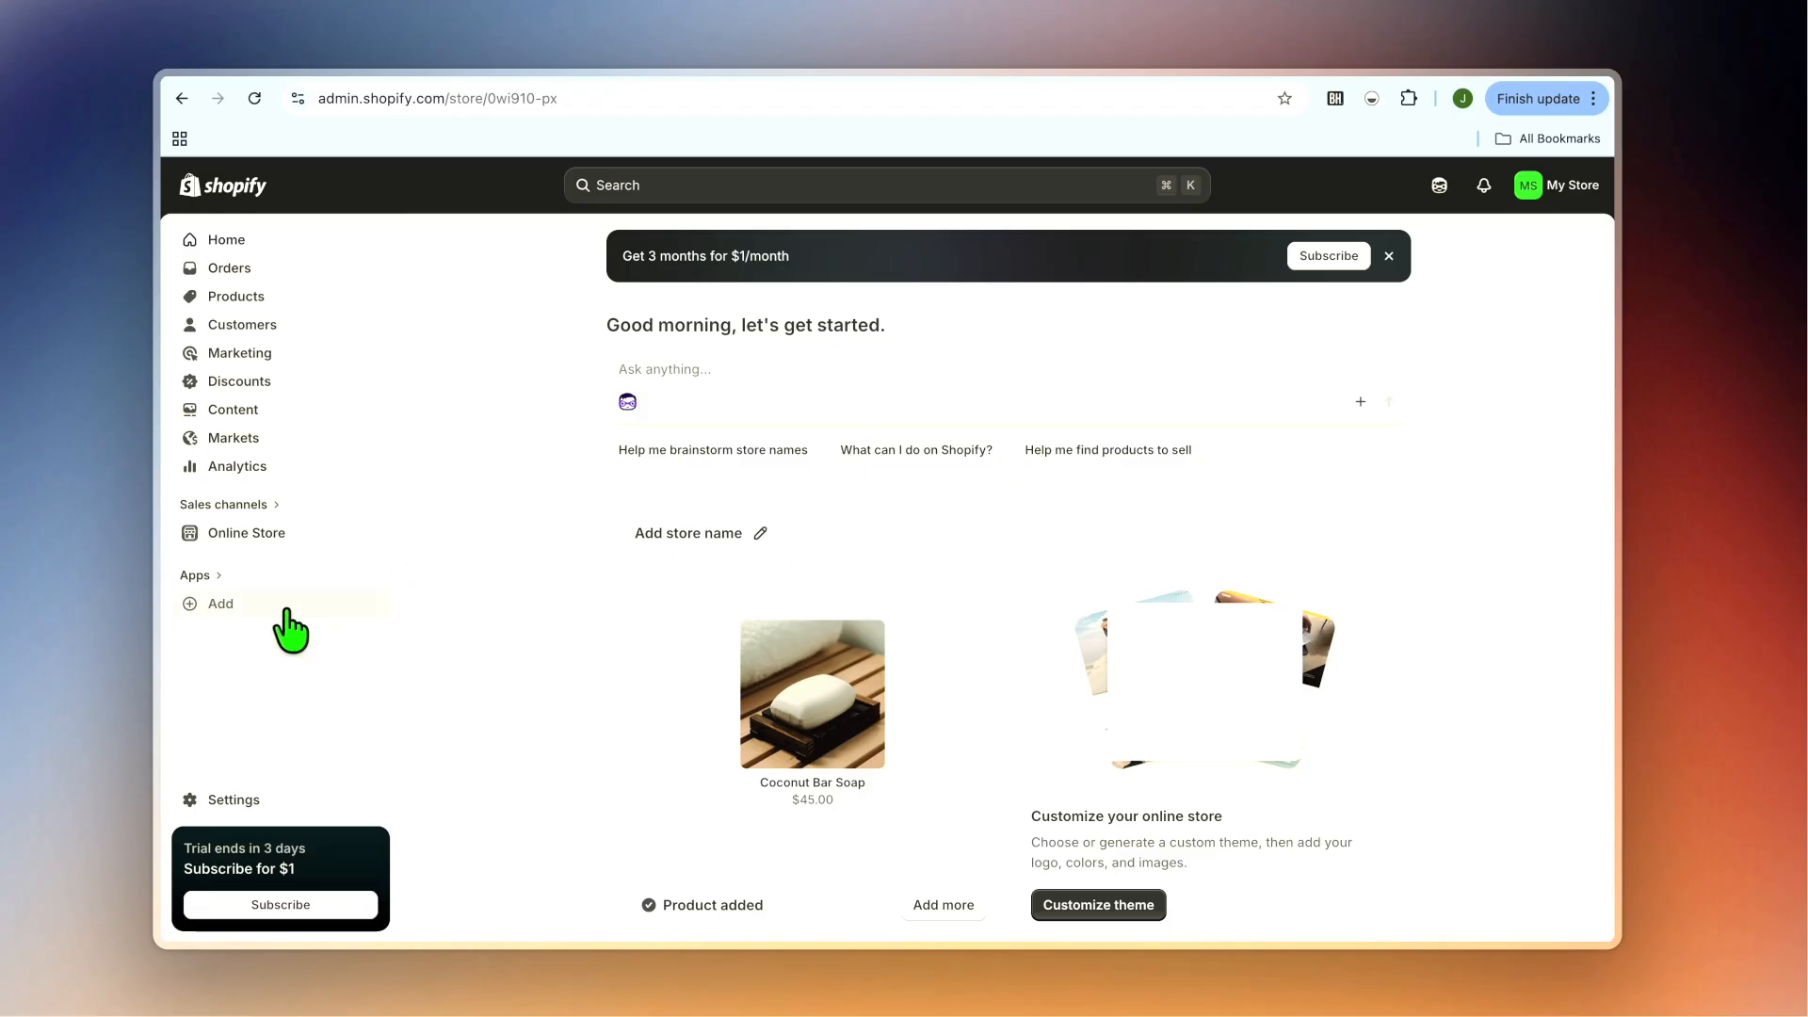
- Find Tidio - Live Chat & AI Chatbot in the Shopify App Store and install it on the store
click(233, 608)
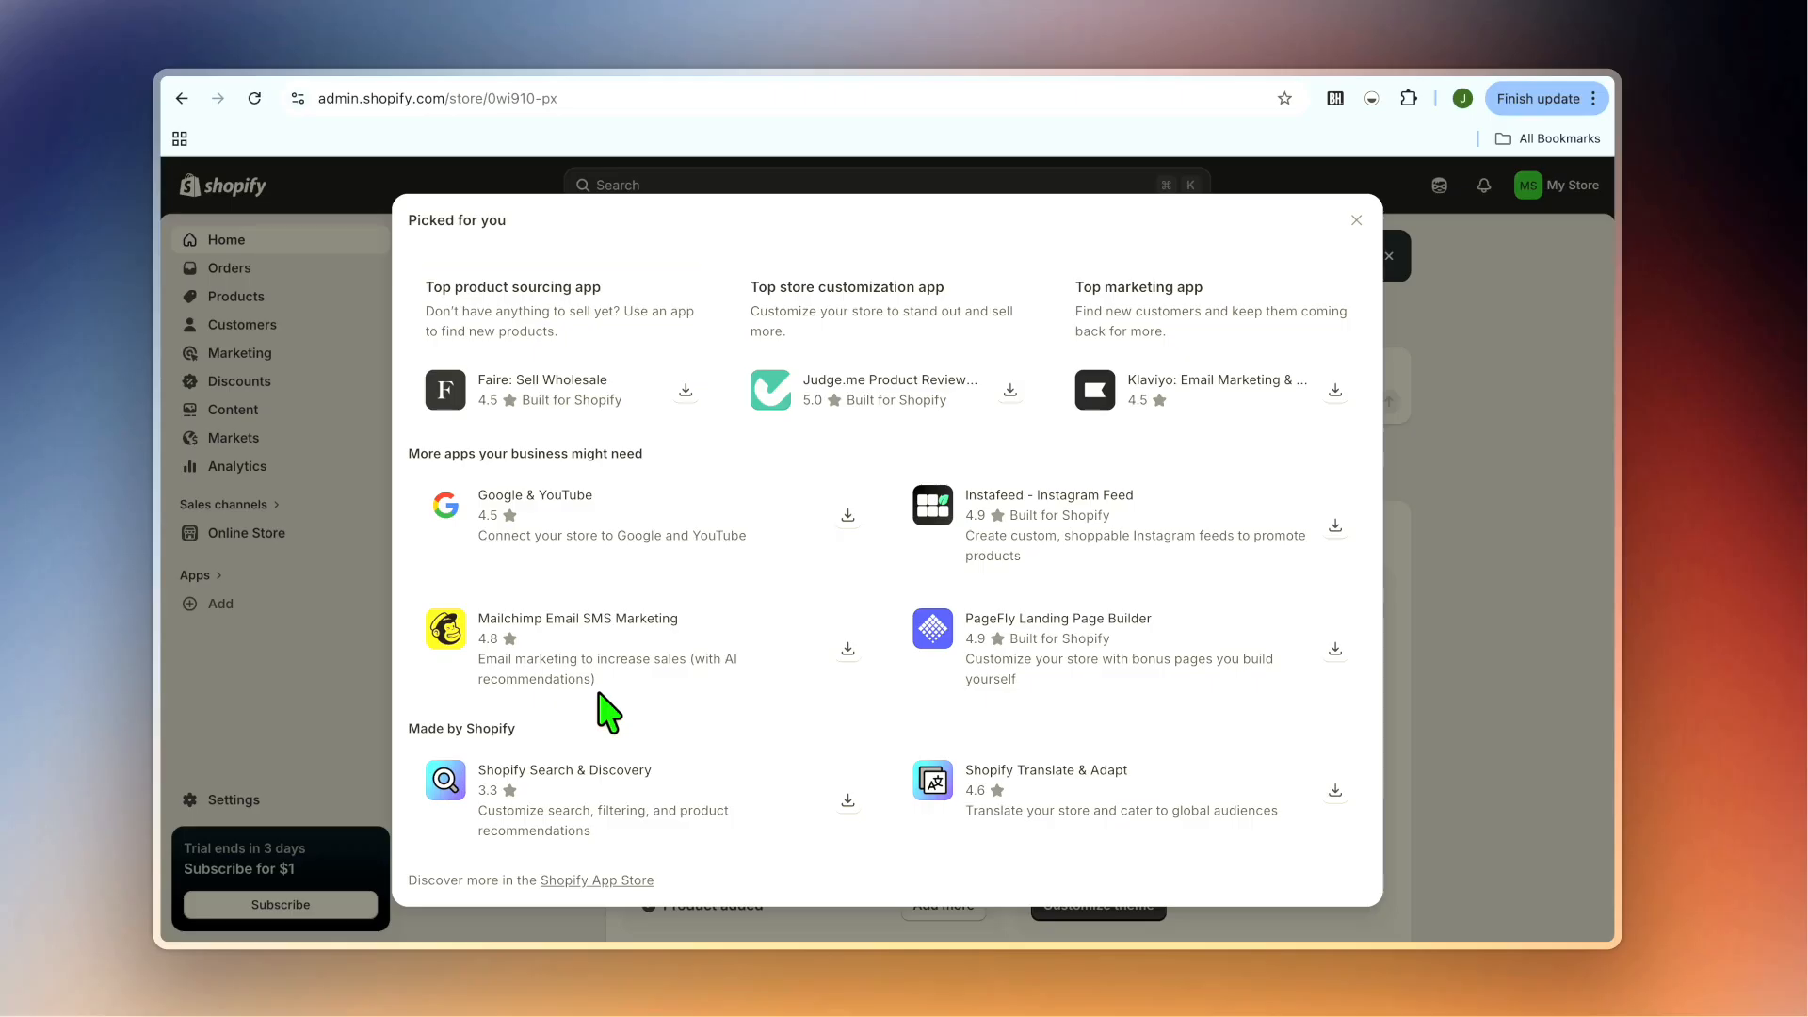
click(610, 881)
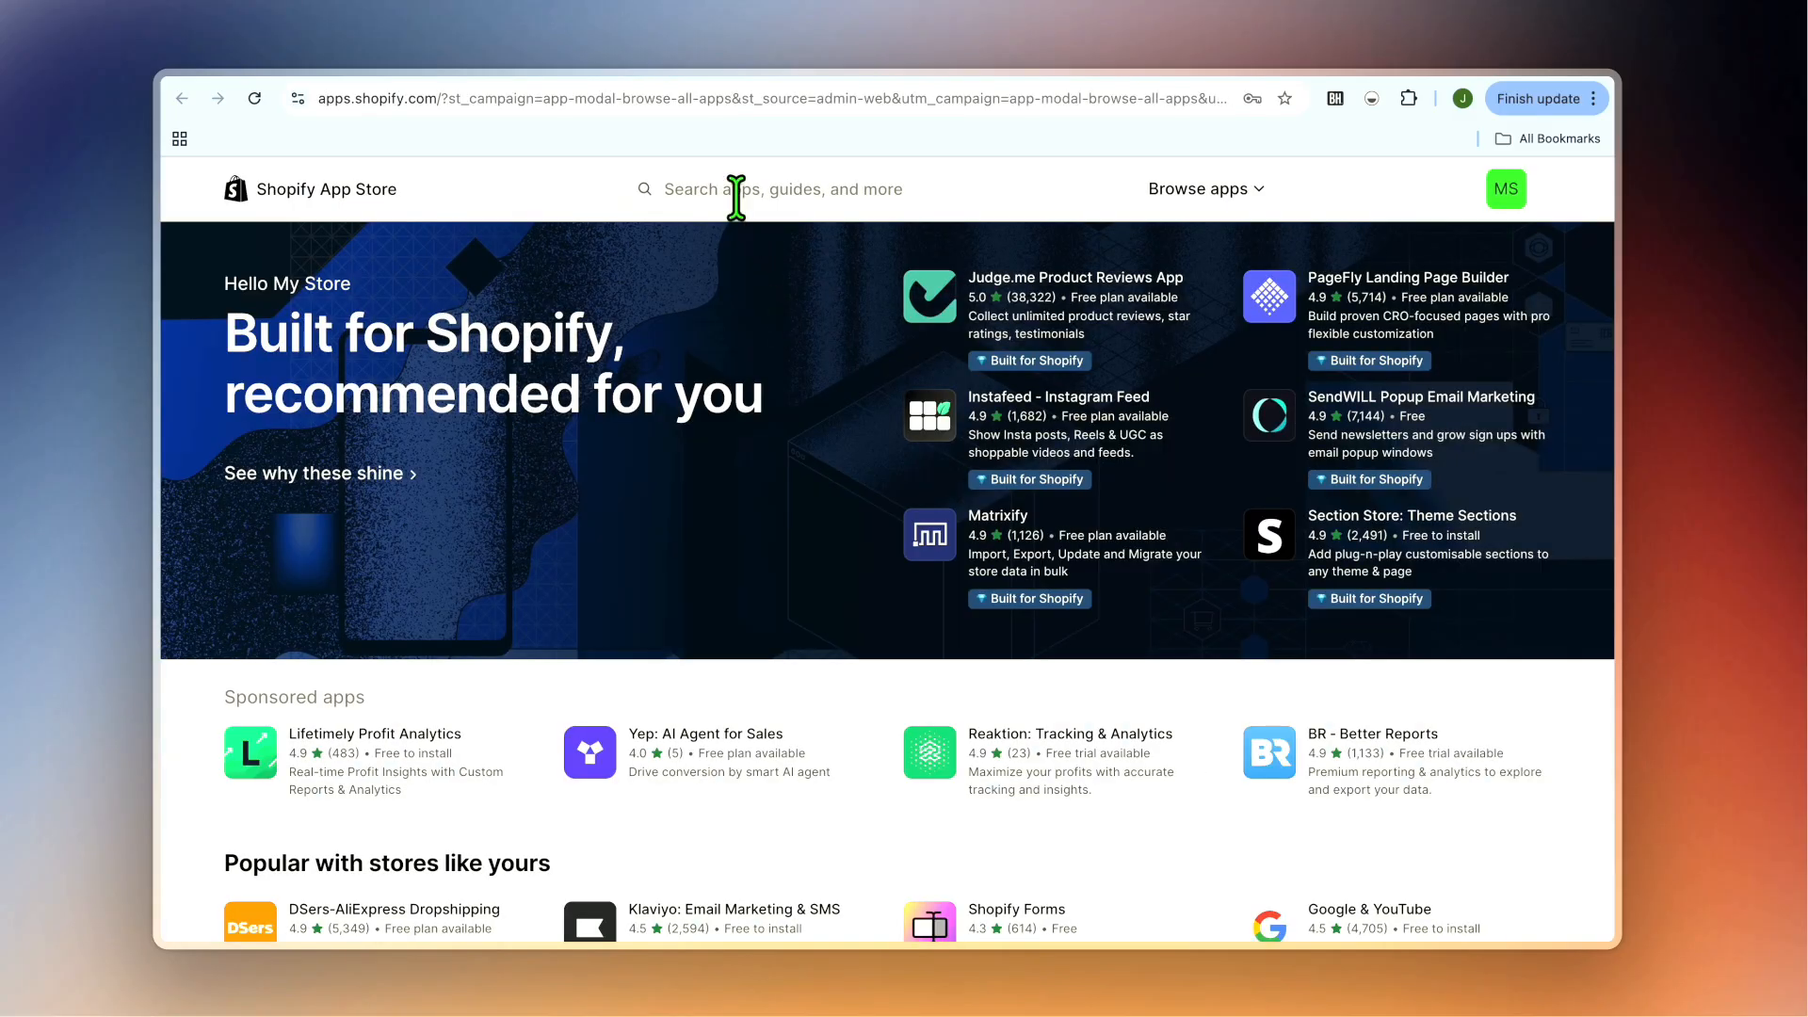
click(735, 193)
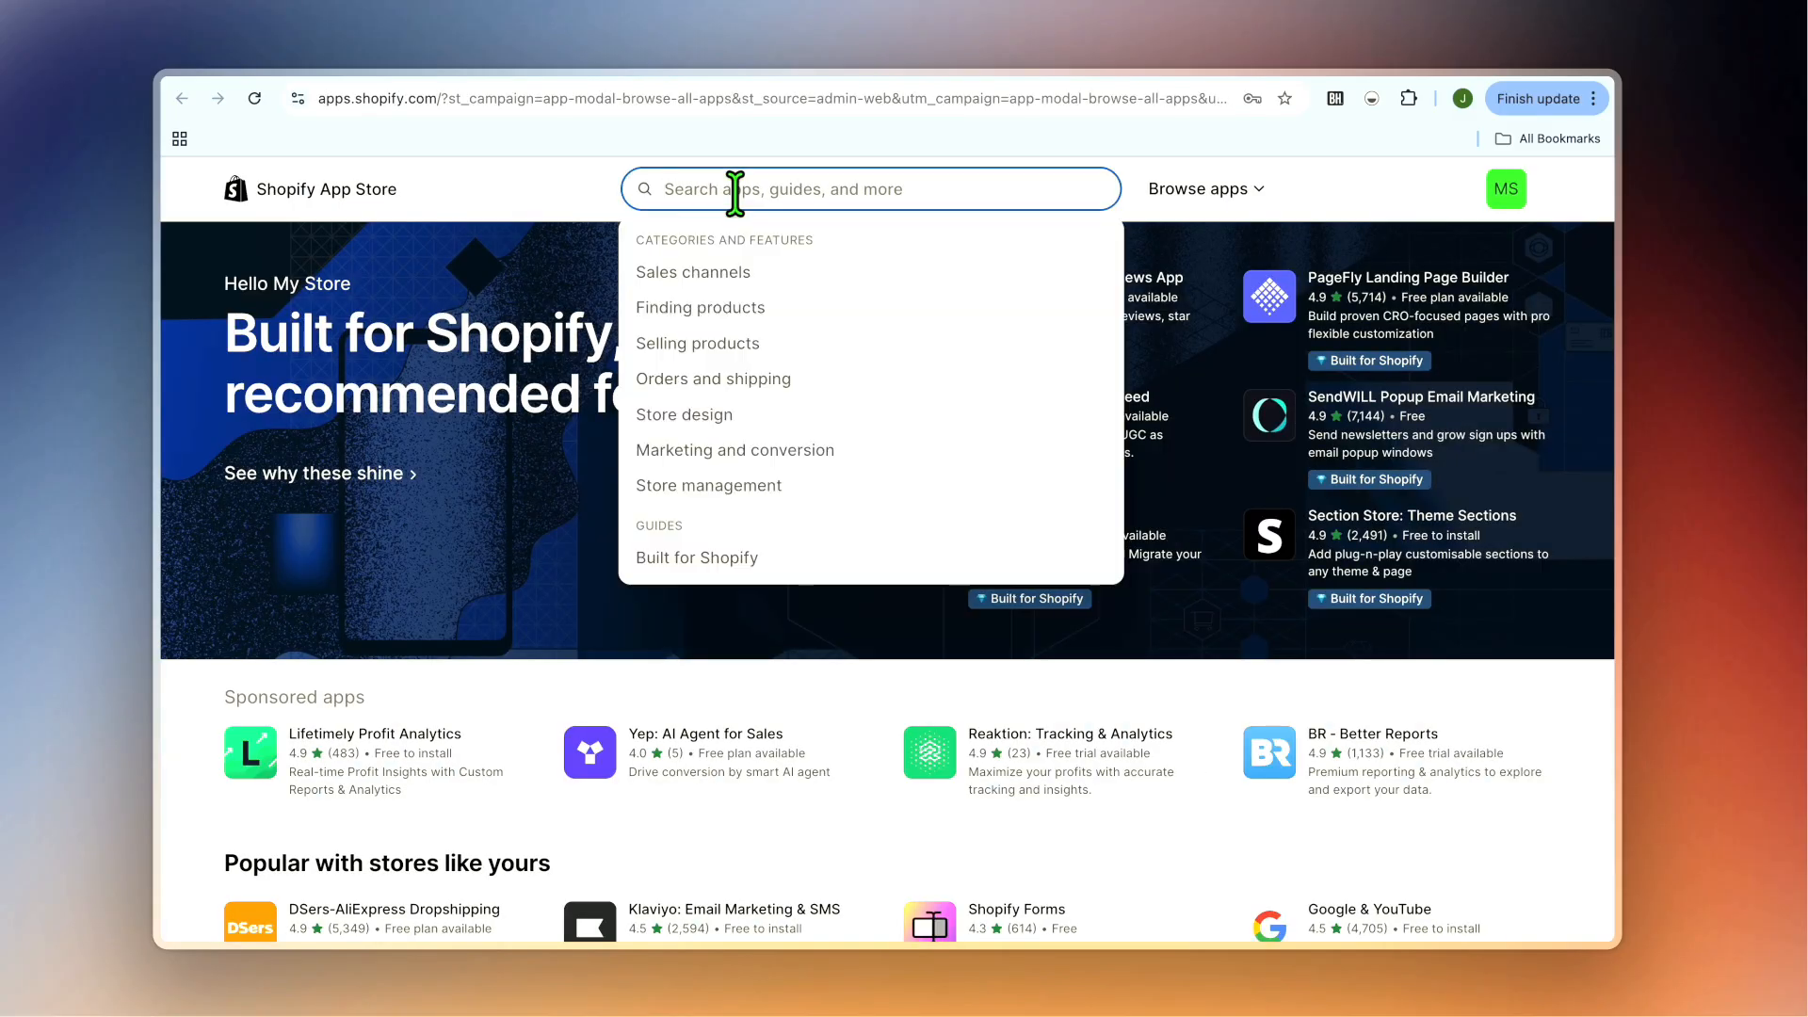
text(tidio)
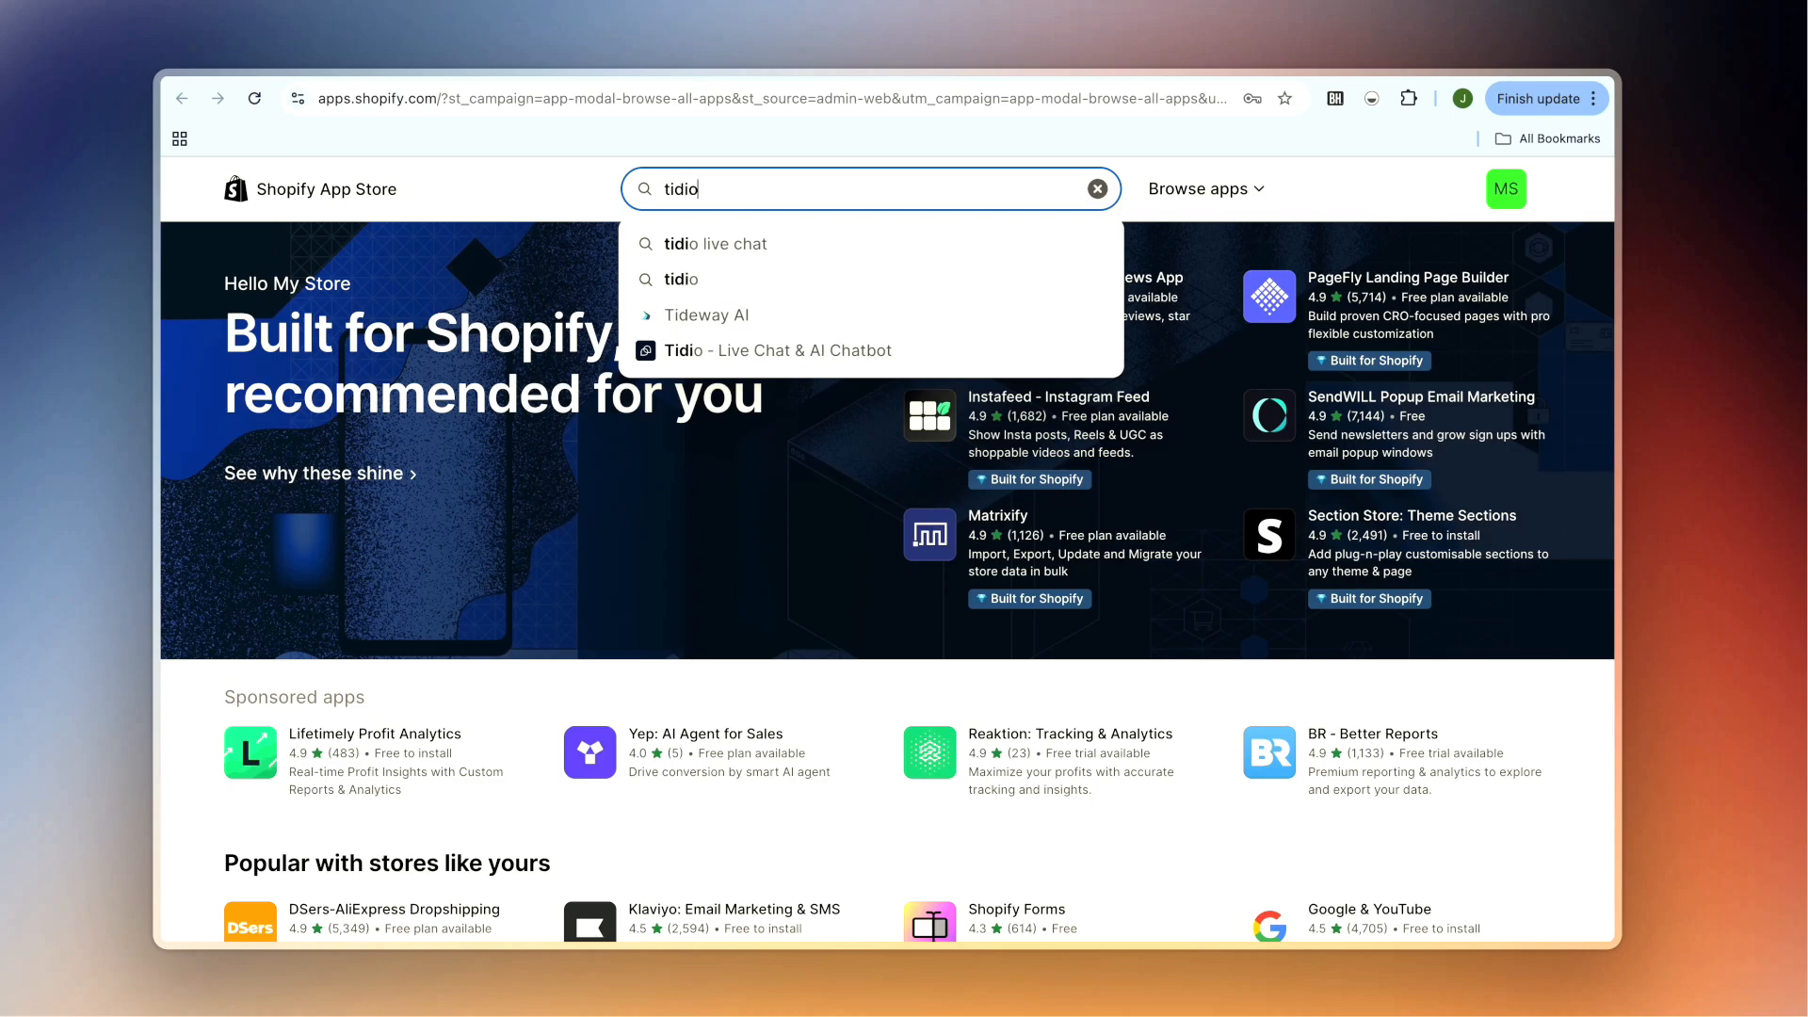
click(755, 319)
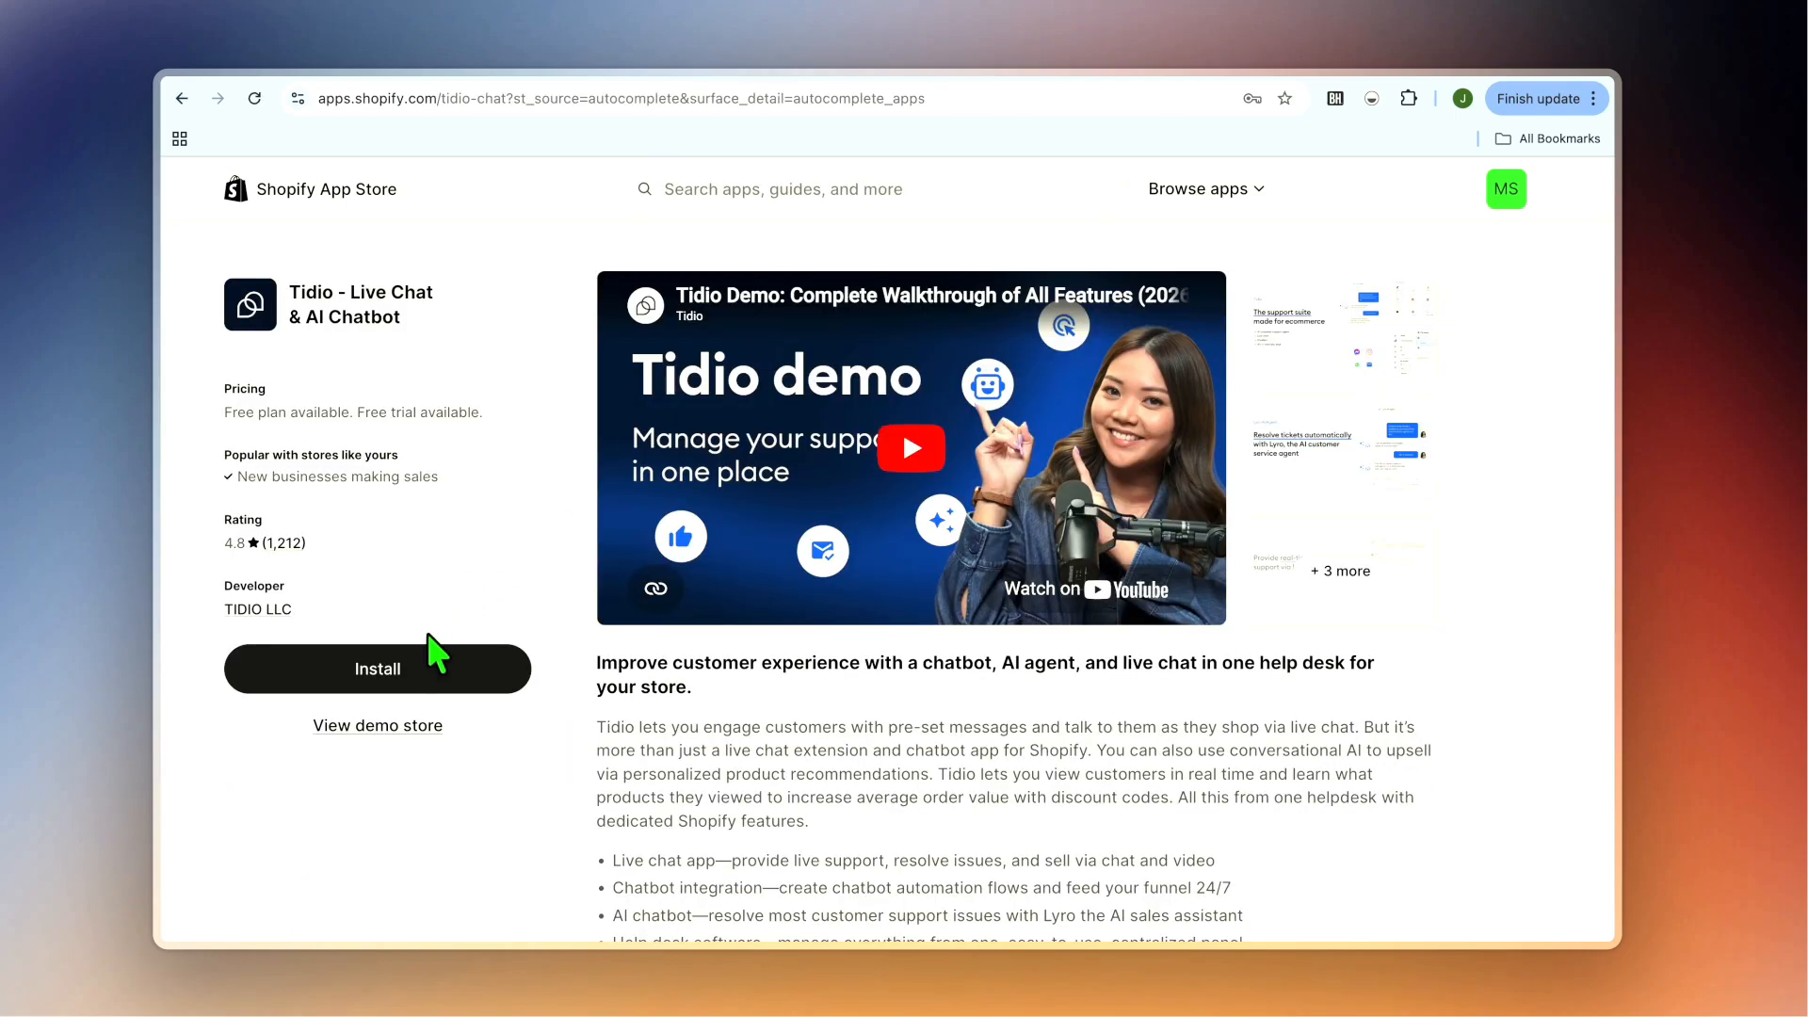
click(415, 680)
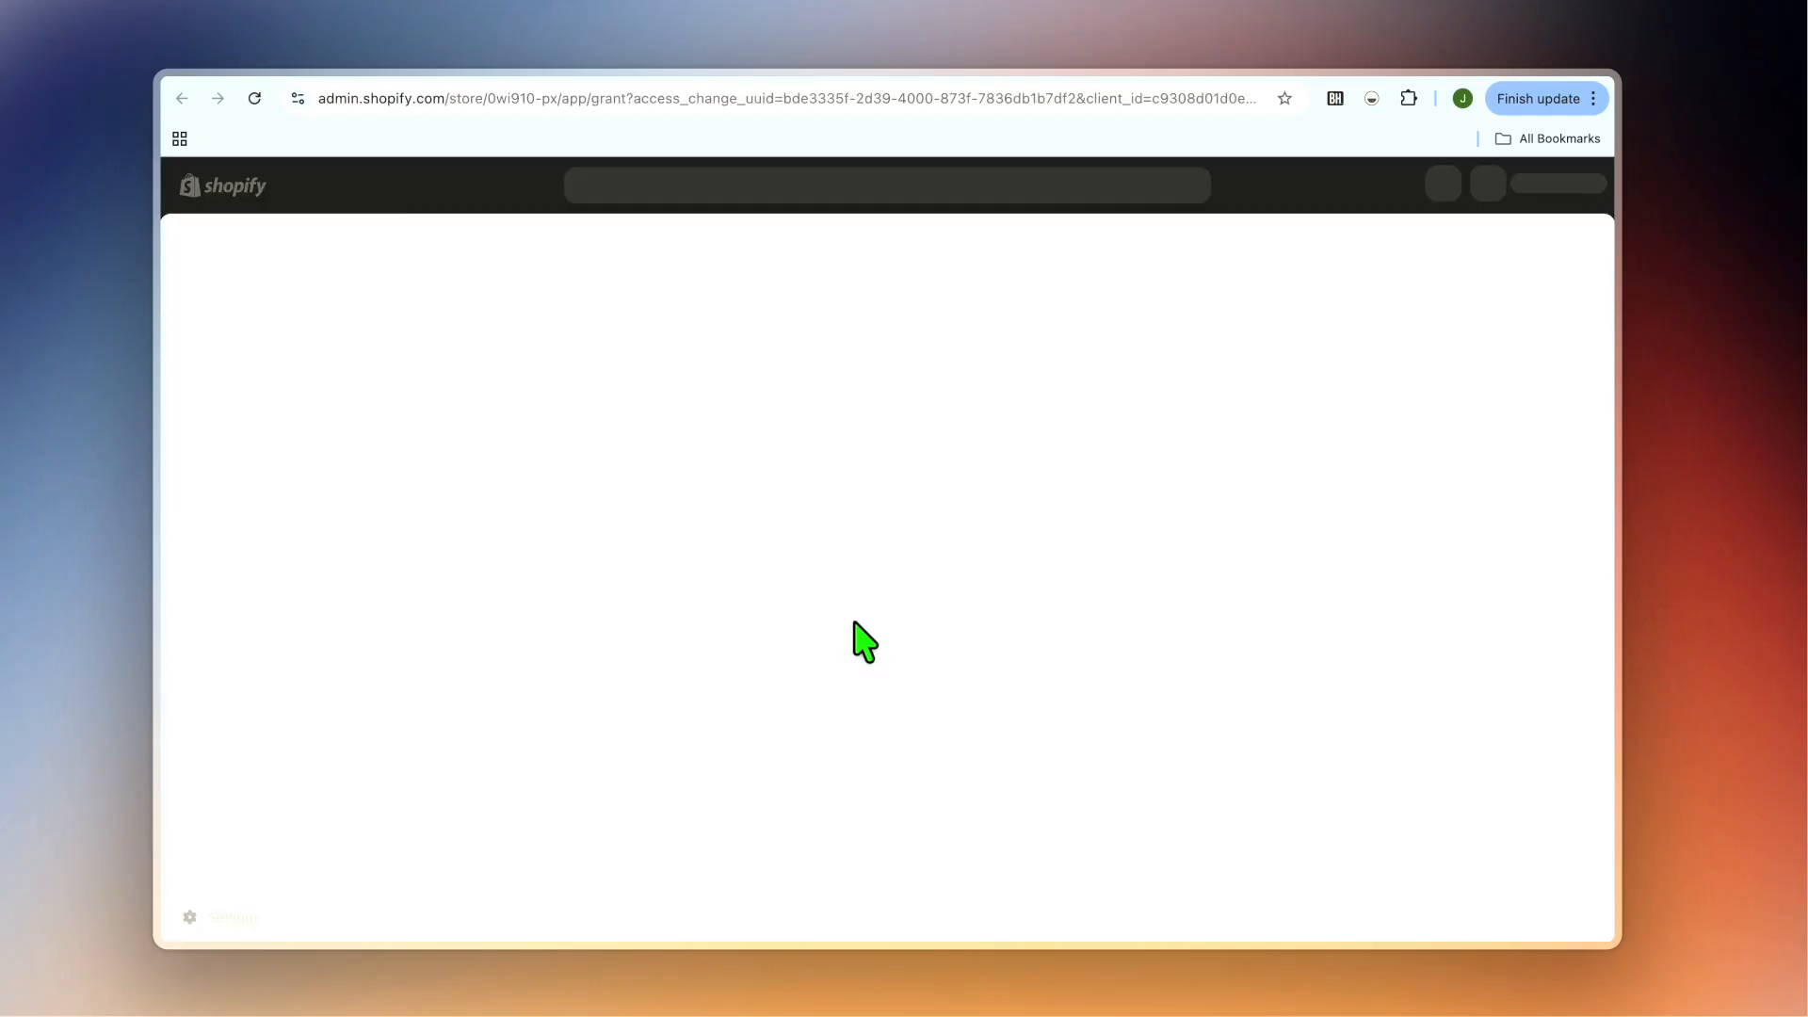
click(1275, 678)
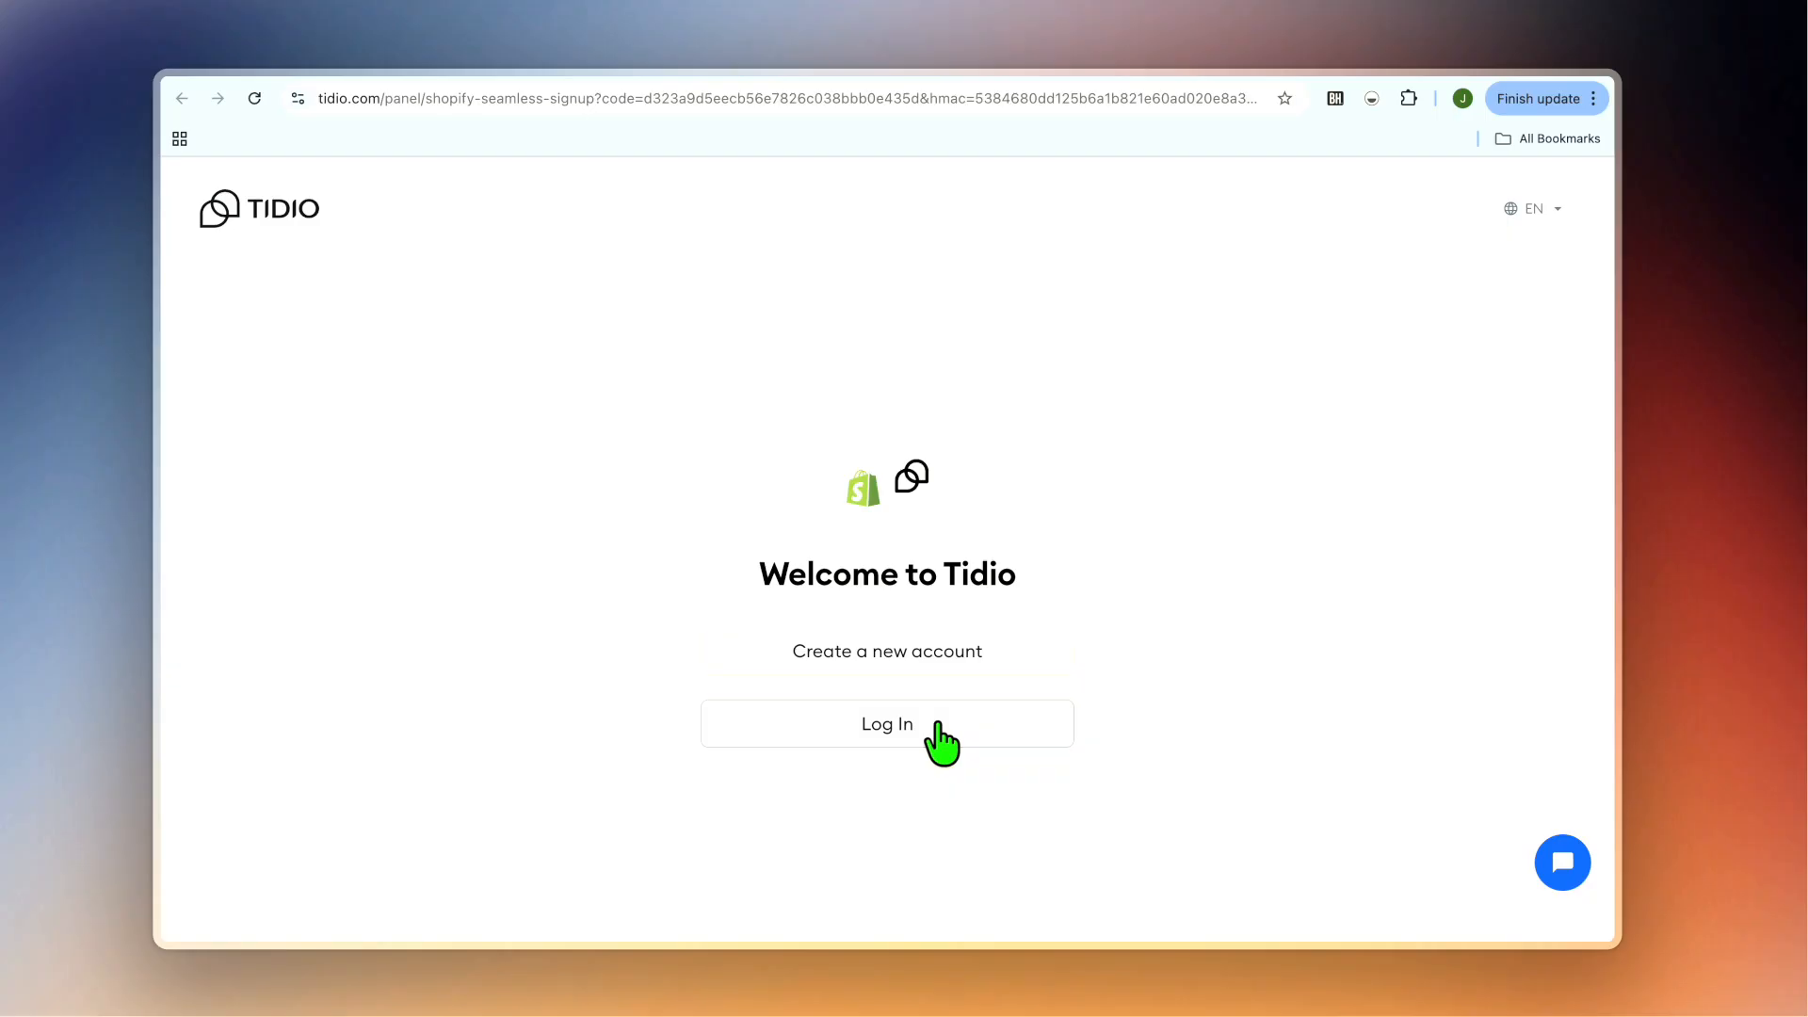
- Log in to the existing Tidio account with the saved work email and password
click(930, 742)
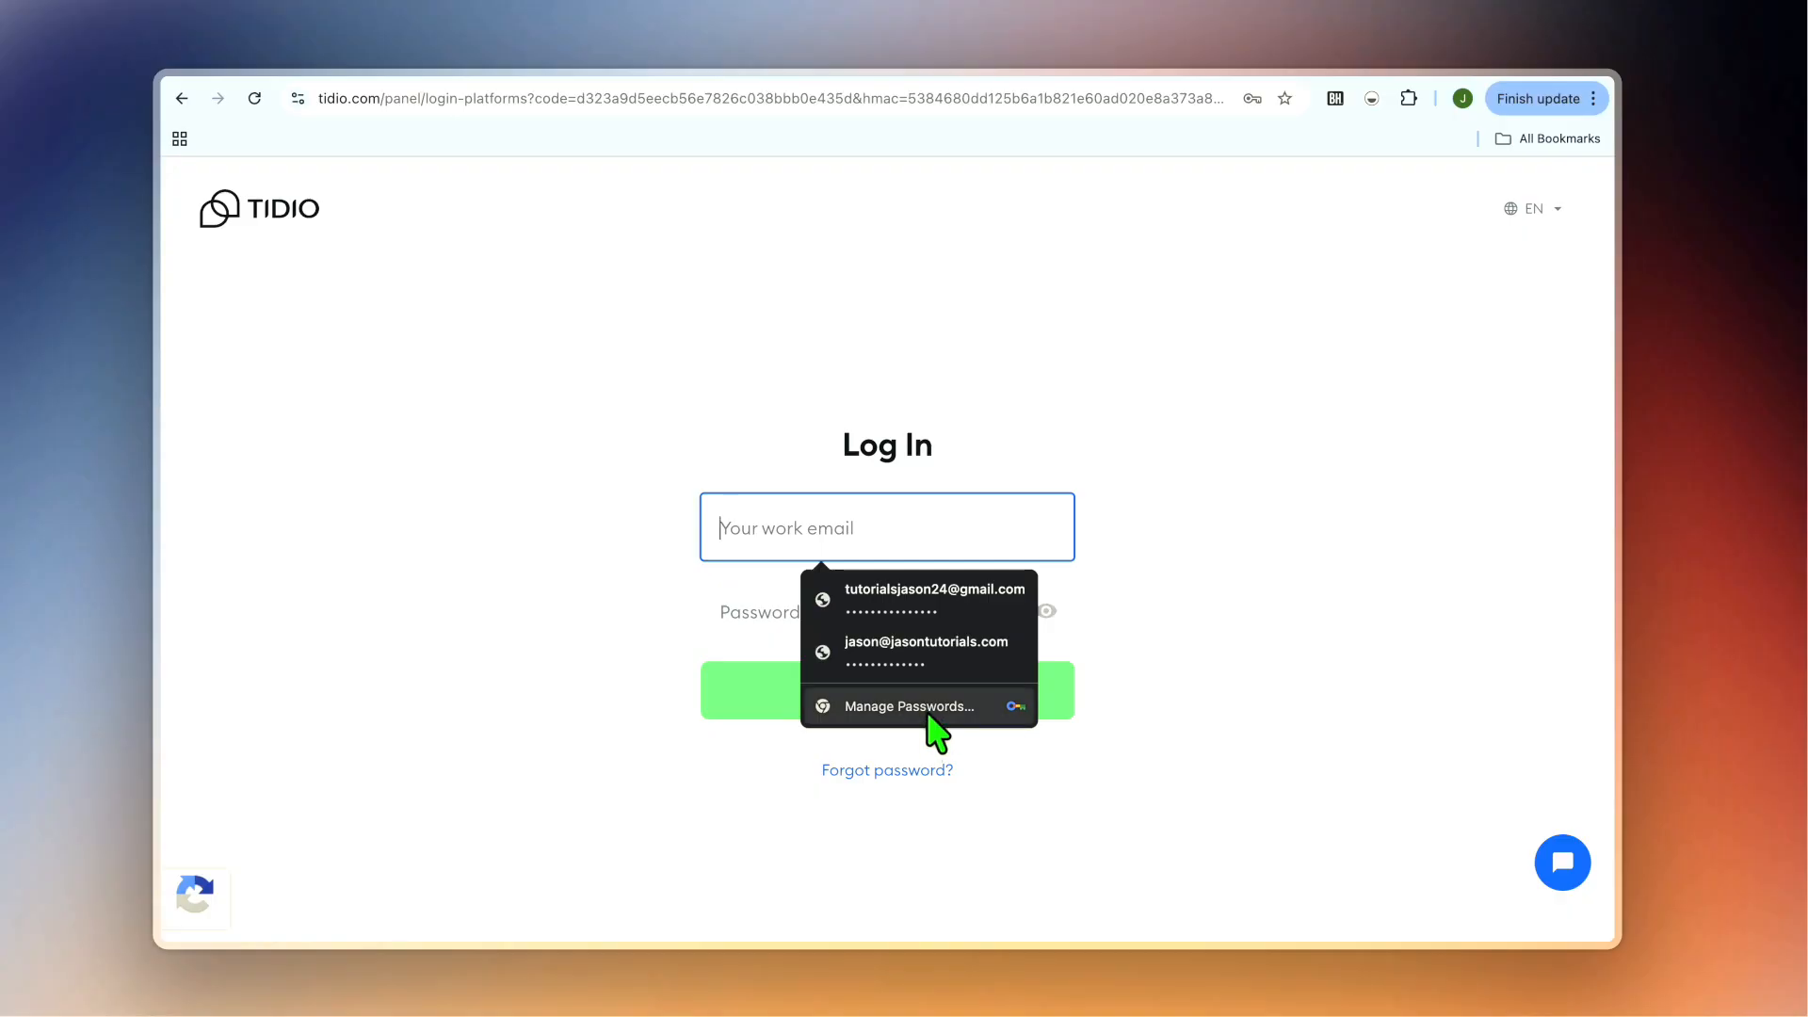
click(905, 593)
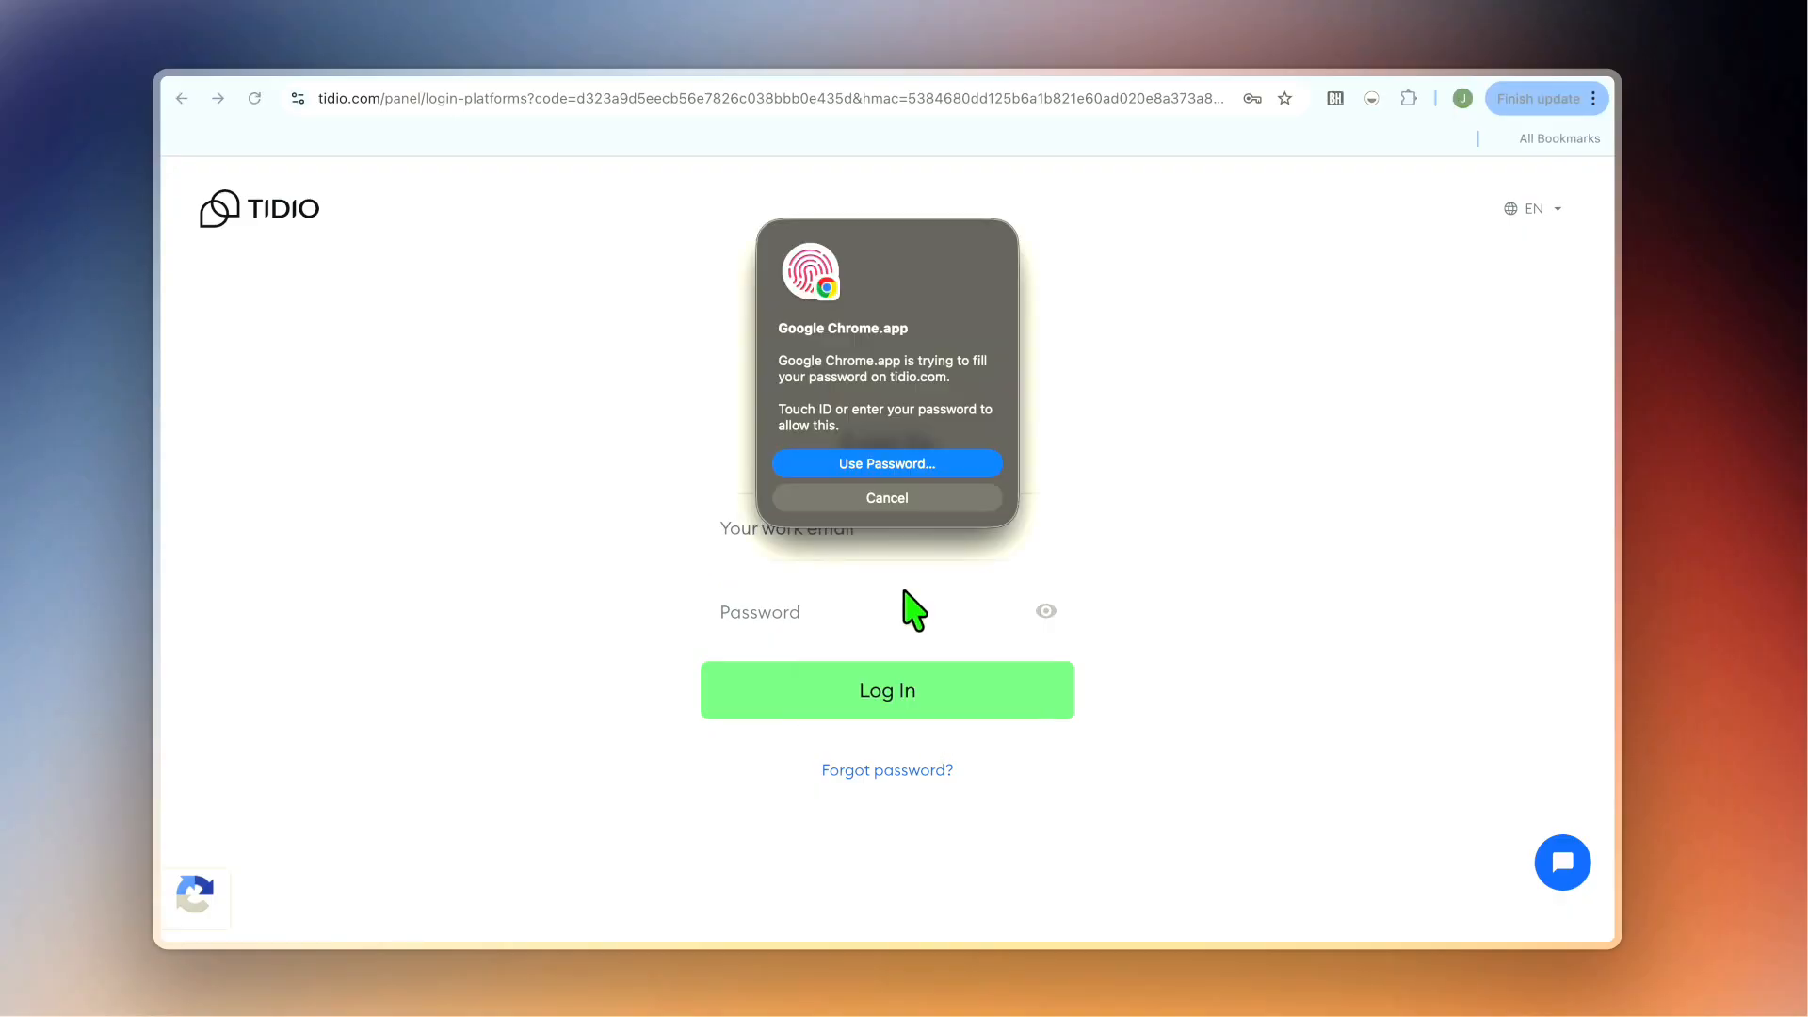
click(923, 695)
click(924, 697)
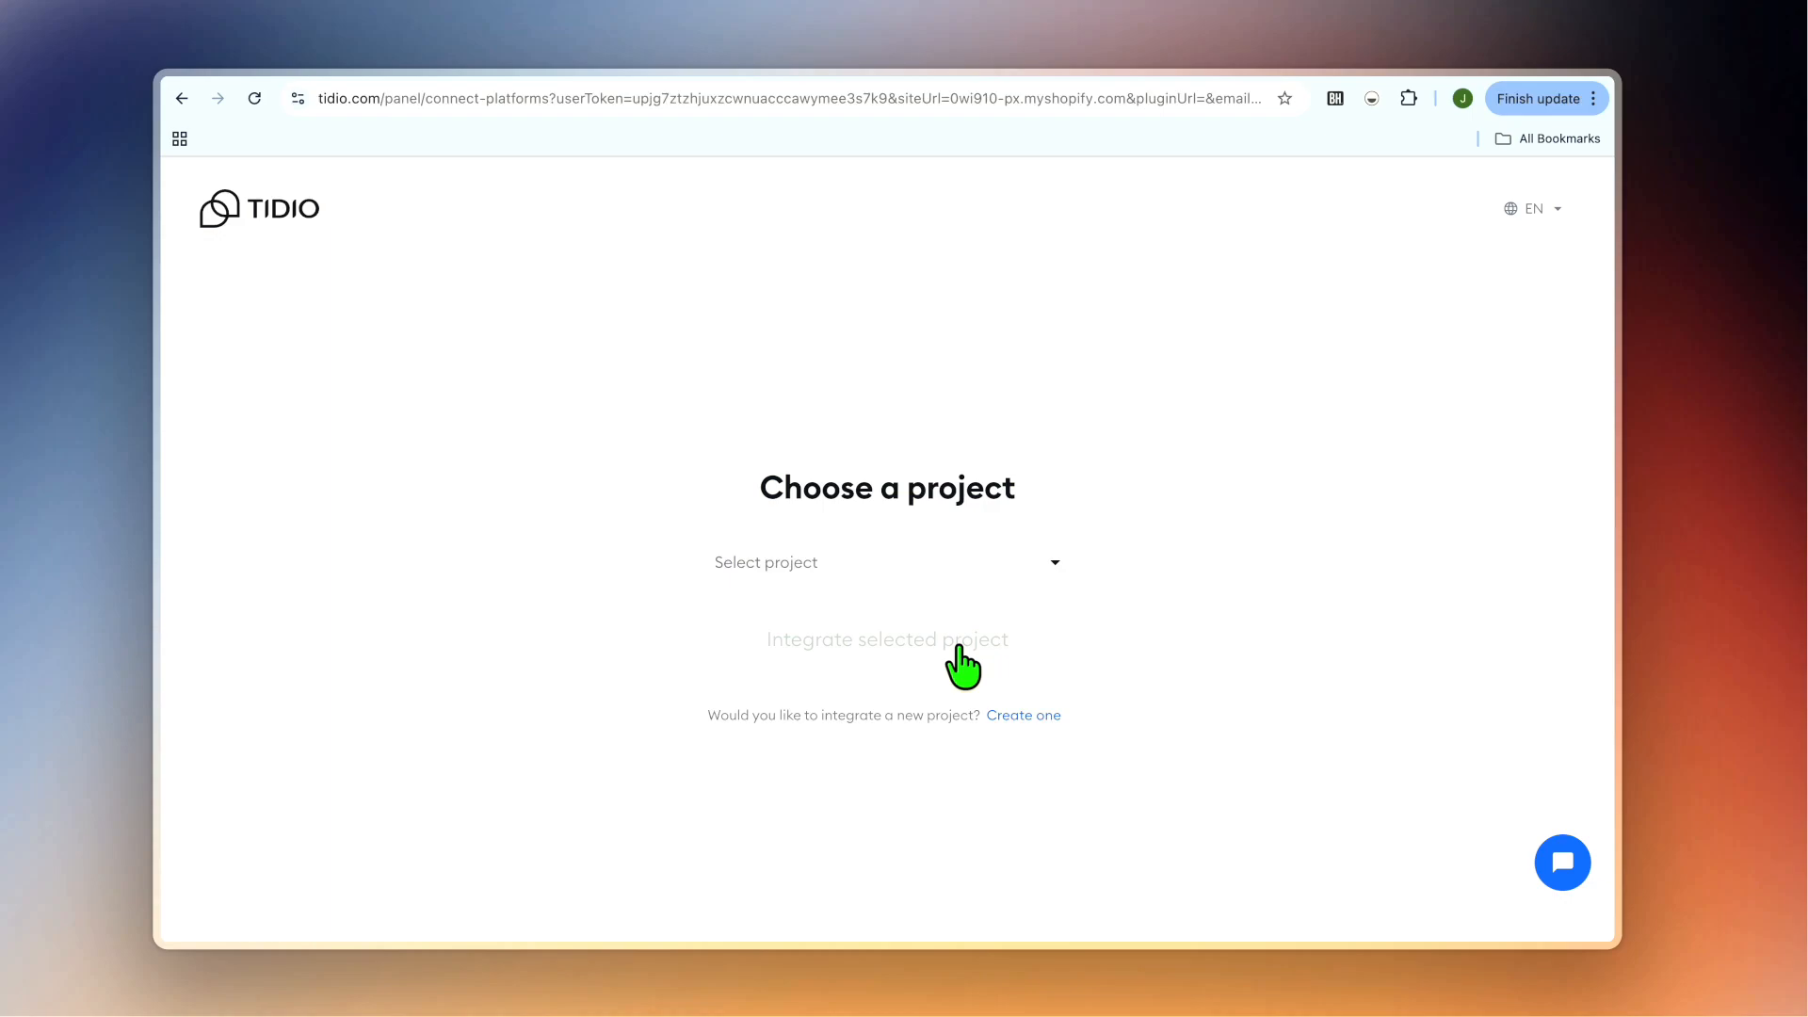
- Check the available Tidio projects, then choose to create a new project for the Shopify integration
click(1049, 576)
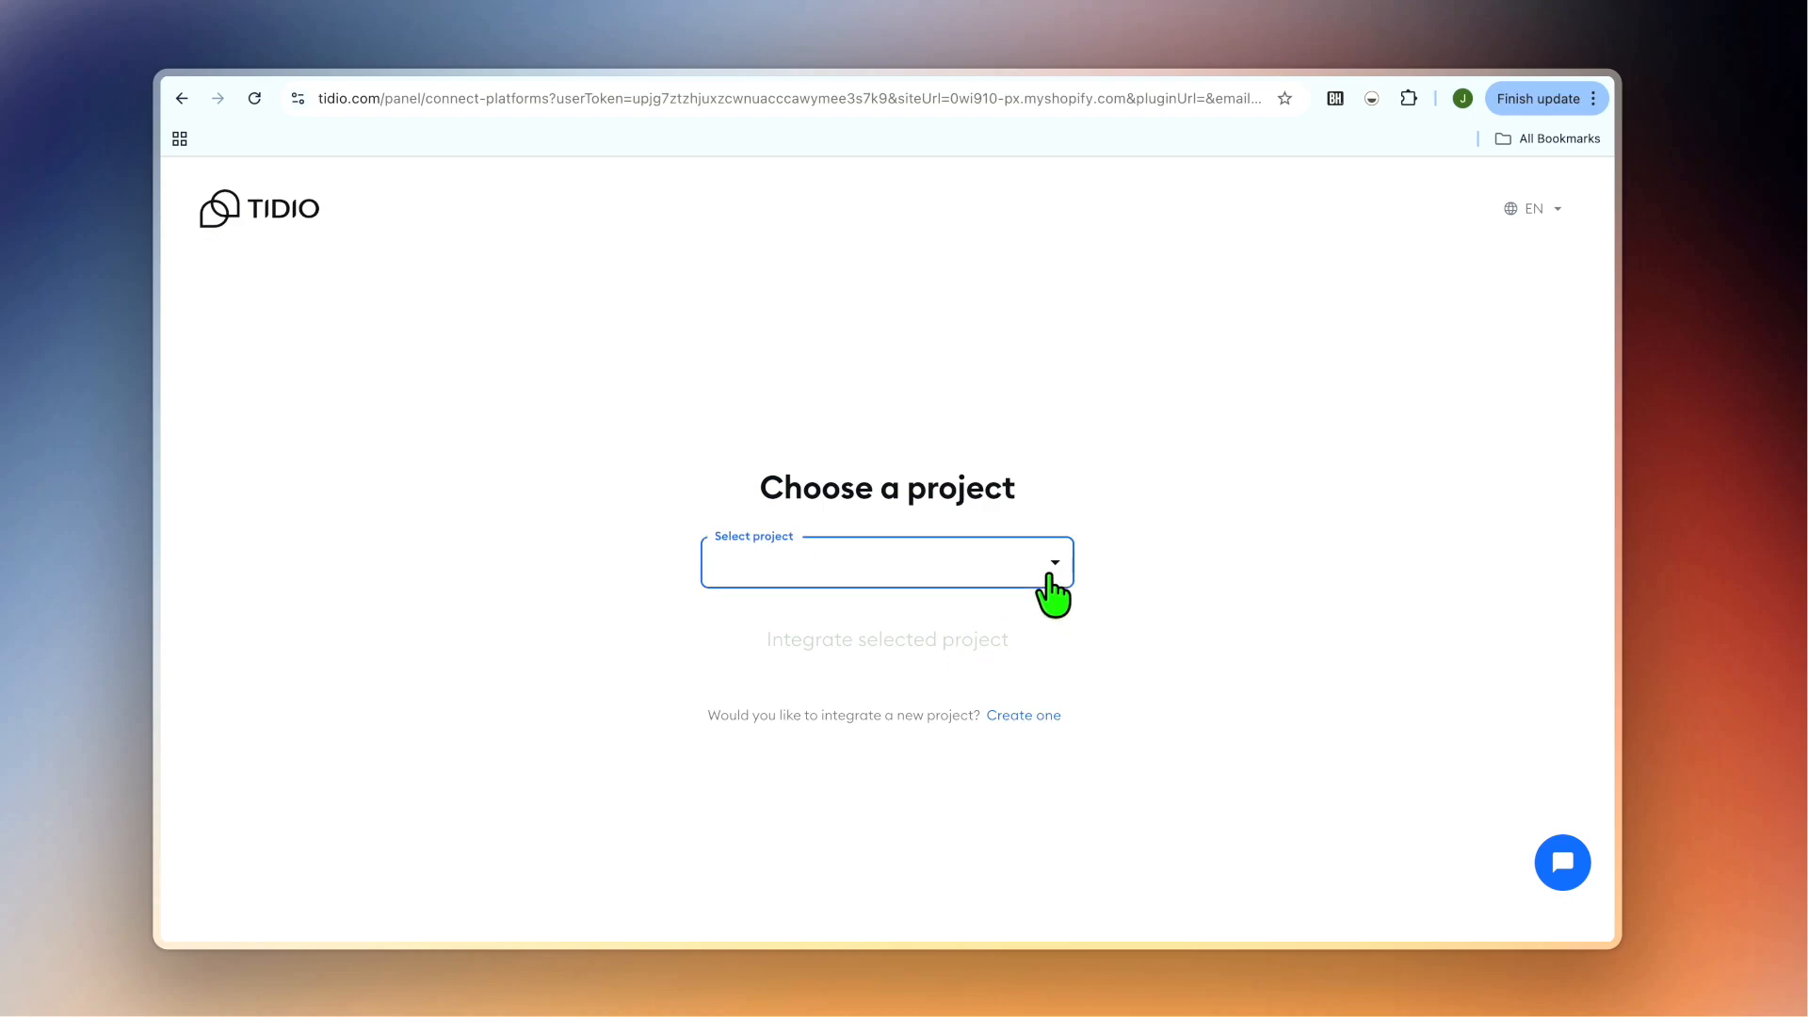
click(1049, 576)
click(1049, 577)
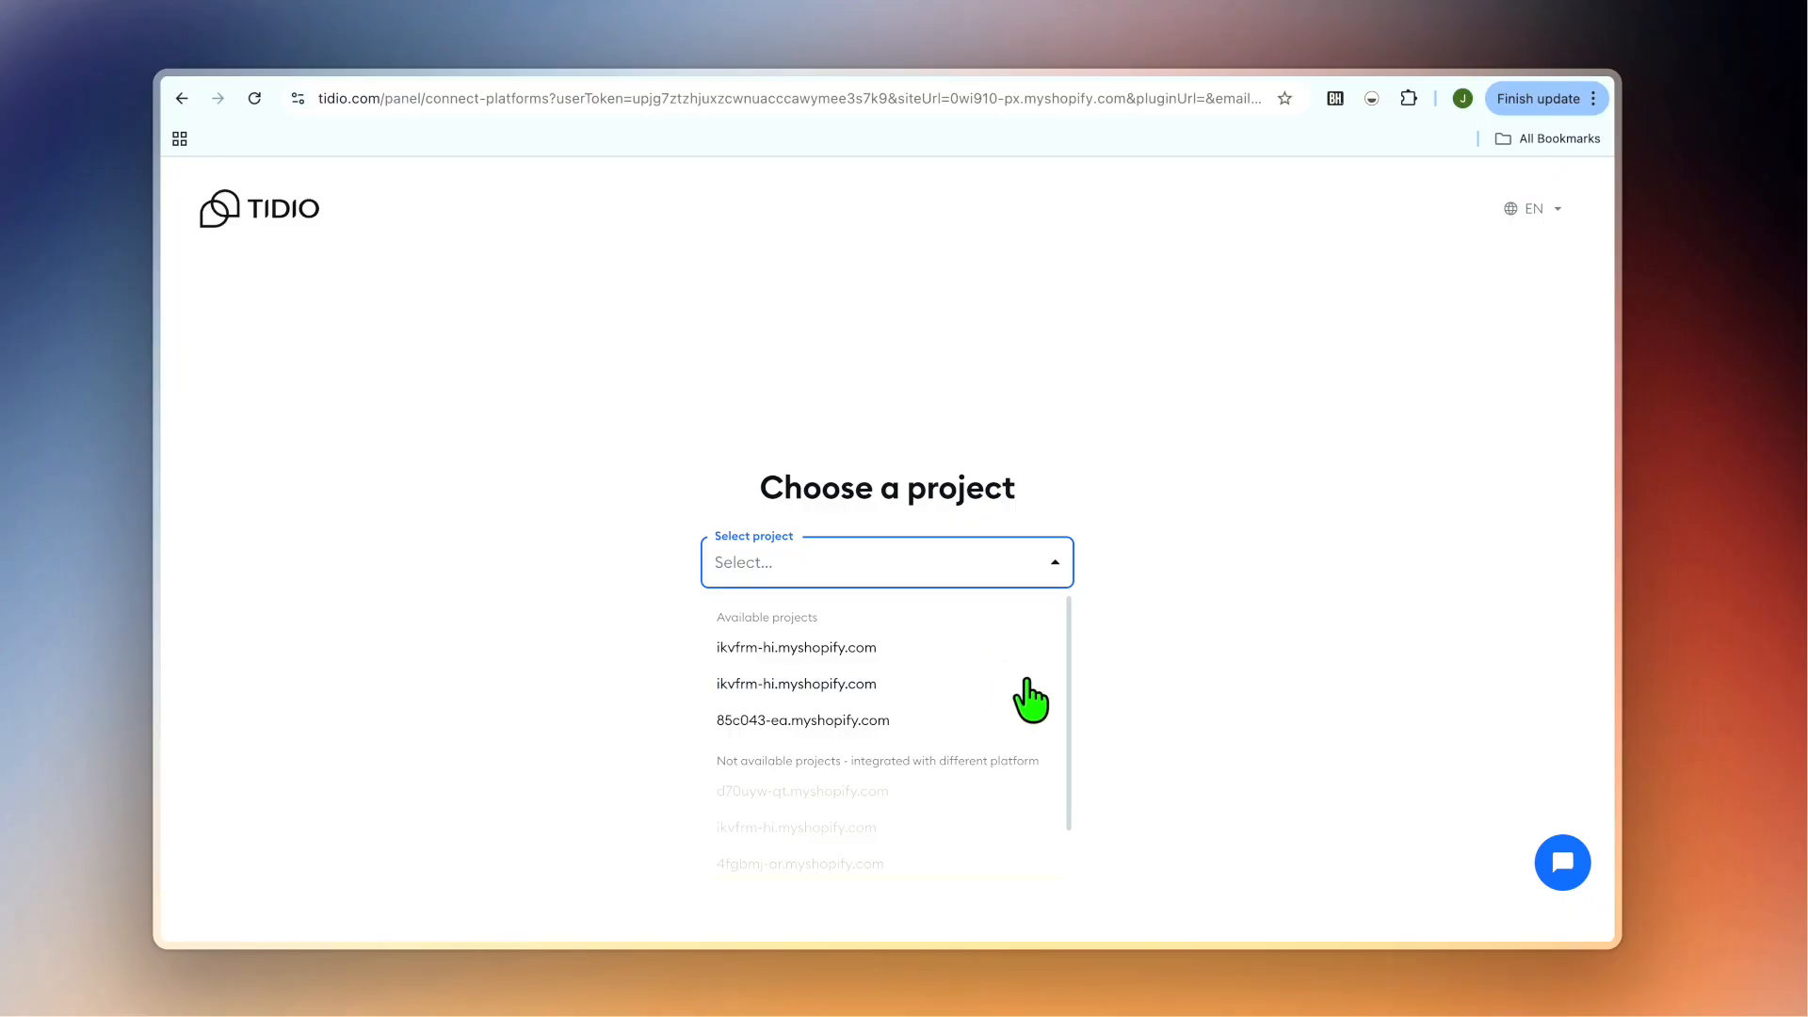
click(1127, 697)
click(1052, 717)
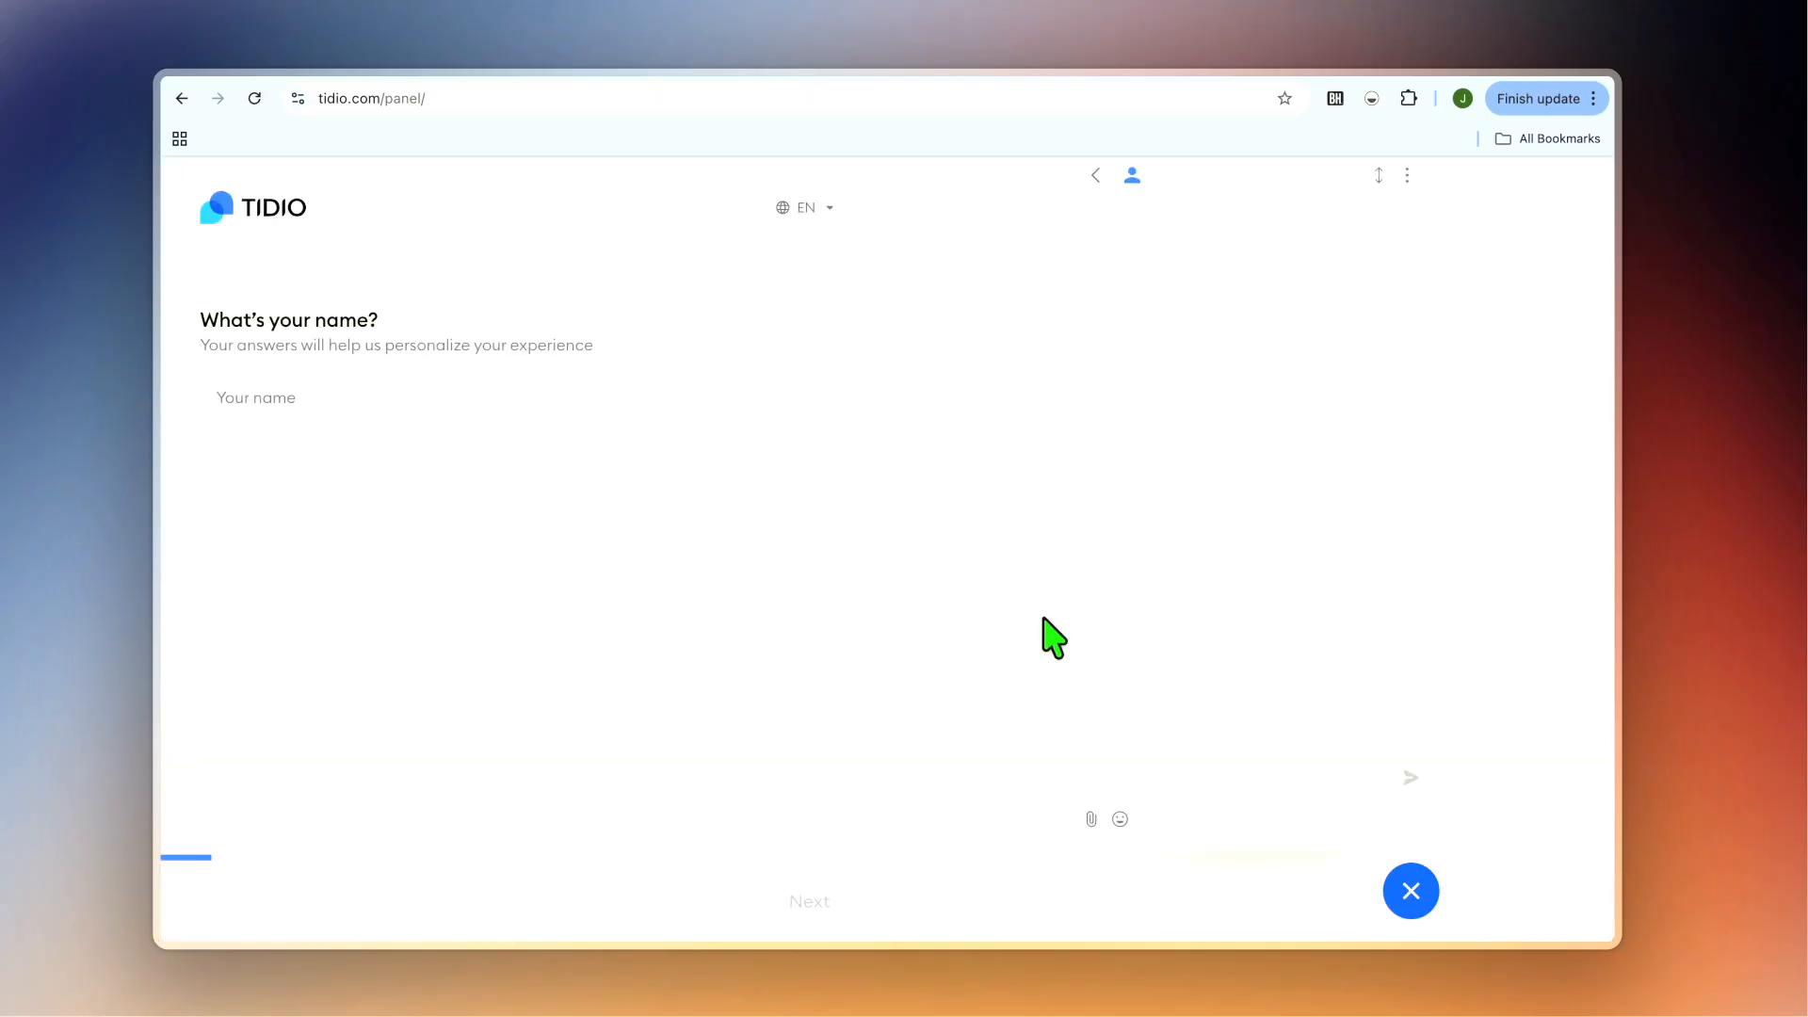
- Enter test as the name and choose Automate my support system with AI Agent as the main goal
click(470, 400)
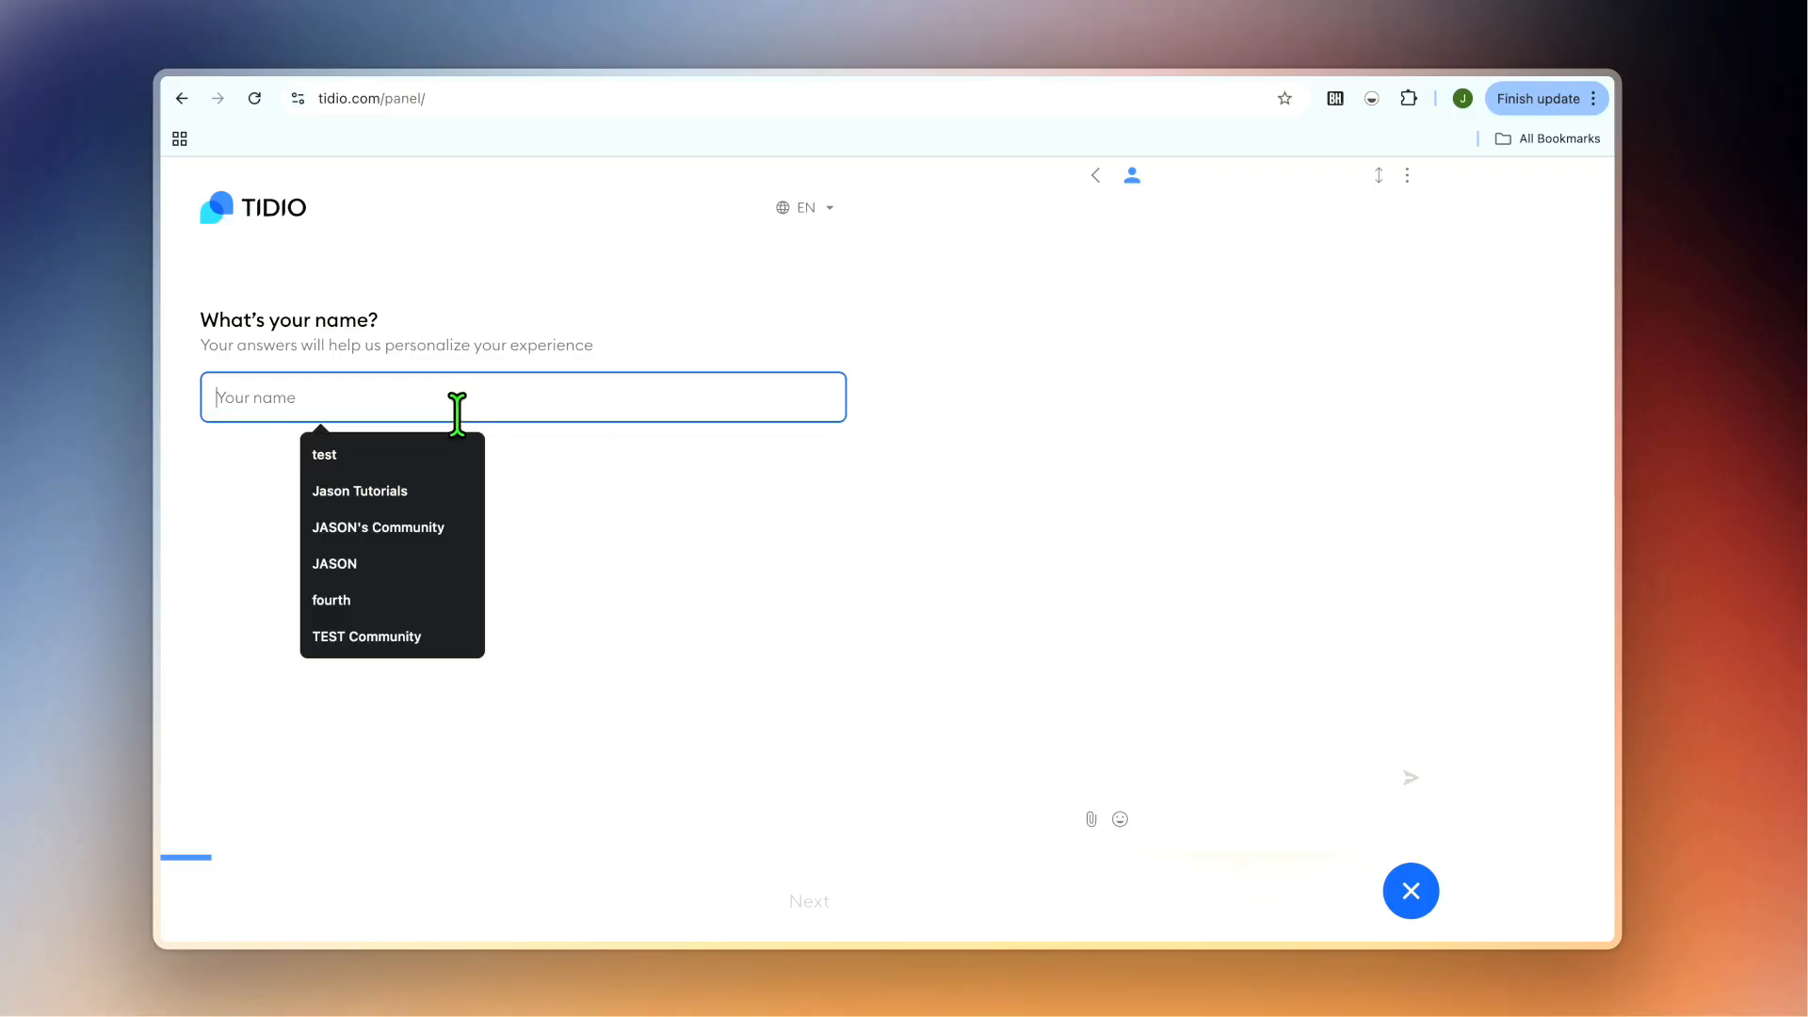
click(393, 452)
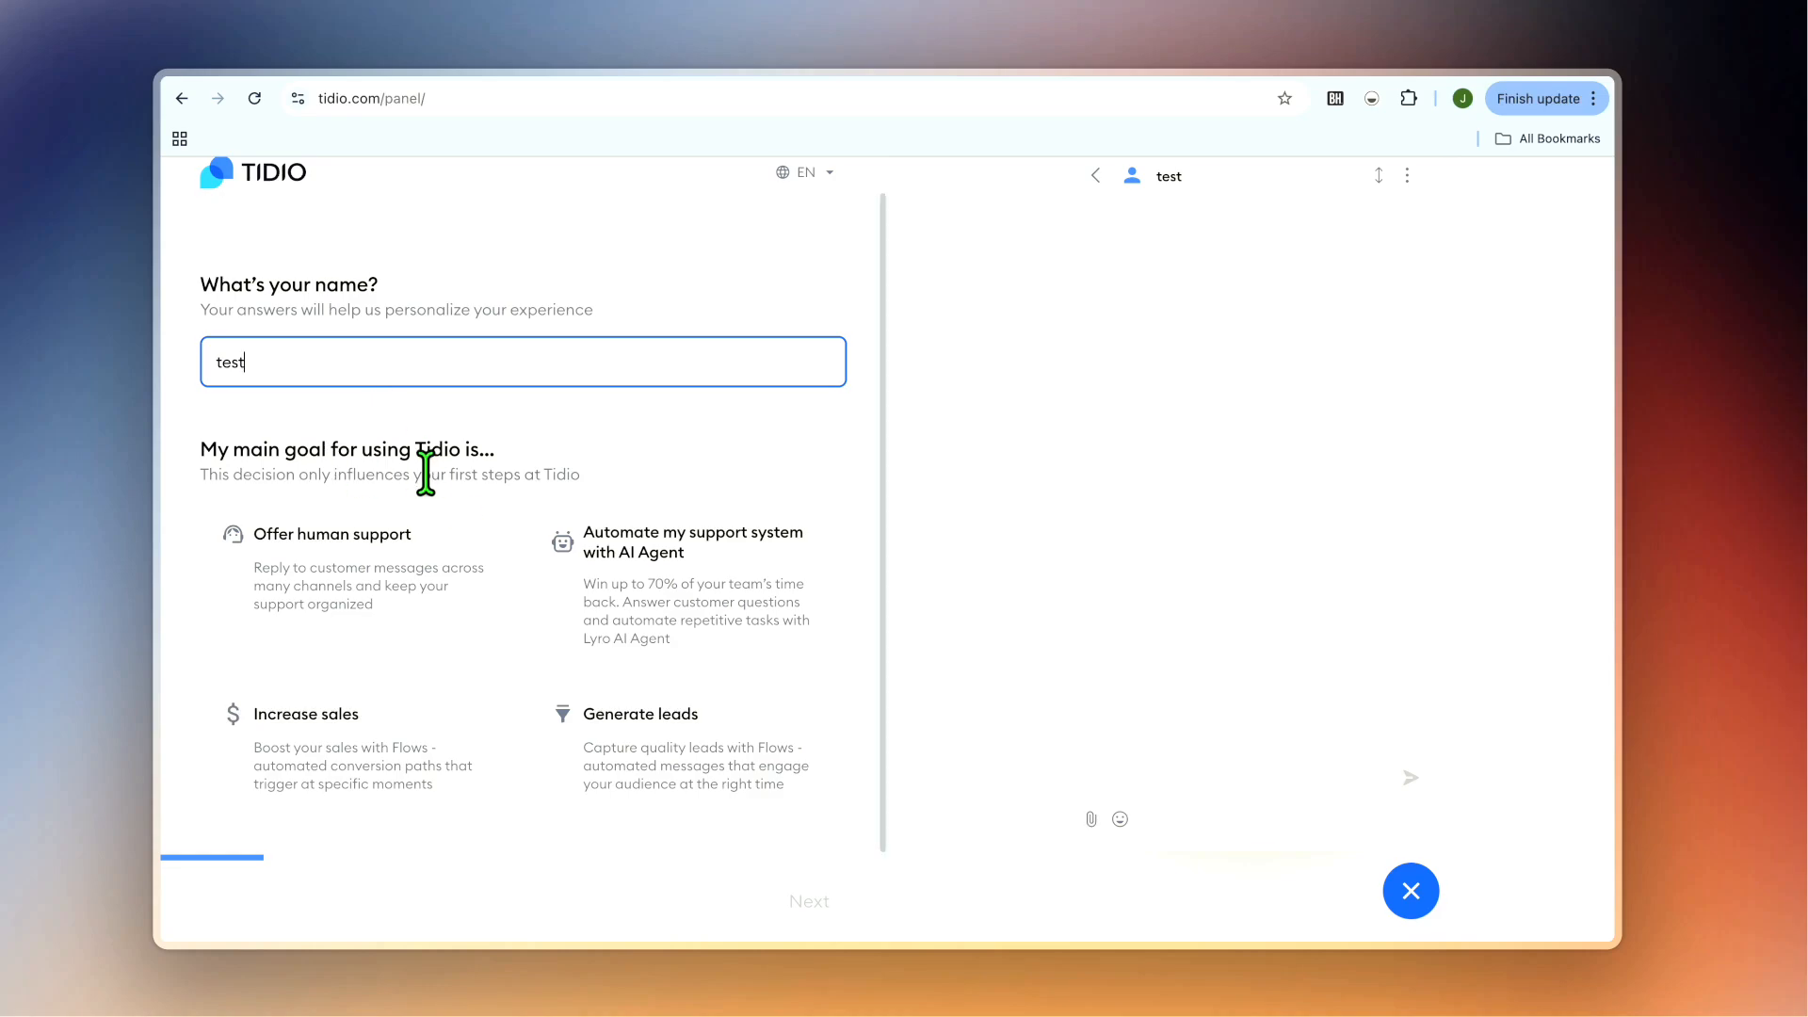
click(638, 577)
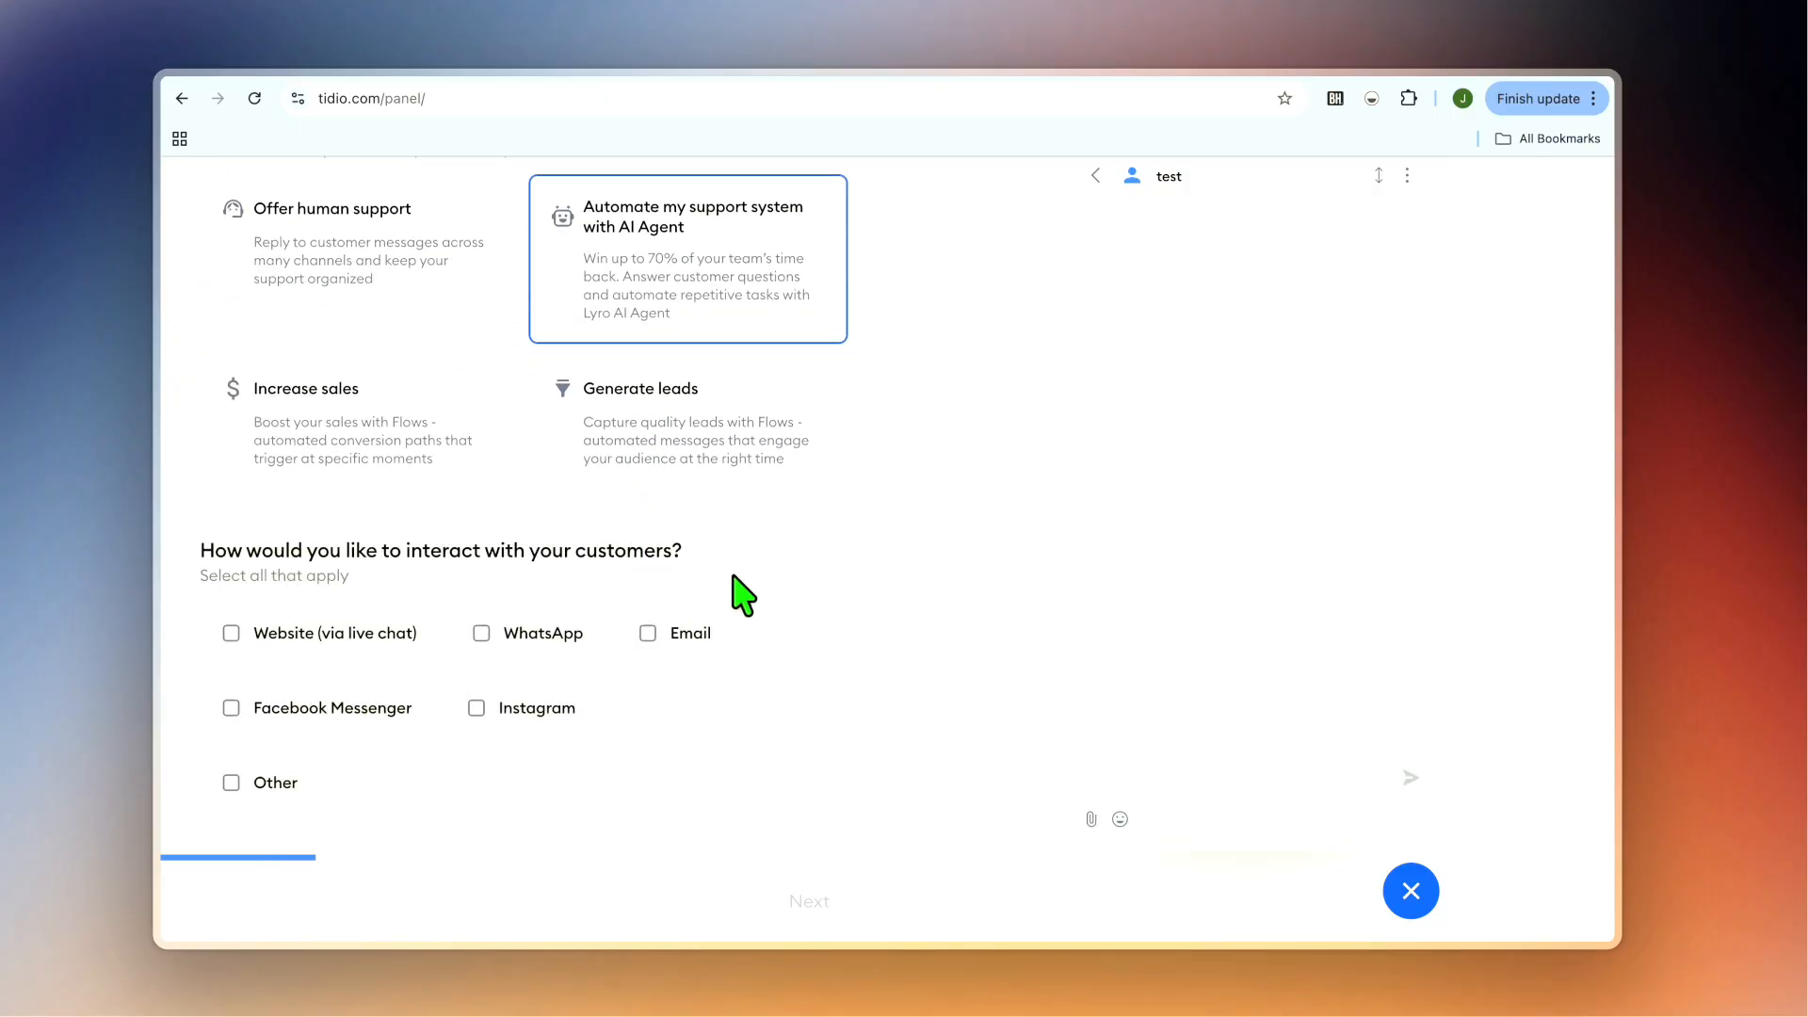
- Select website live chat, WhatsApp, Email, Facebook Messenger and Instagram as customer channels, and accept the prefilled store URL for Lyro's knowledge
click(344, 648)
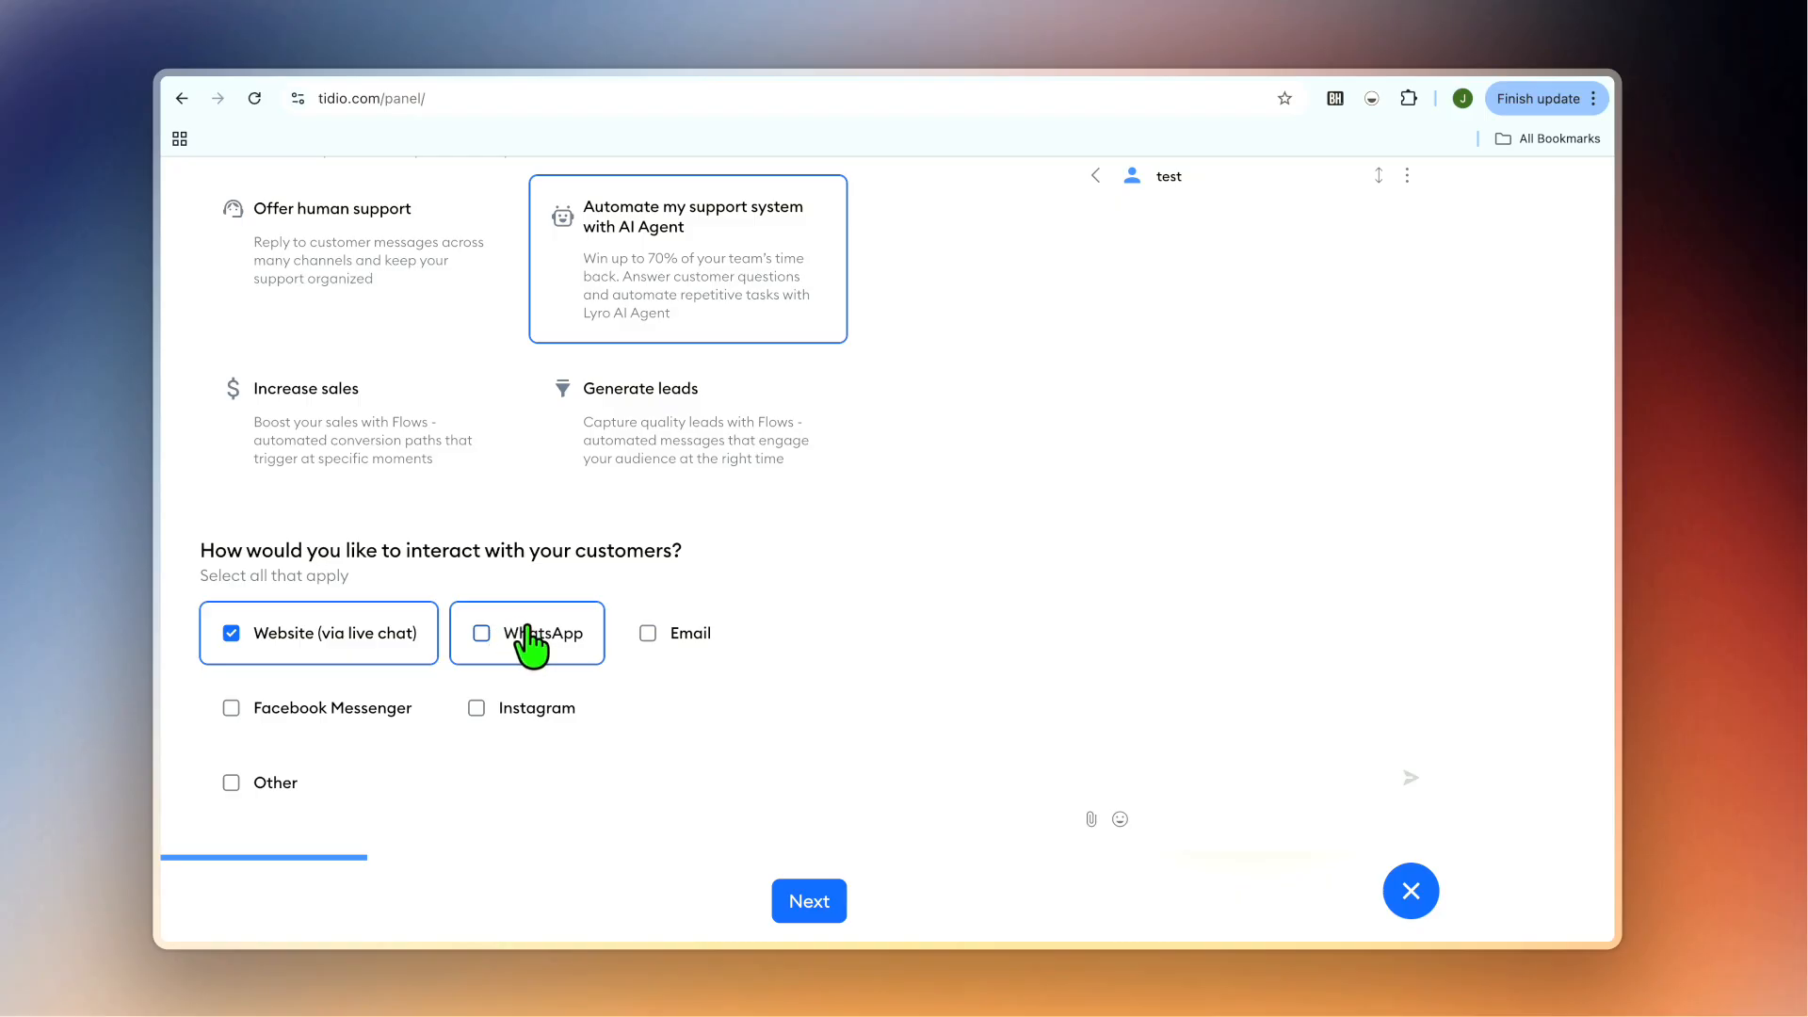
click(659, 645)
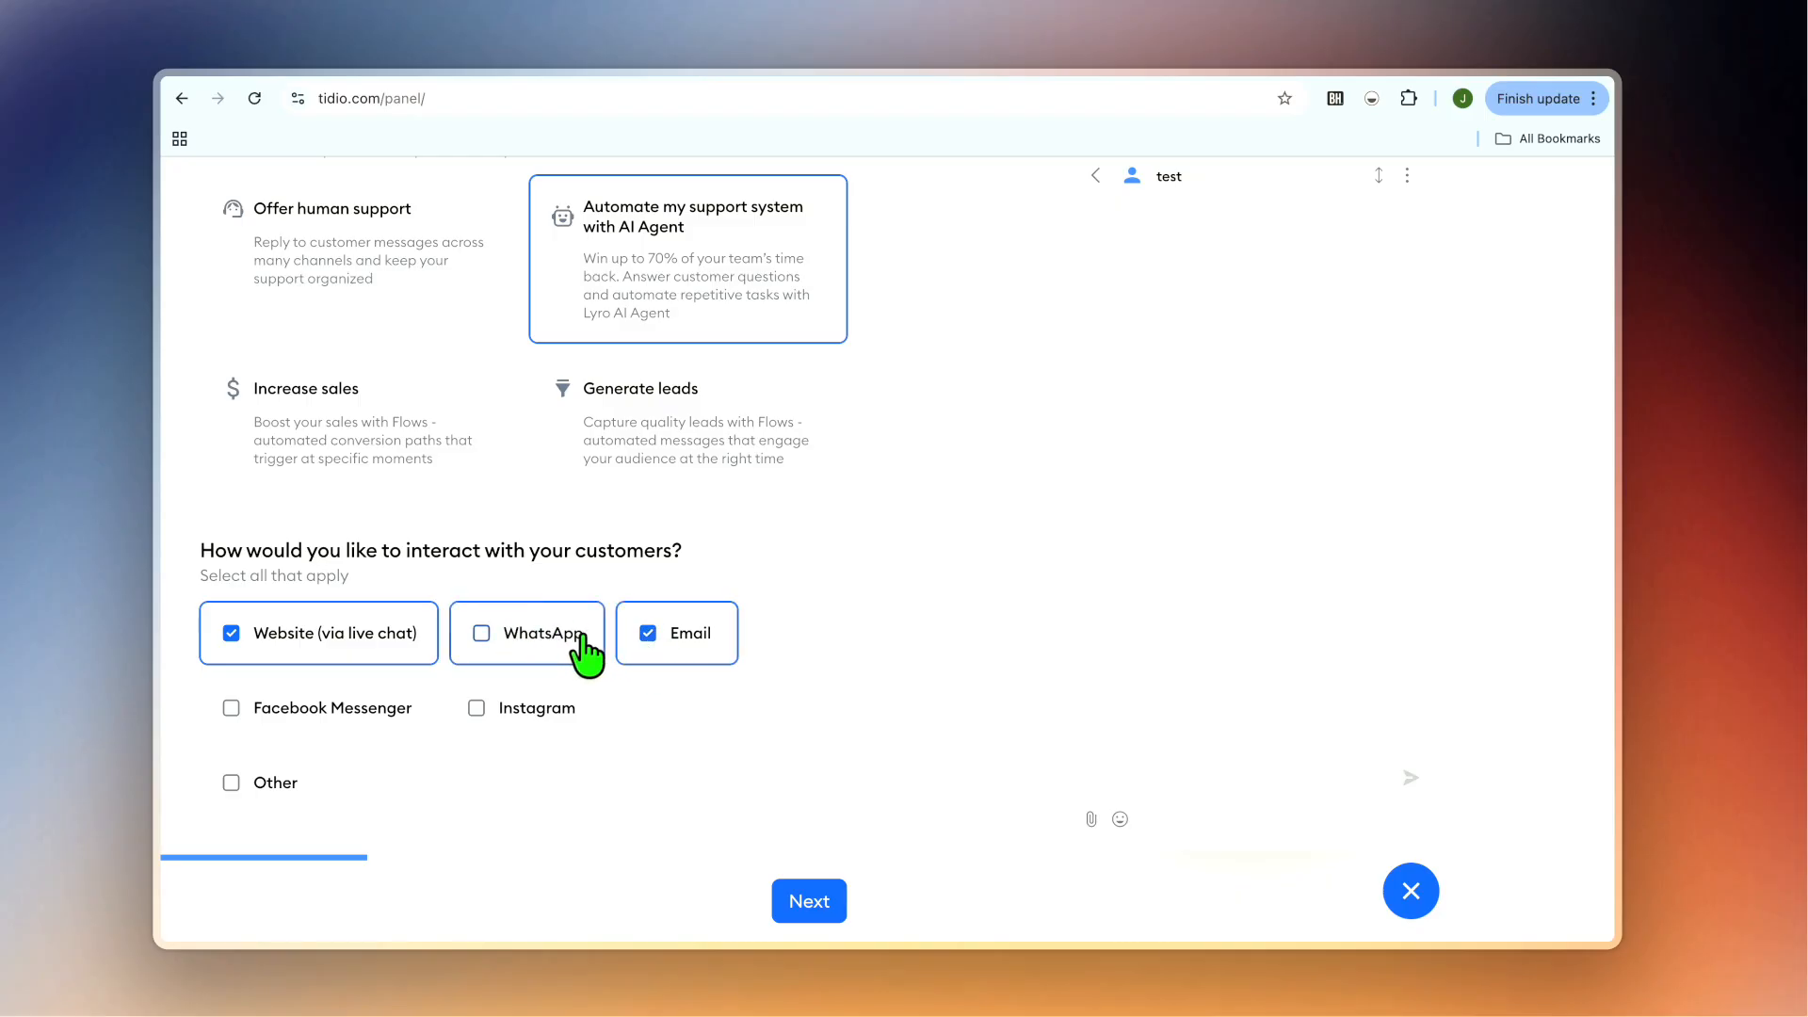
click(551, 654)
click(408, 724)
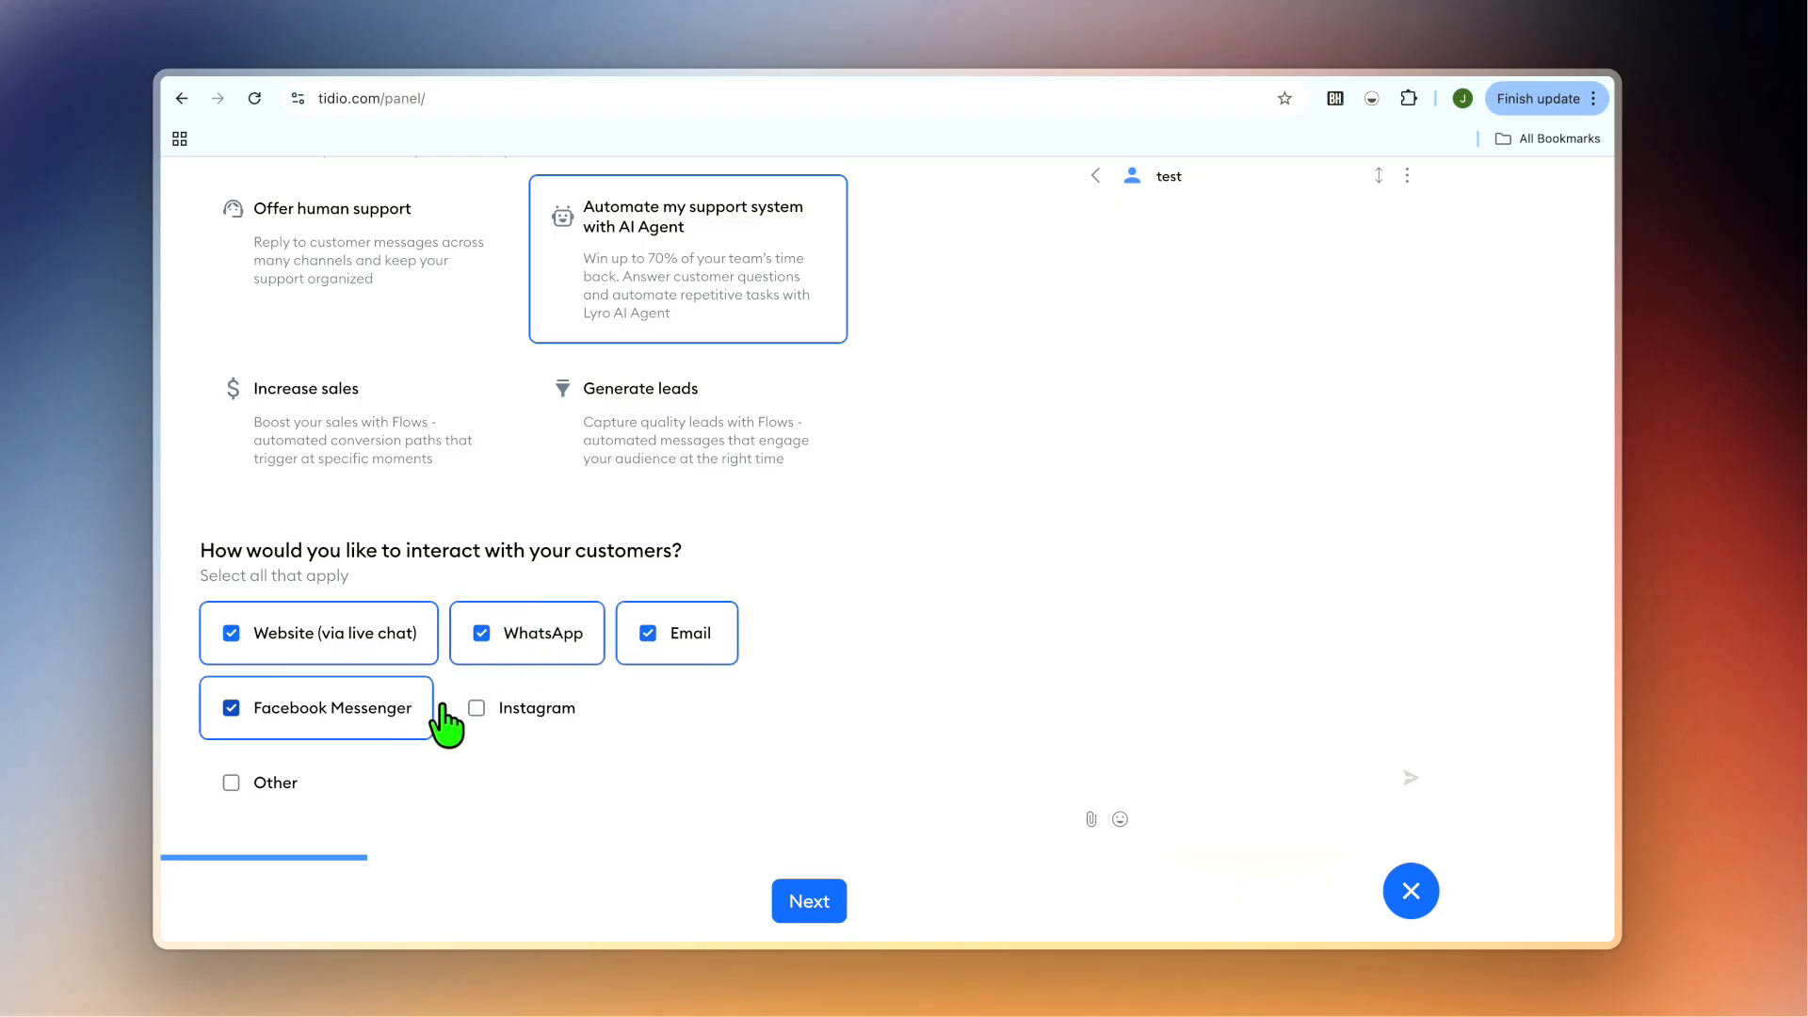
click(504, 730)
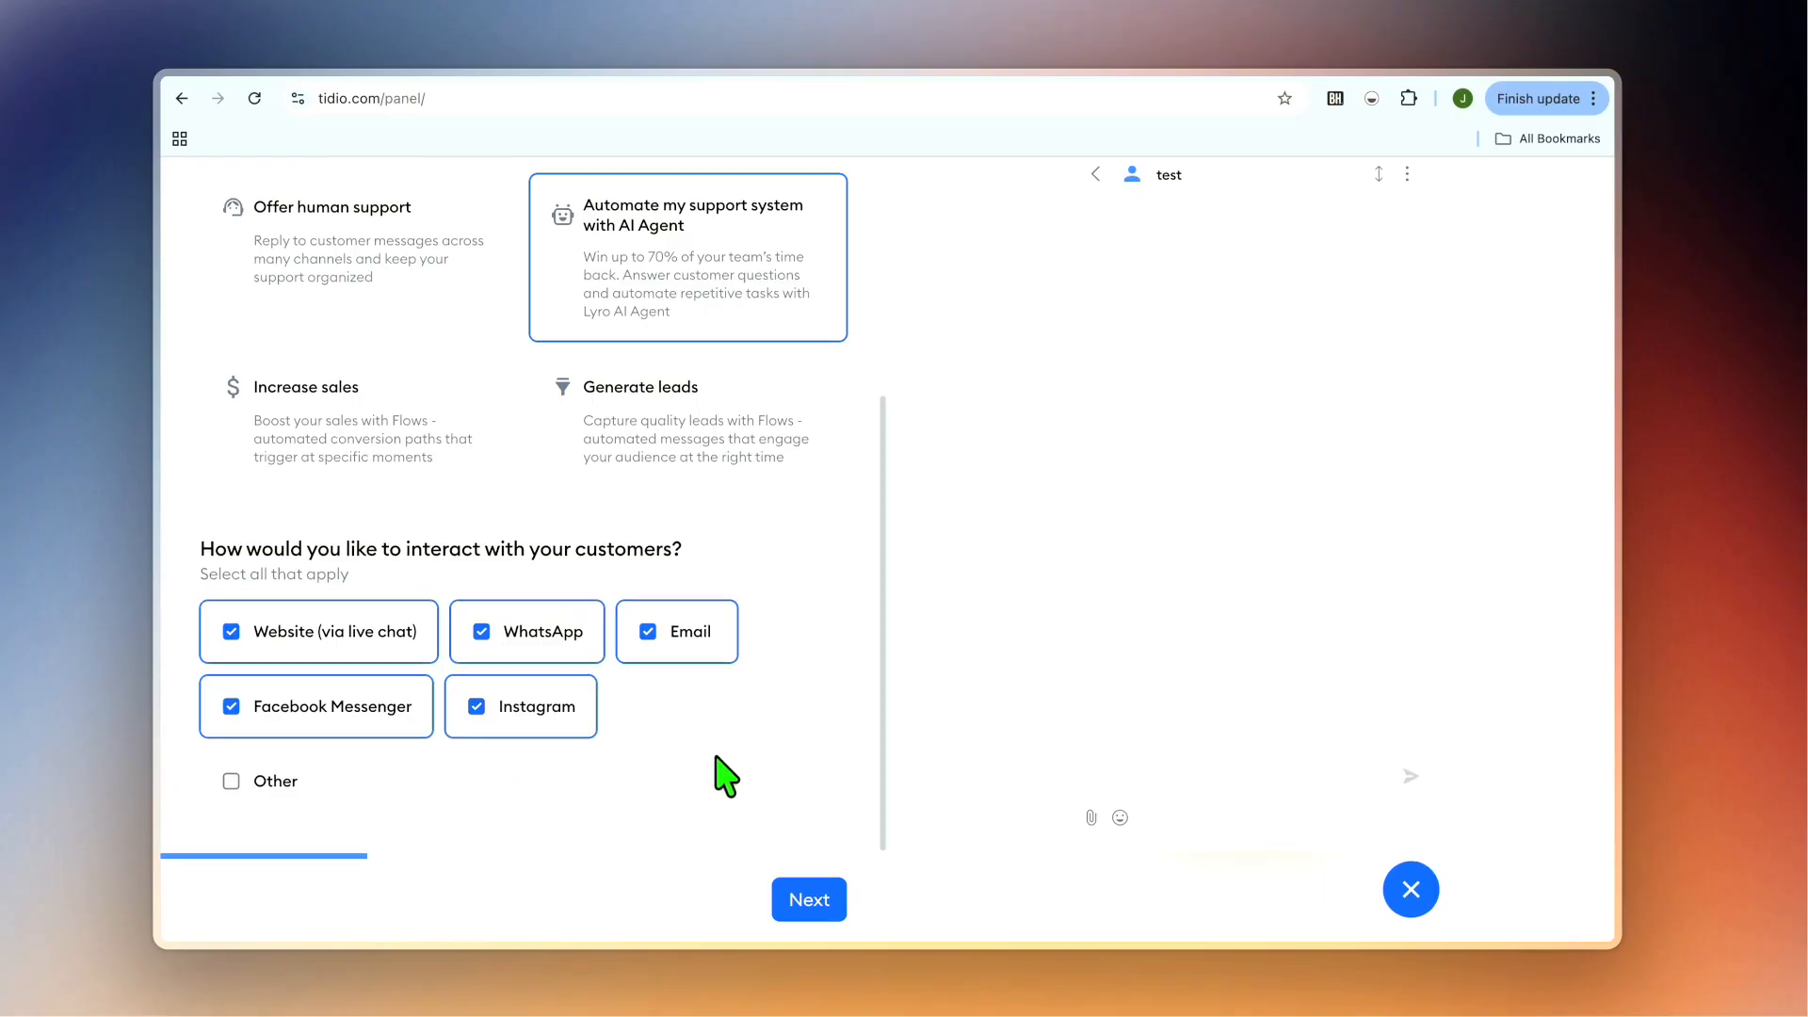
click(810, 902)
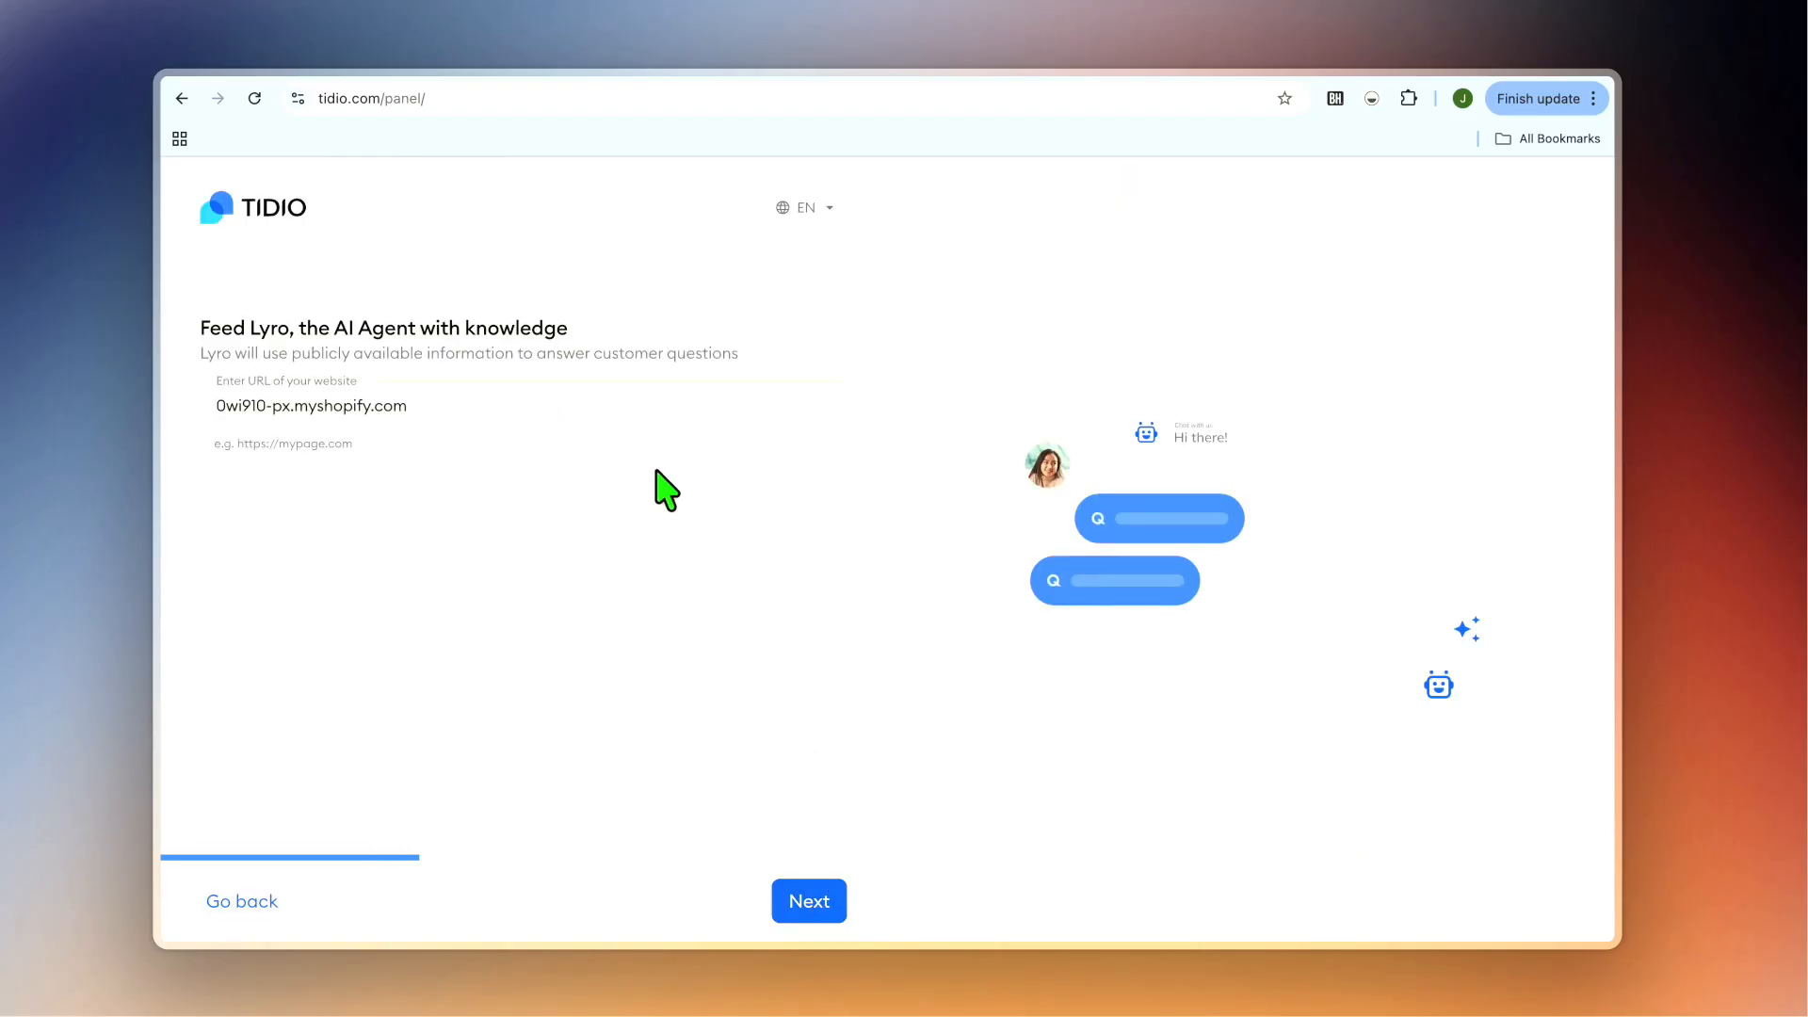
click(810, 902)
- Describe the business as E-commerce (online store) in Beauty, Personal Care and Grooming, handling up to 200 customer conversations per month
click(371, 459)
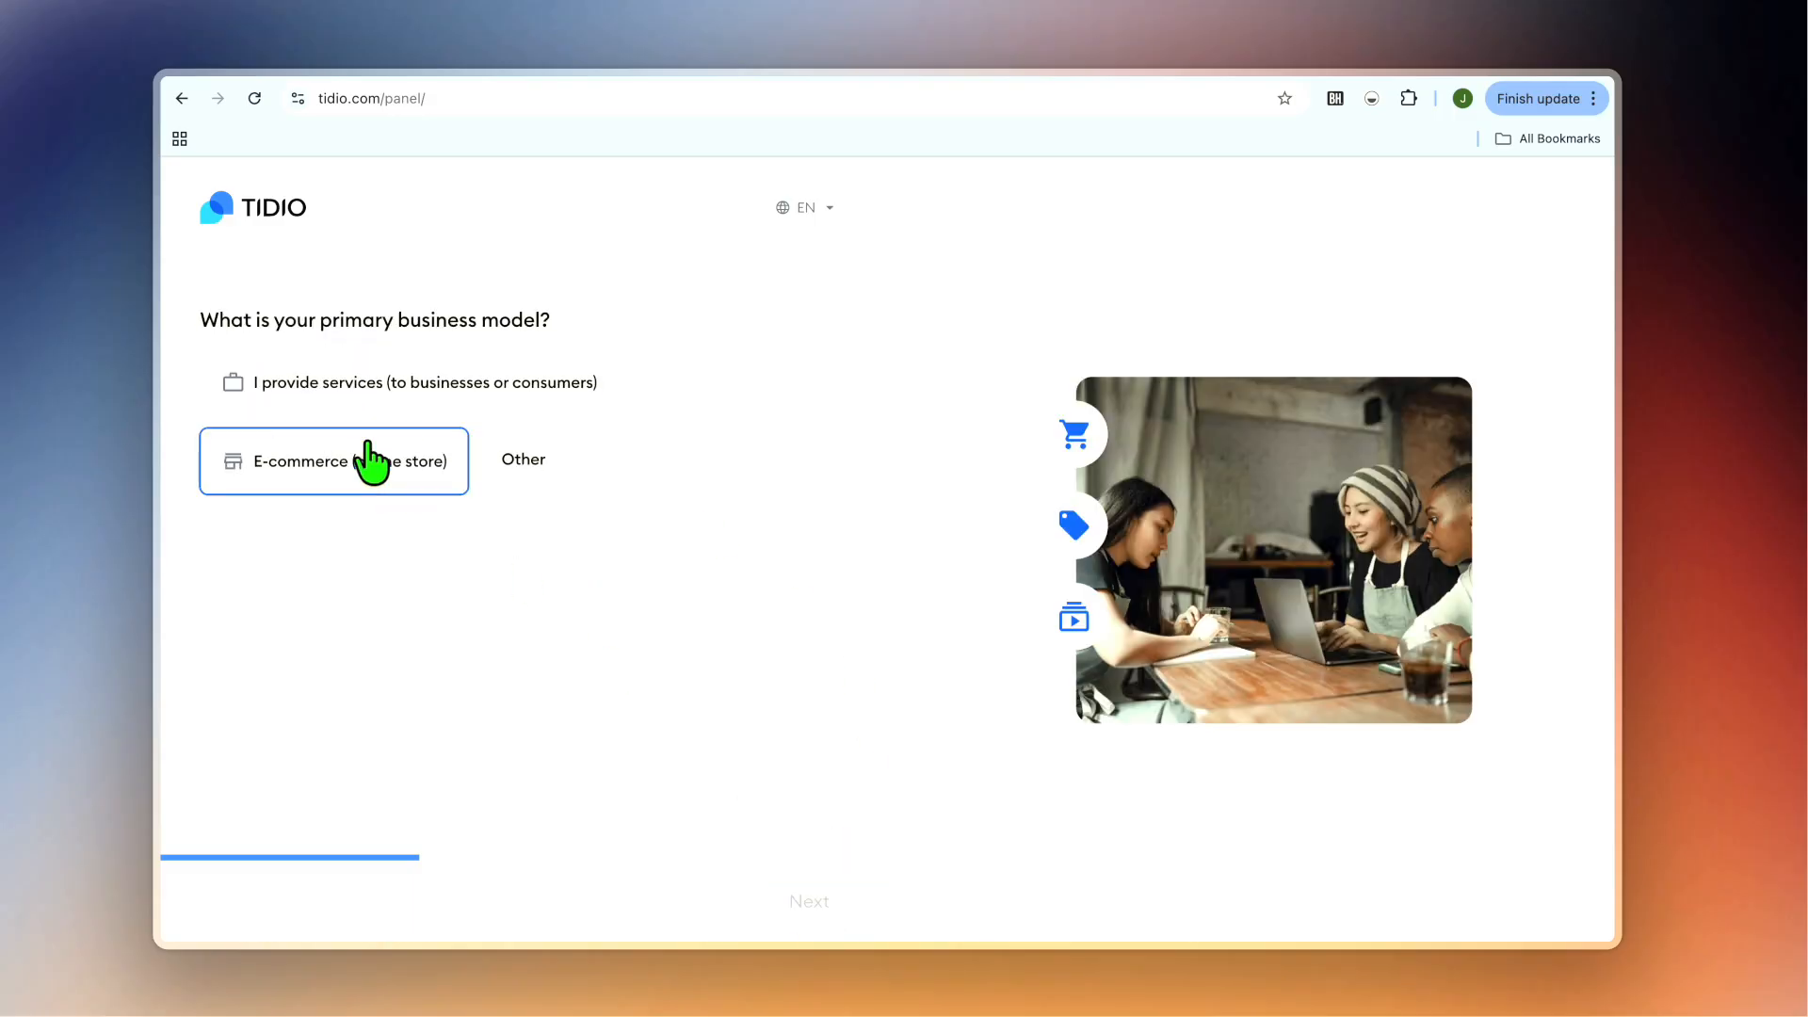
click(587, 626)
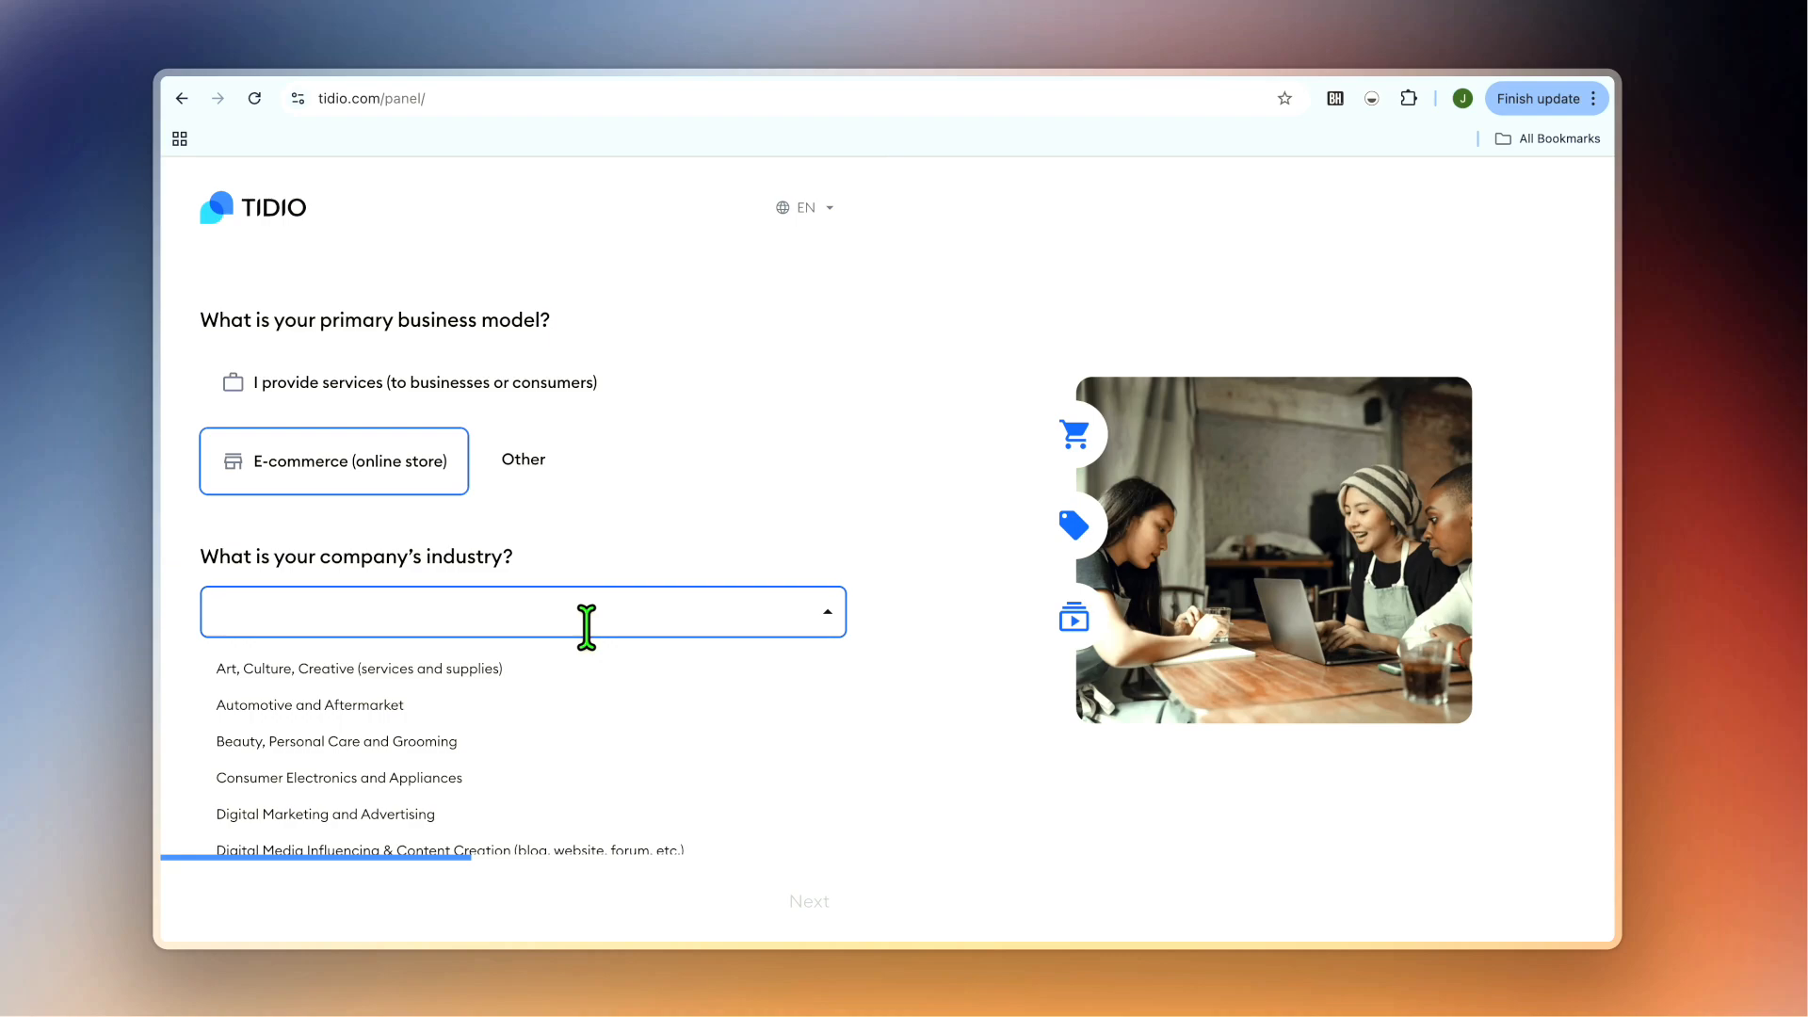
click(556, 738)
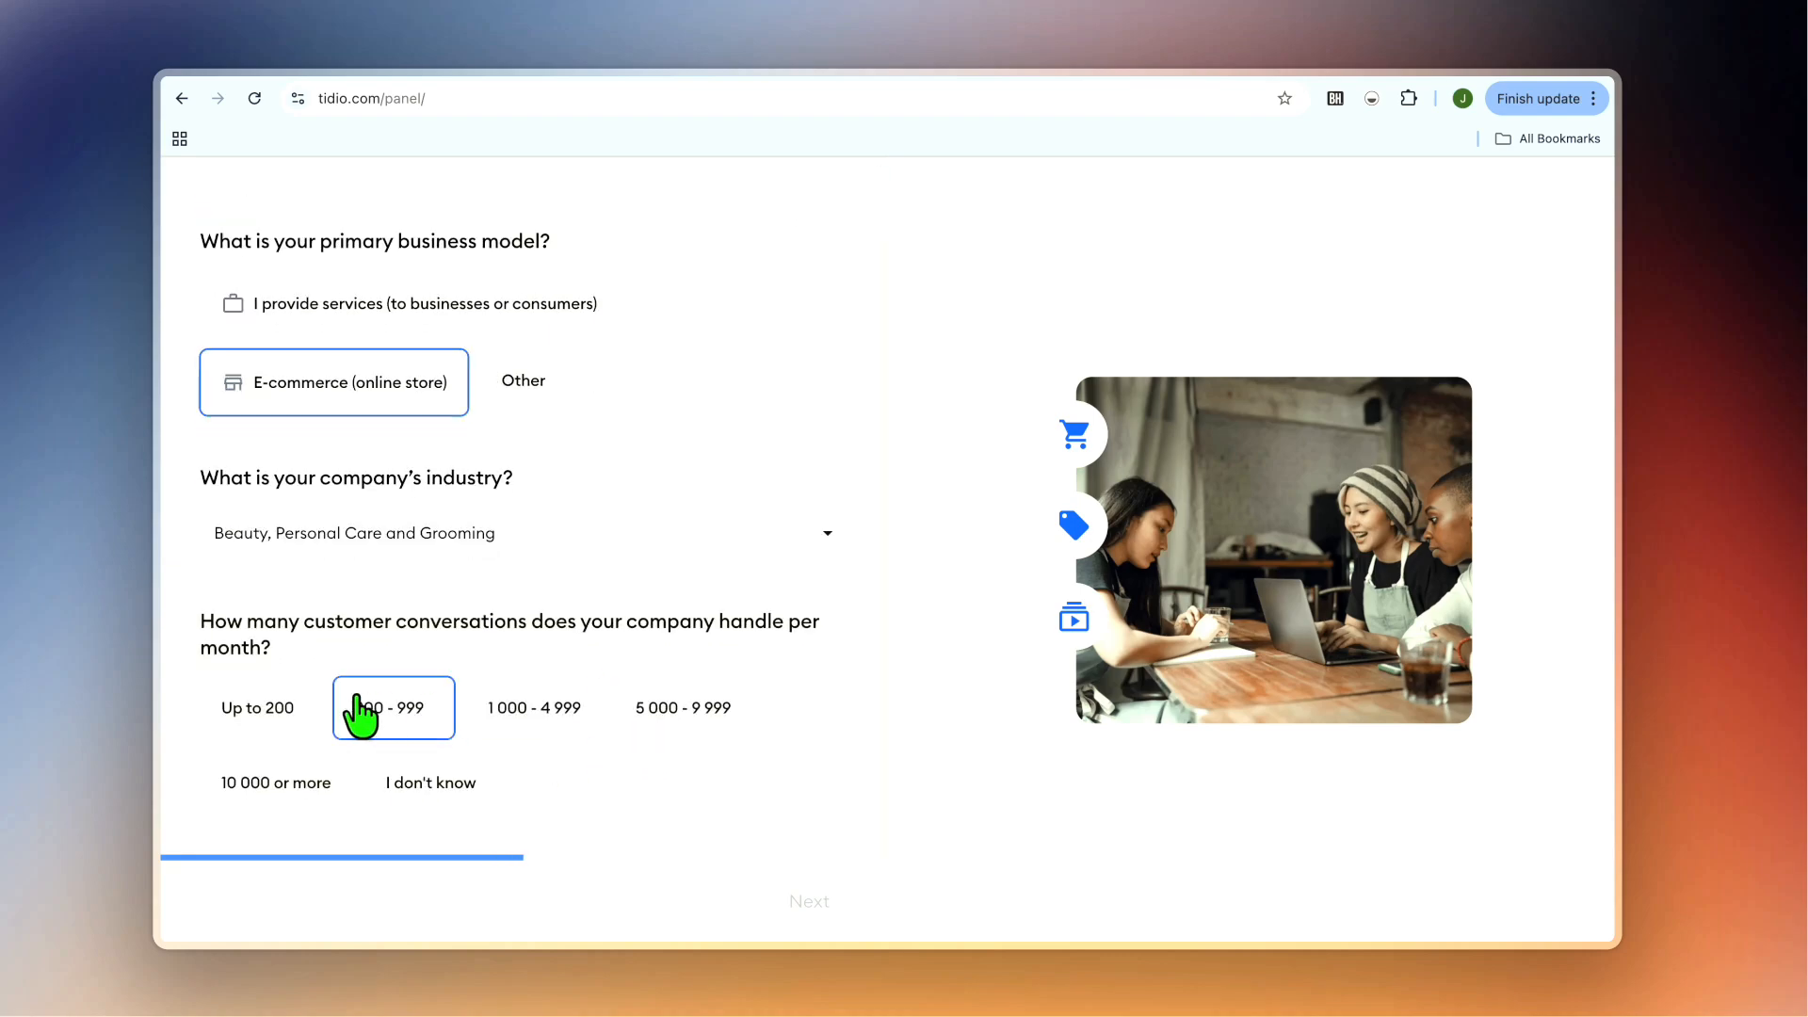
click(274, 724)
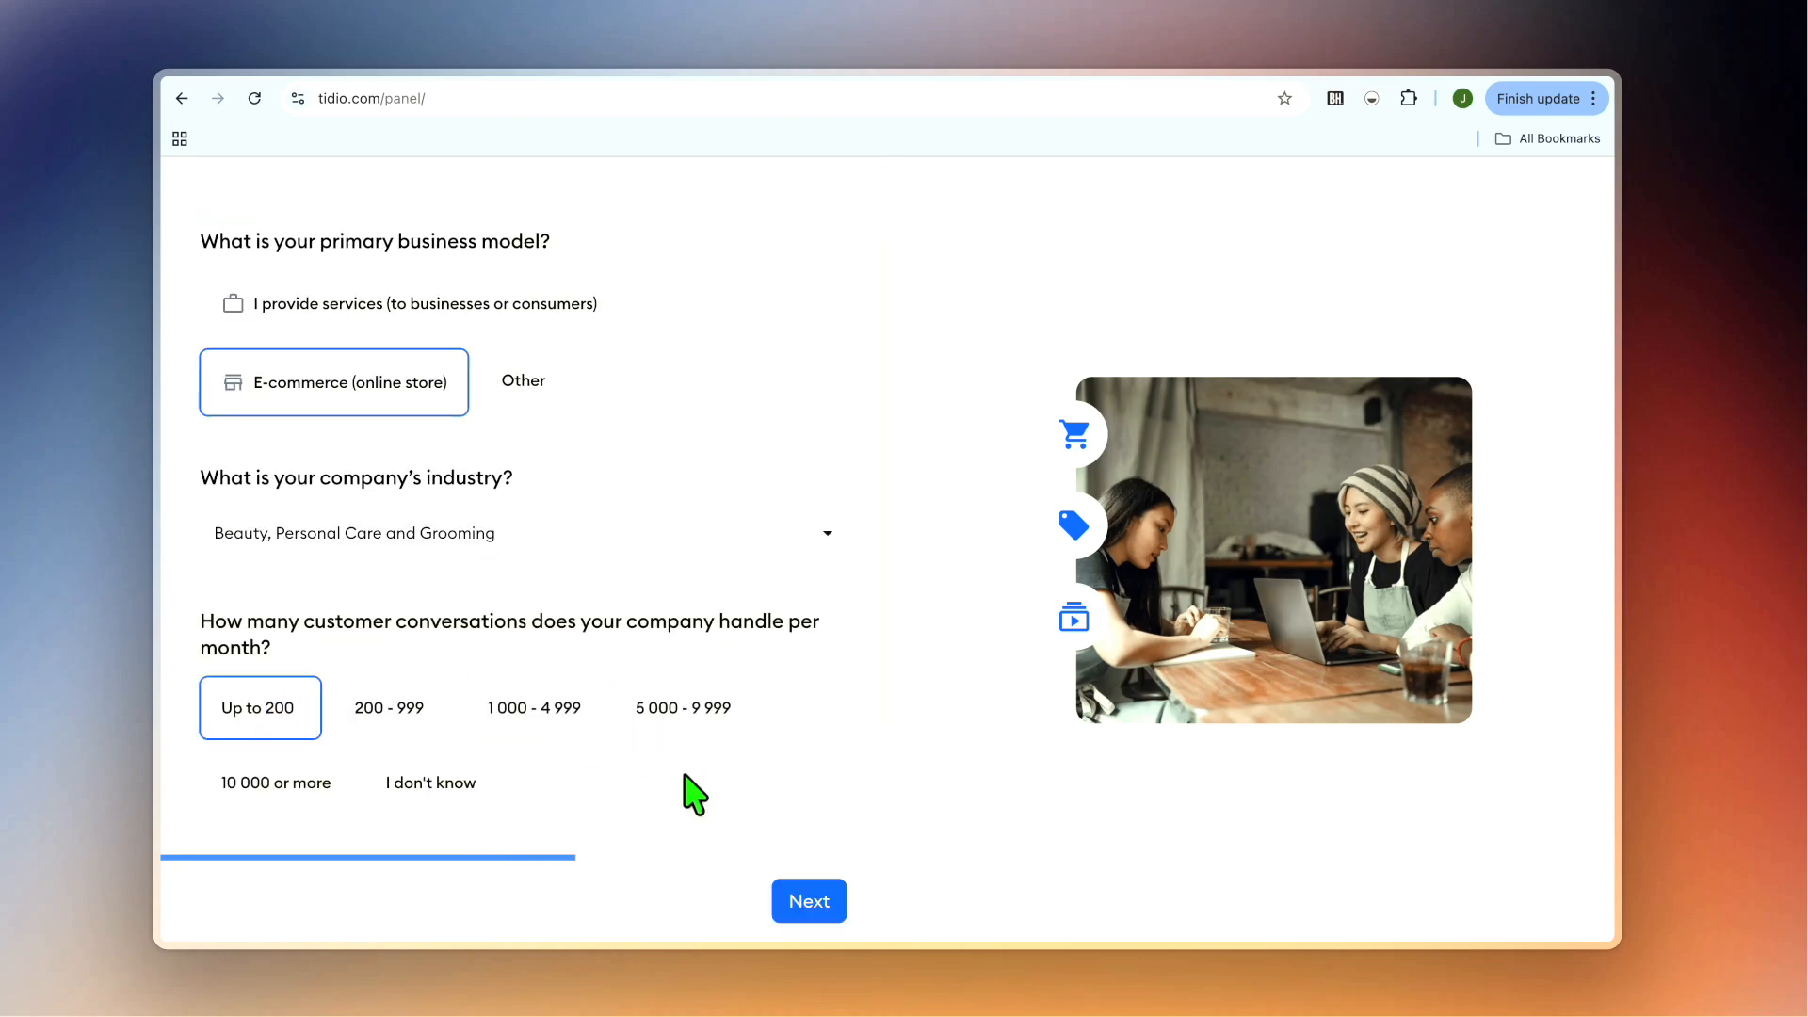
click(809, 901)
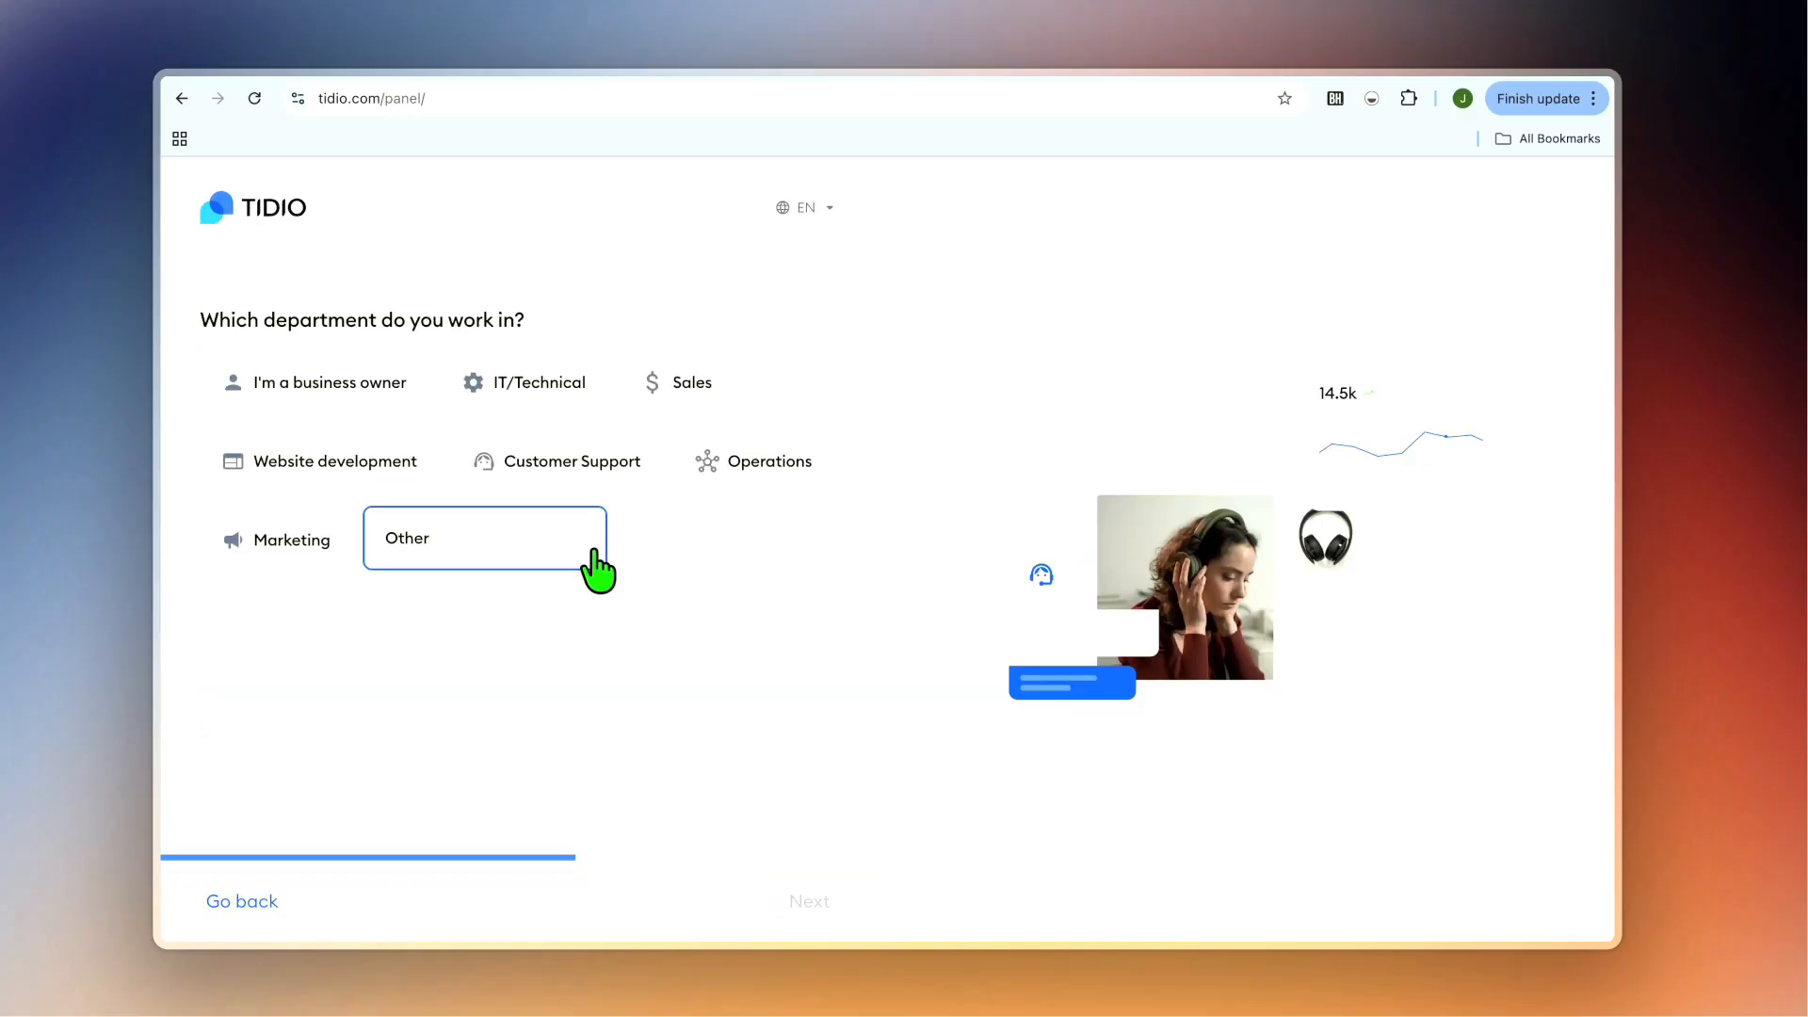
- Finish the onboarding questionnaire as a business owner who learned about Tidio through Google and attracts up to 1 000 monthly visitors
click(381, 404)
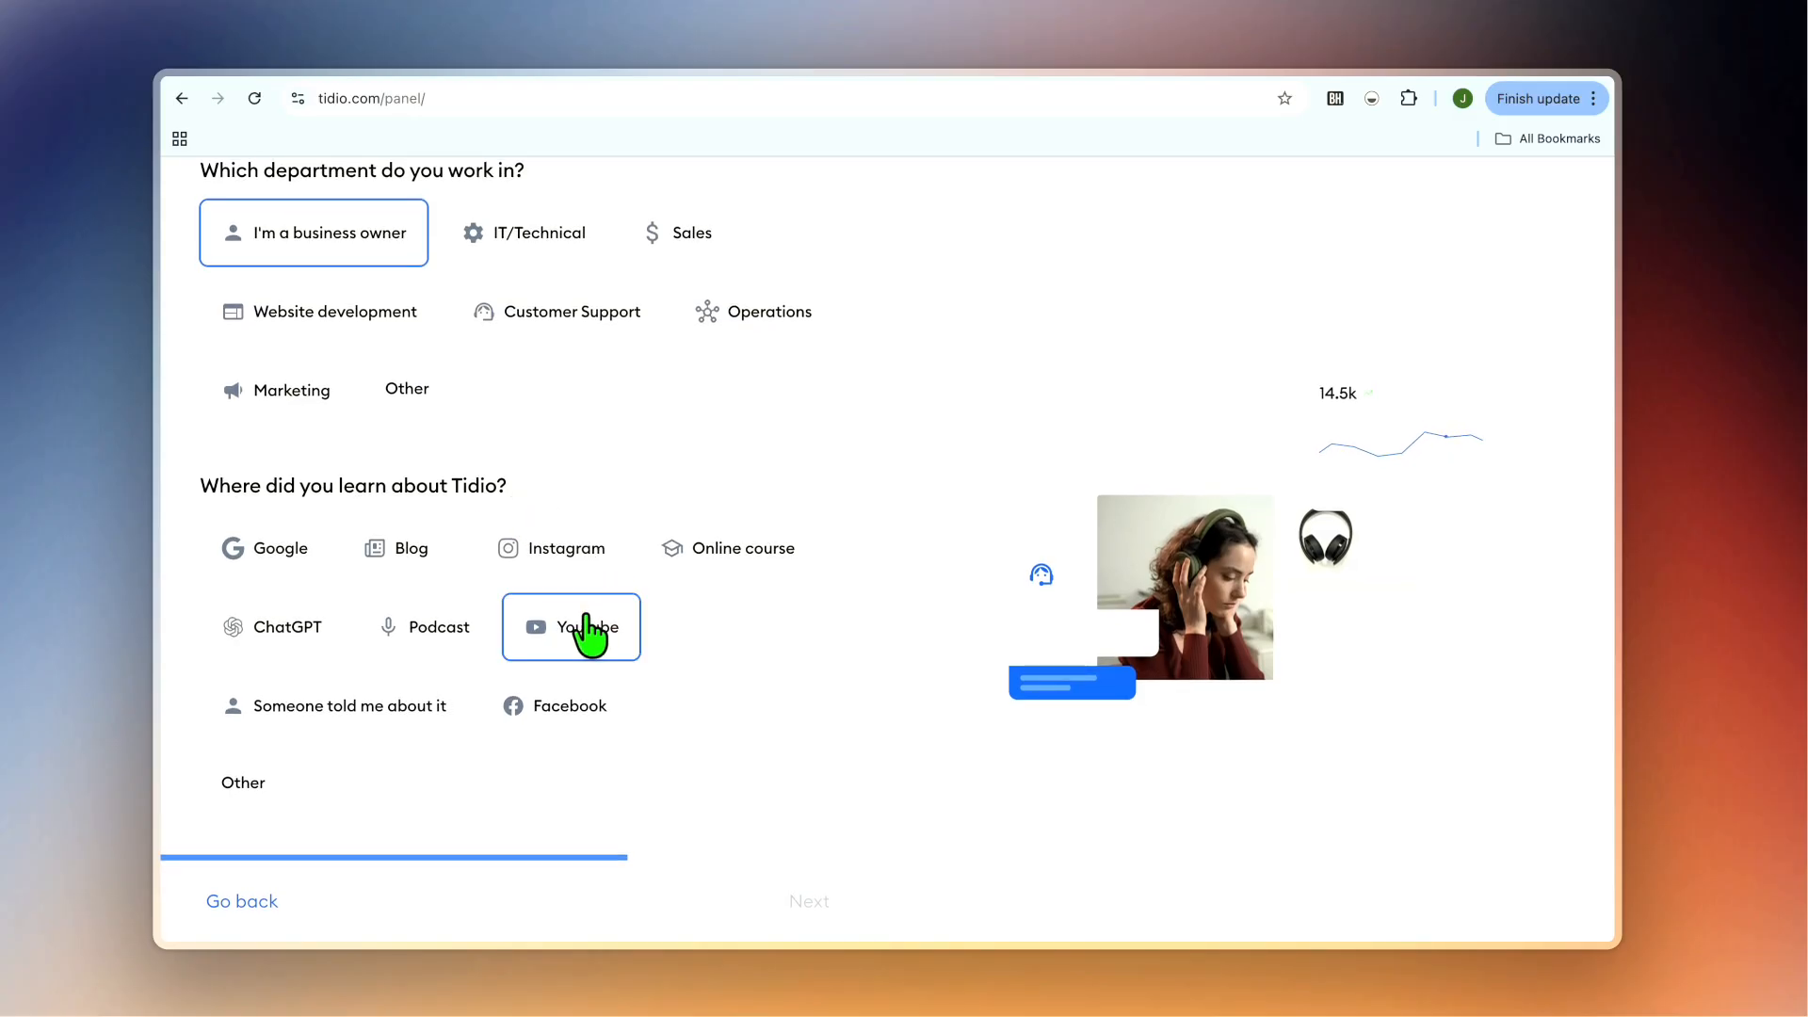
click(279, 551)
click(806, 900)
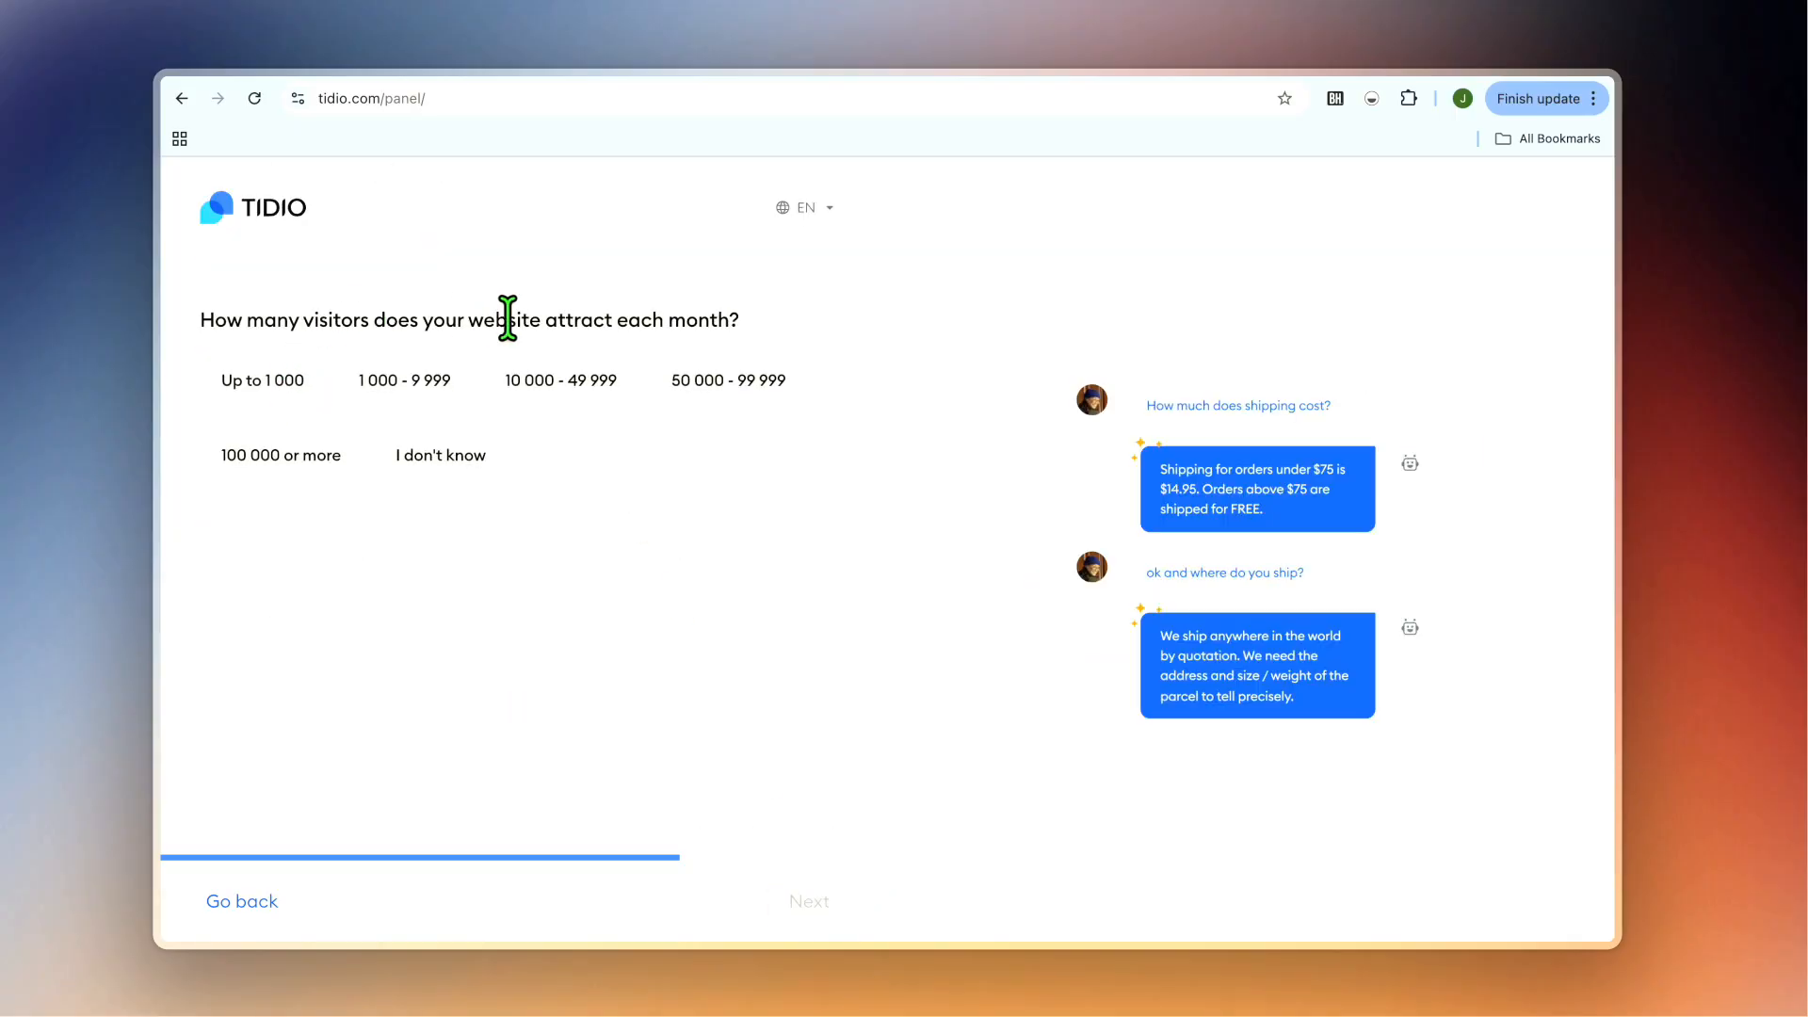
click(280, 372)
click(278, 650)
click(802, 901)
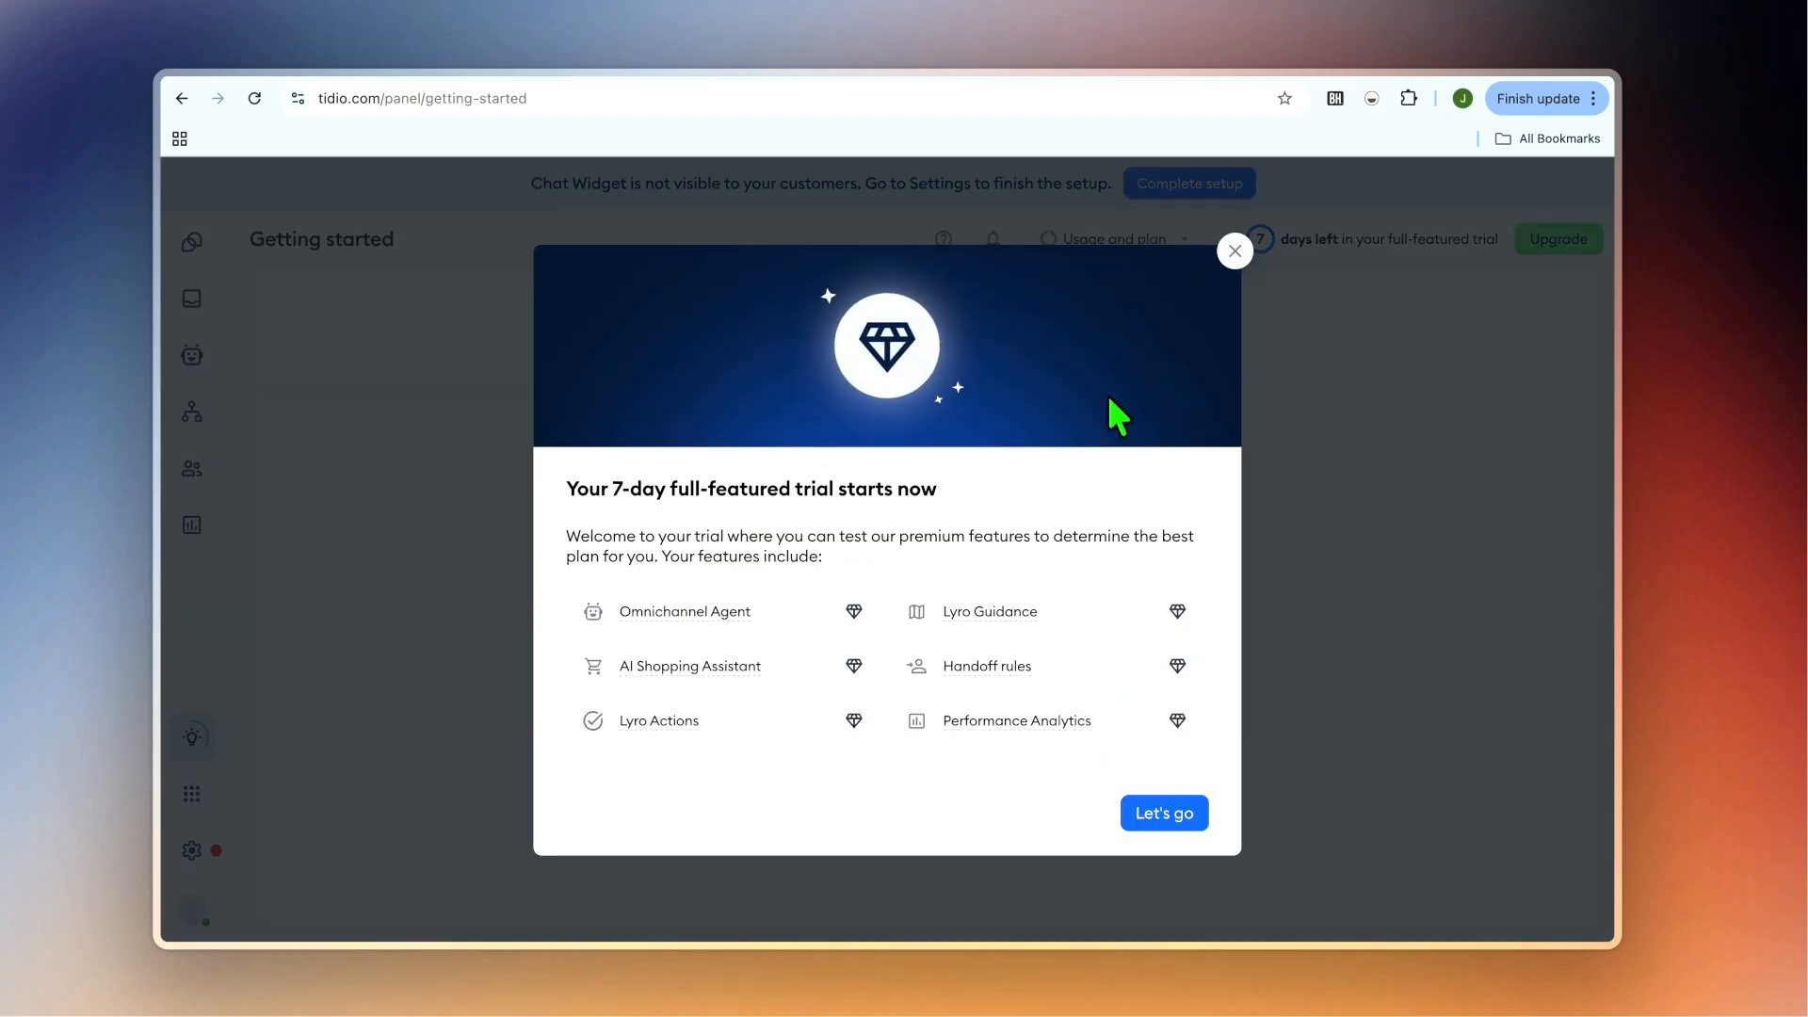
- Dismiss the trial announcement and open the Tidio settings with the setup checklist closed
click(1233, 258)
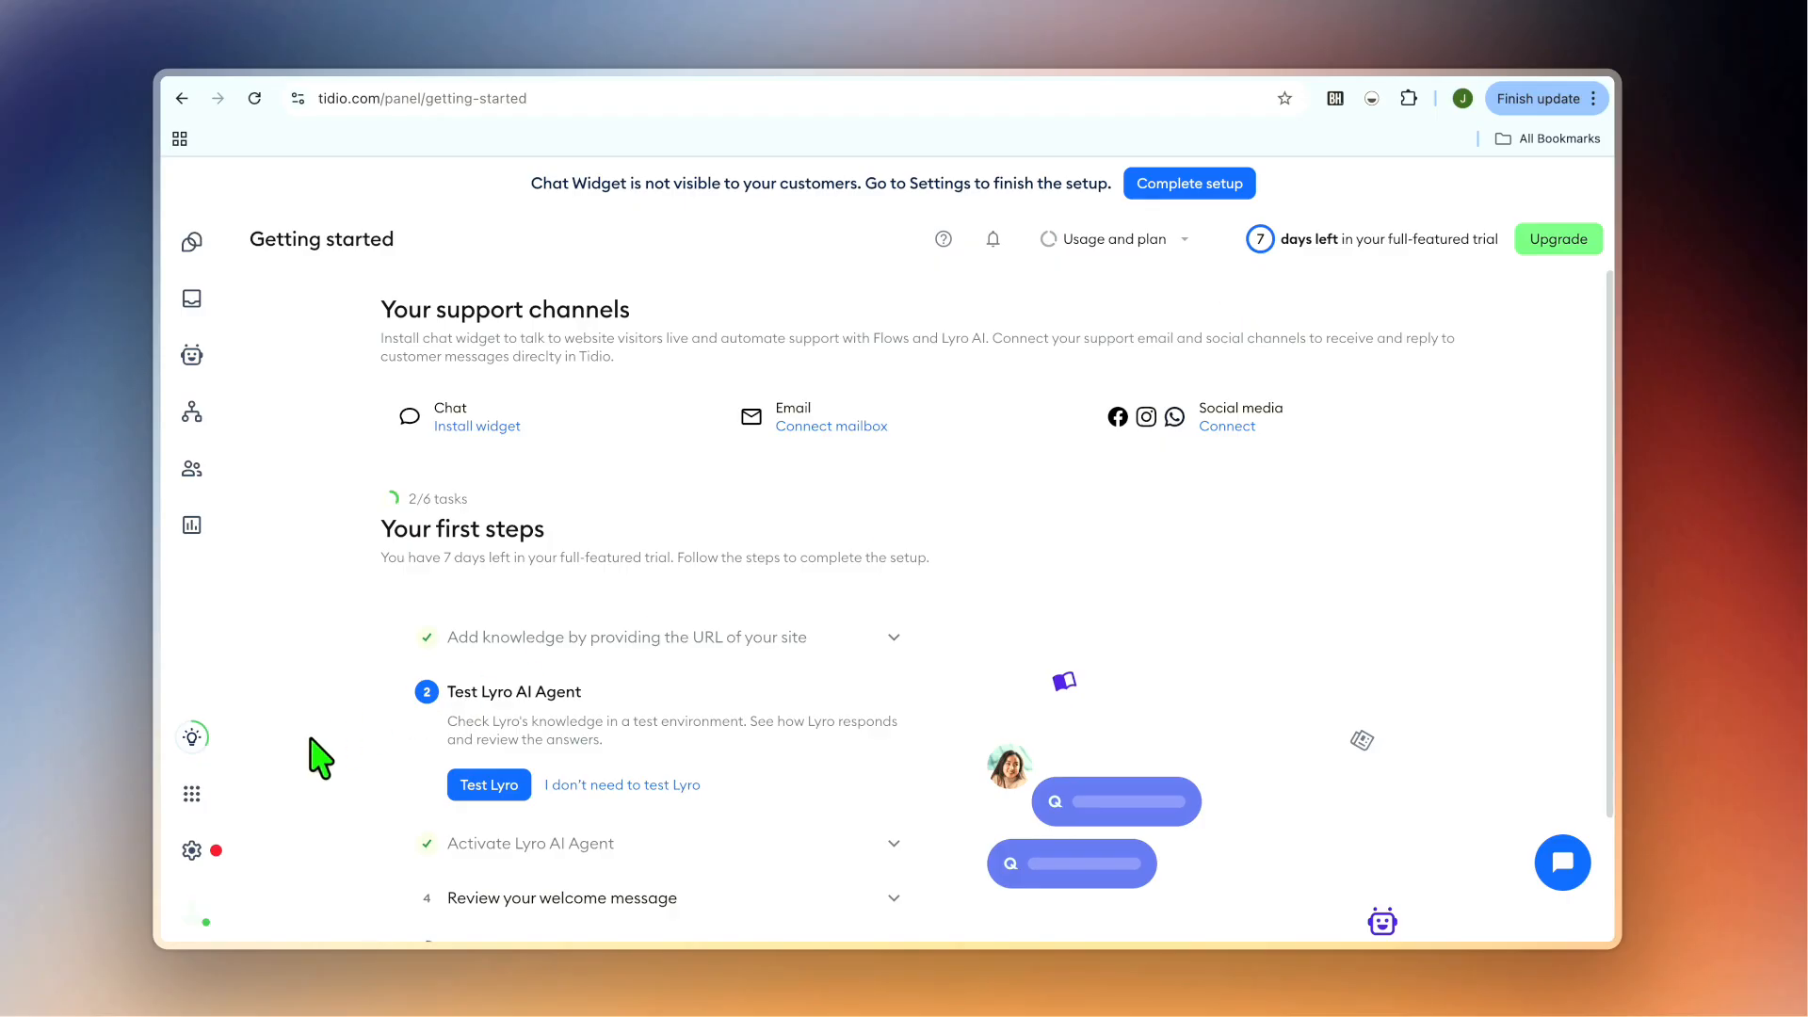
click(193, 849)
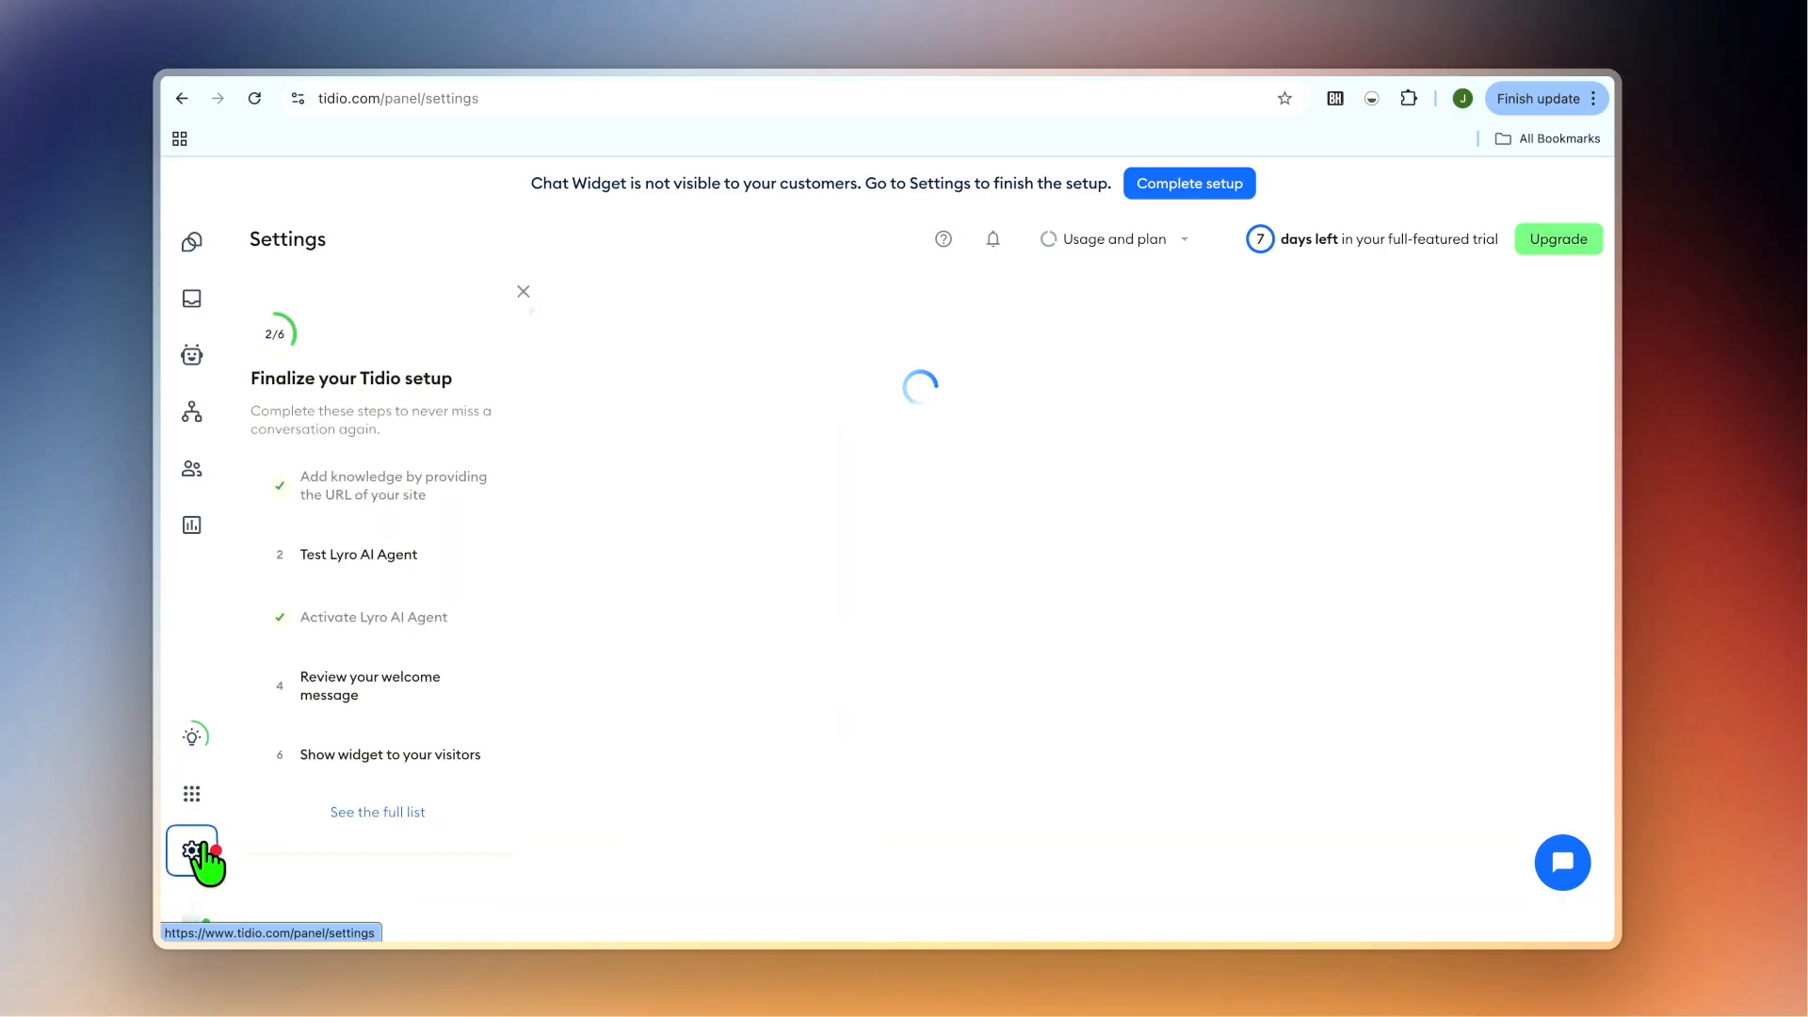
click(524, 292)
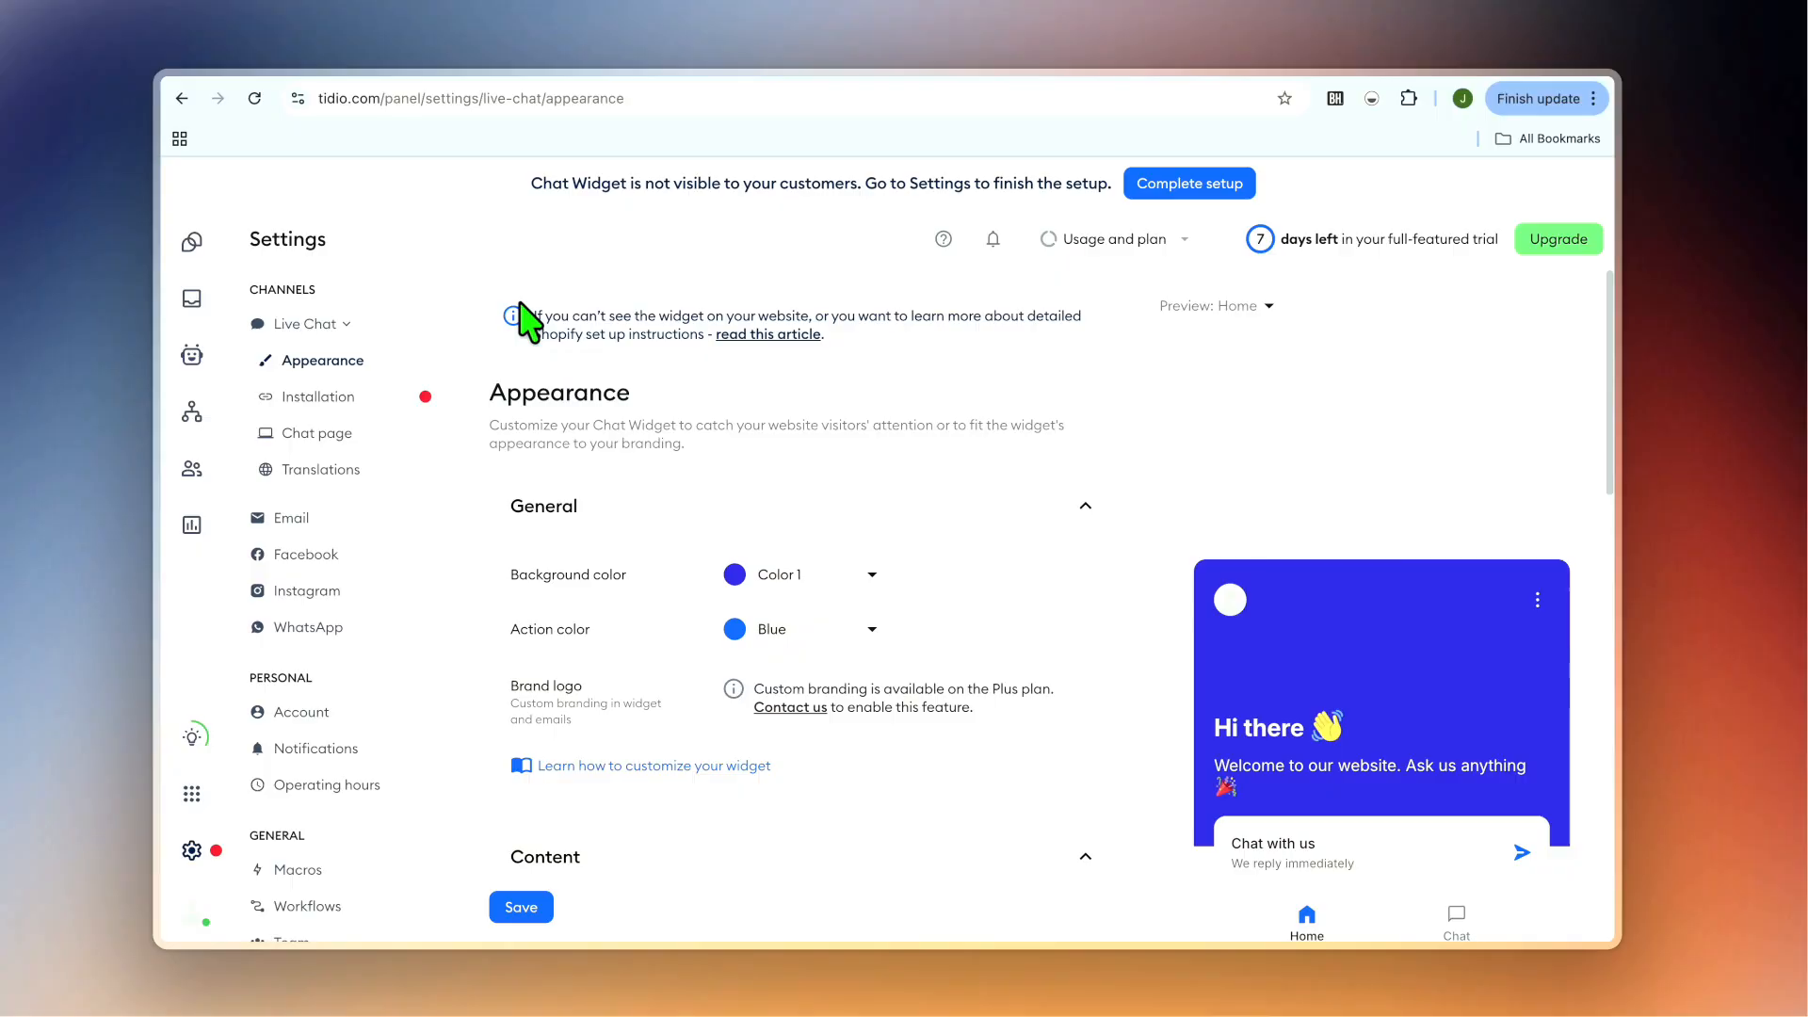
- Enable the Tidio Chat Widget in the Shopify theme editor, save the theme, and visit the store website to activate the widget
click(372, 398)
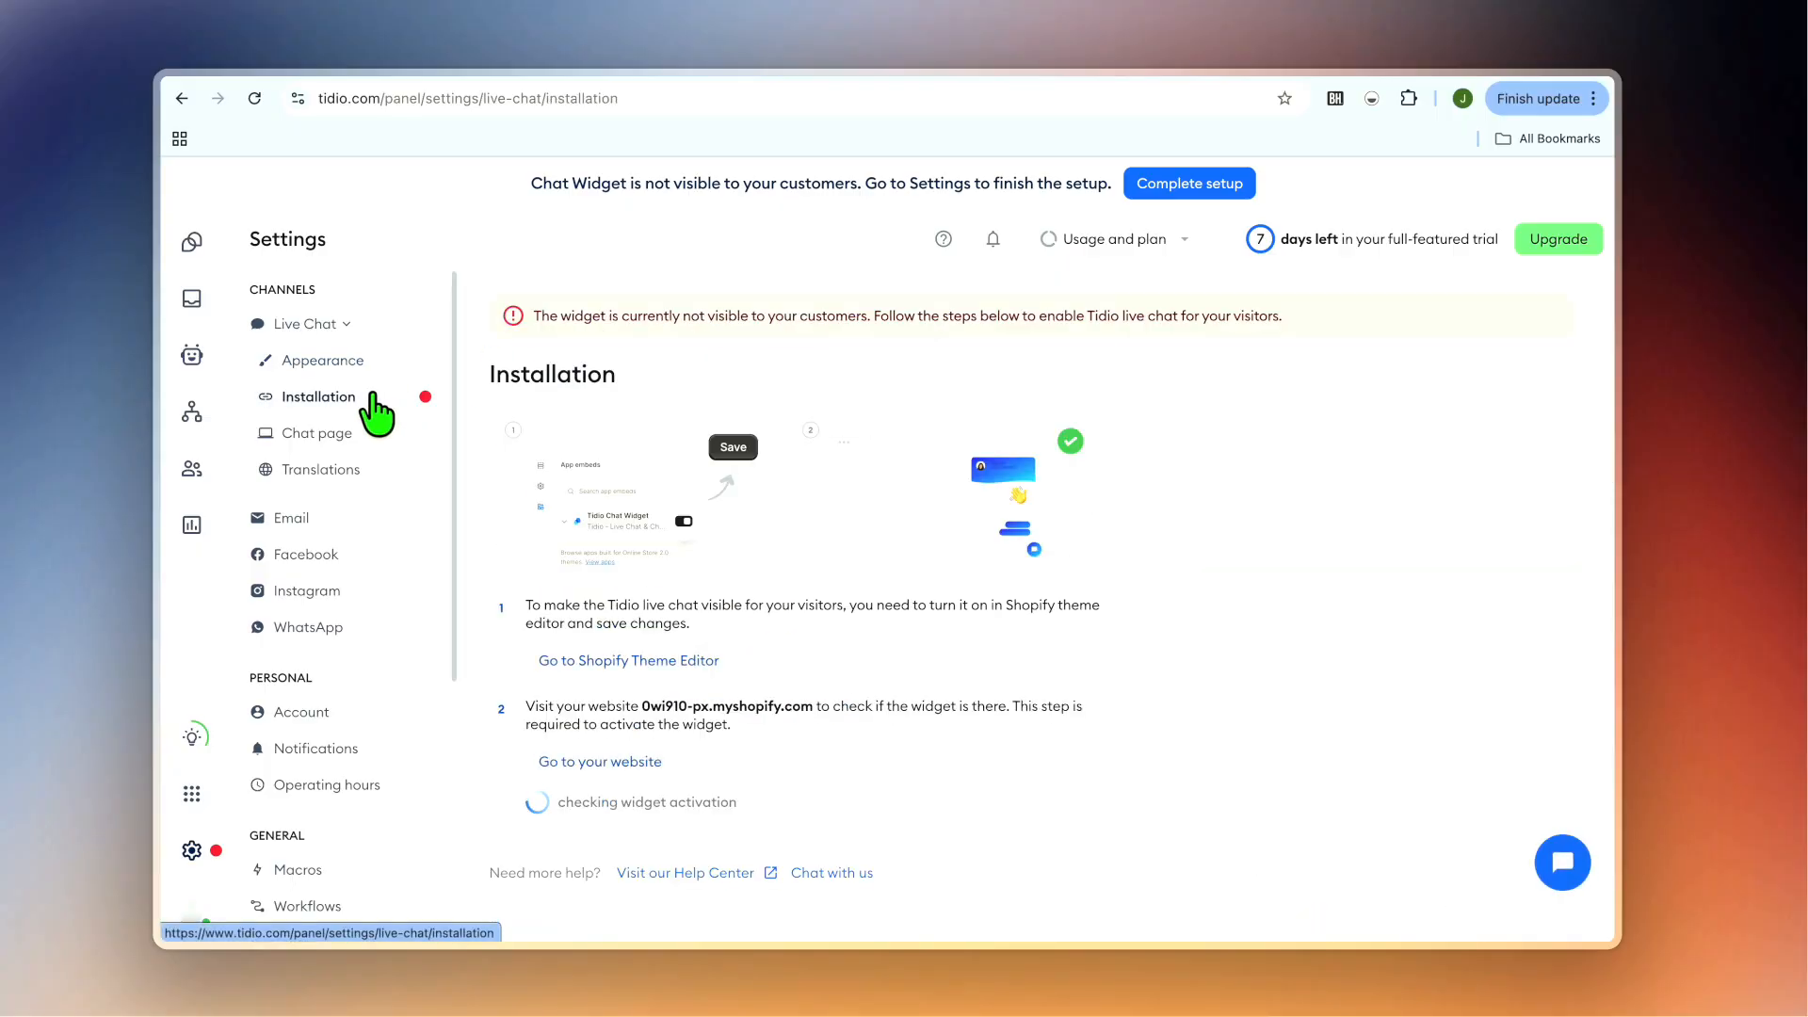
click(683, 663)
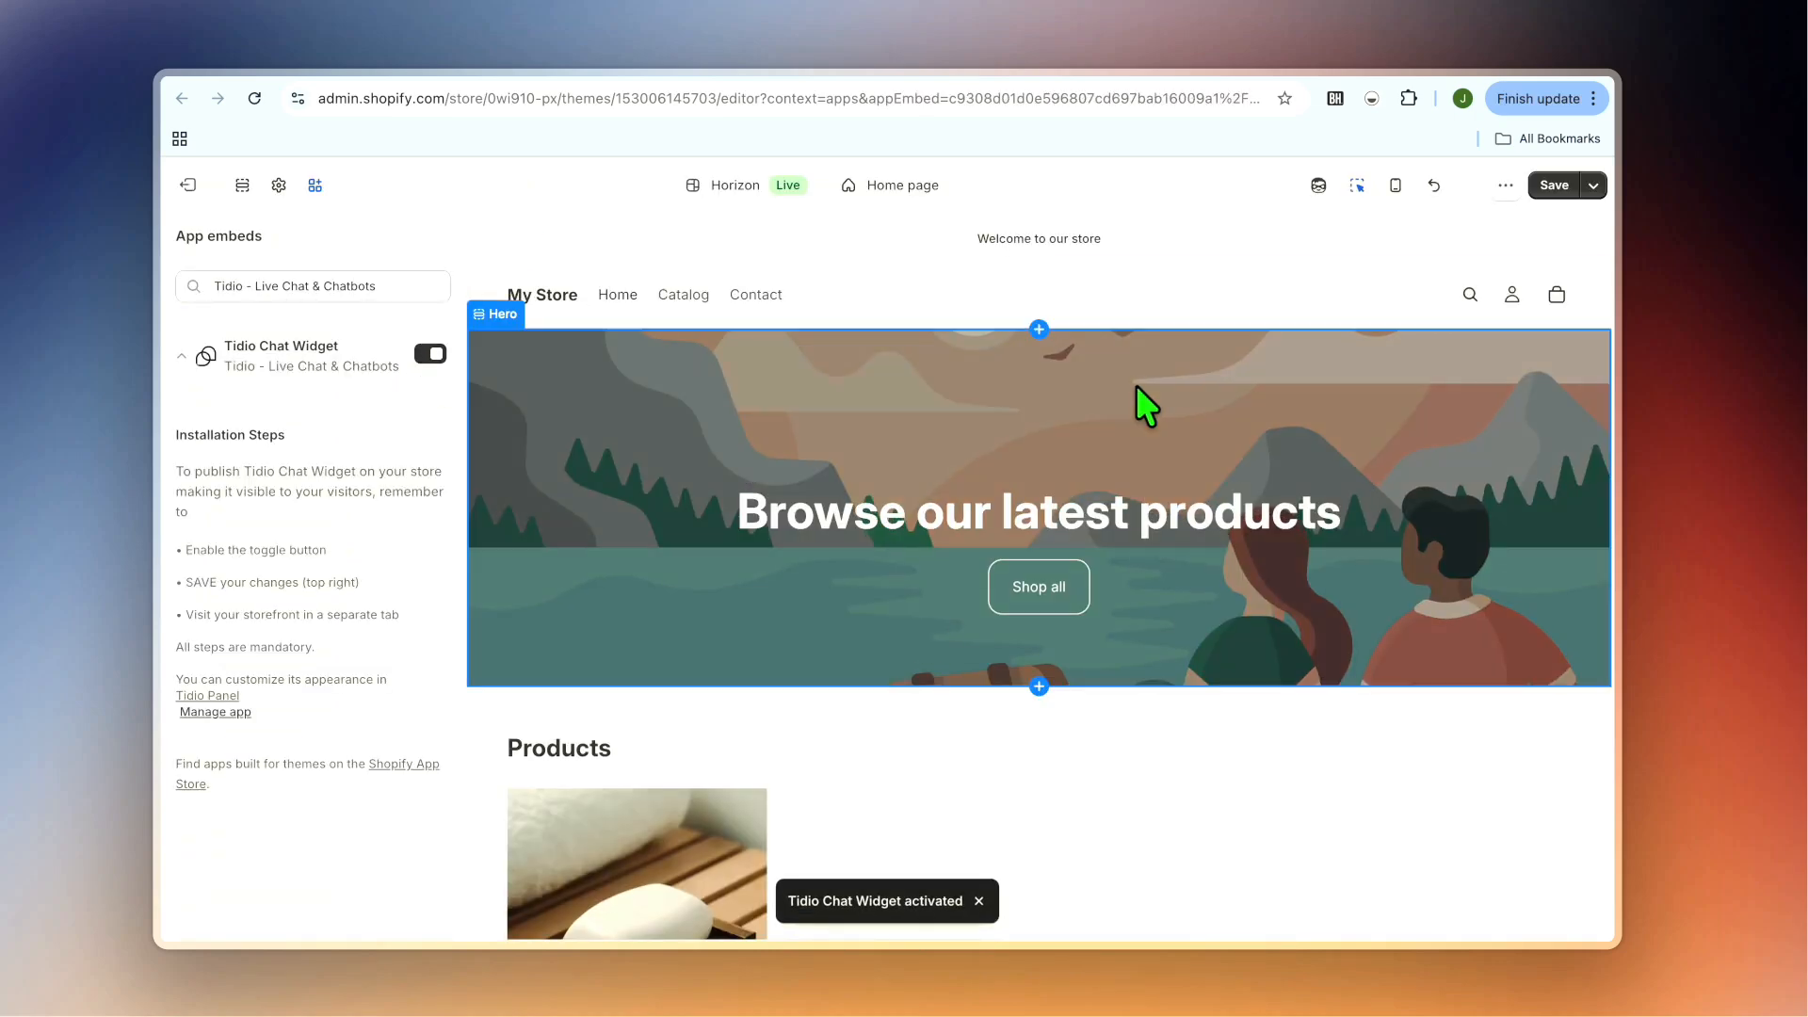
click(1553, 187)
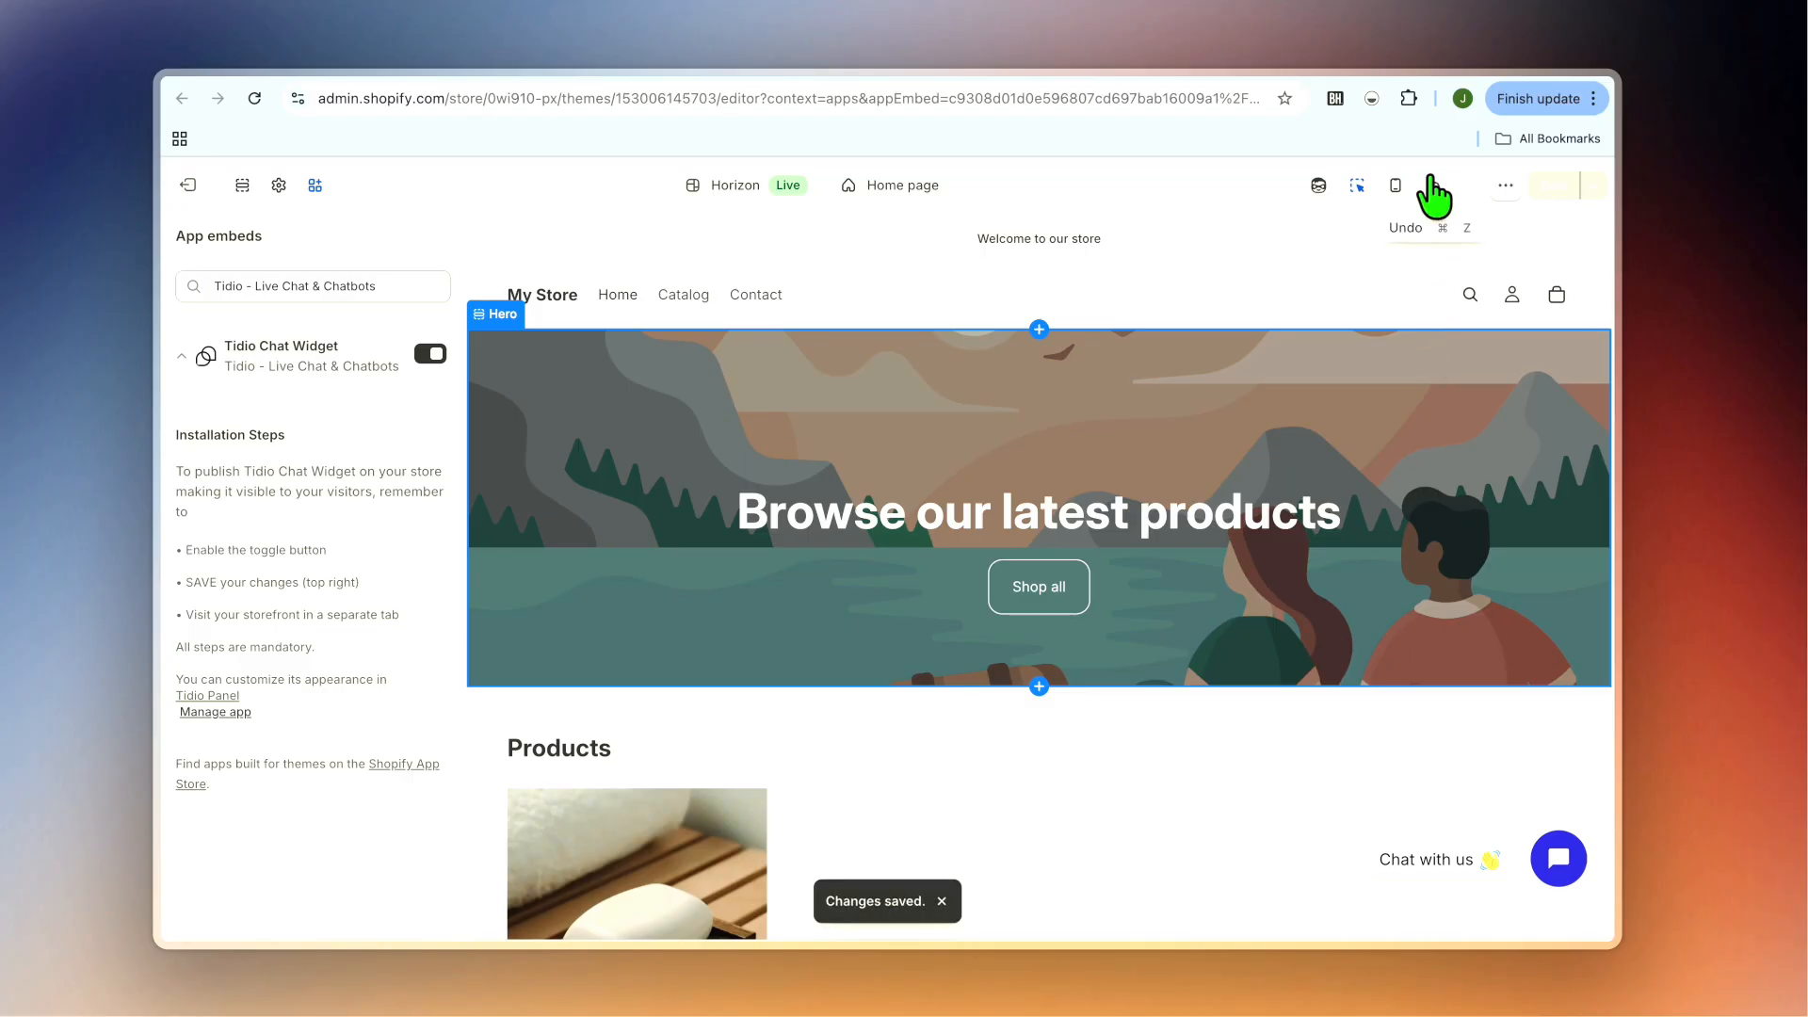
click(1416, 58)
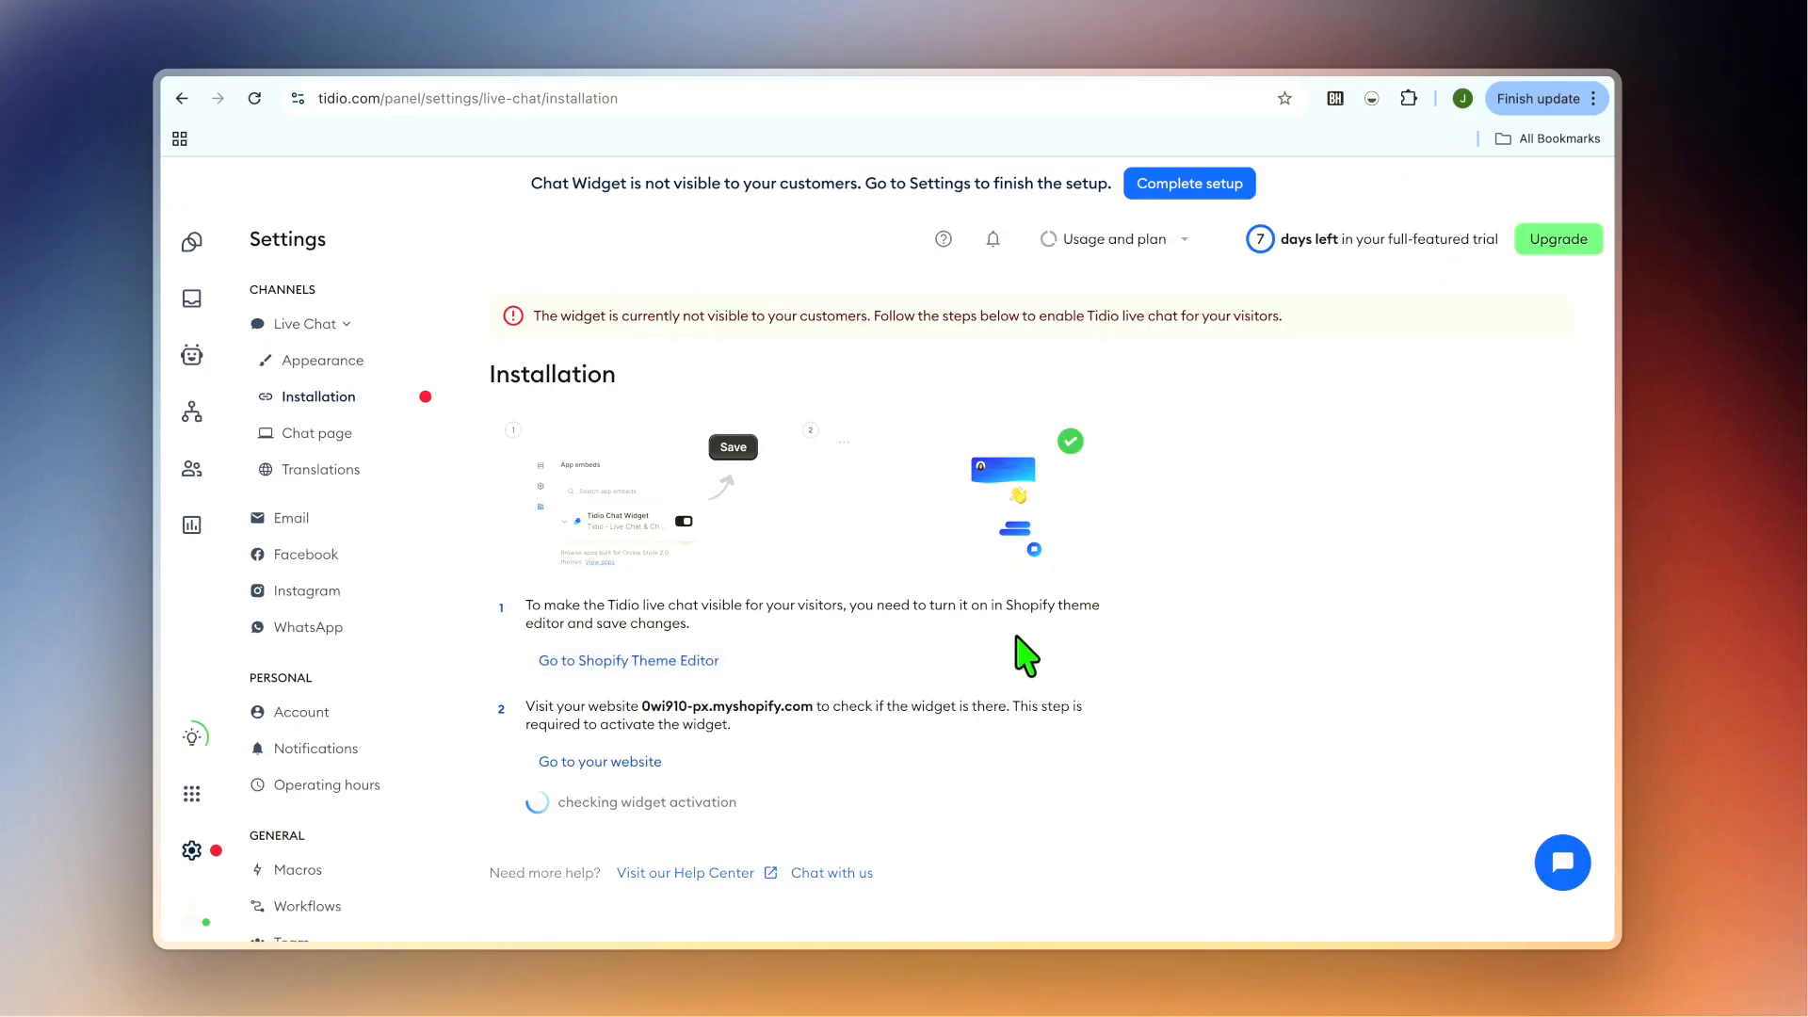
click(626, 761)
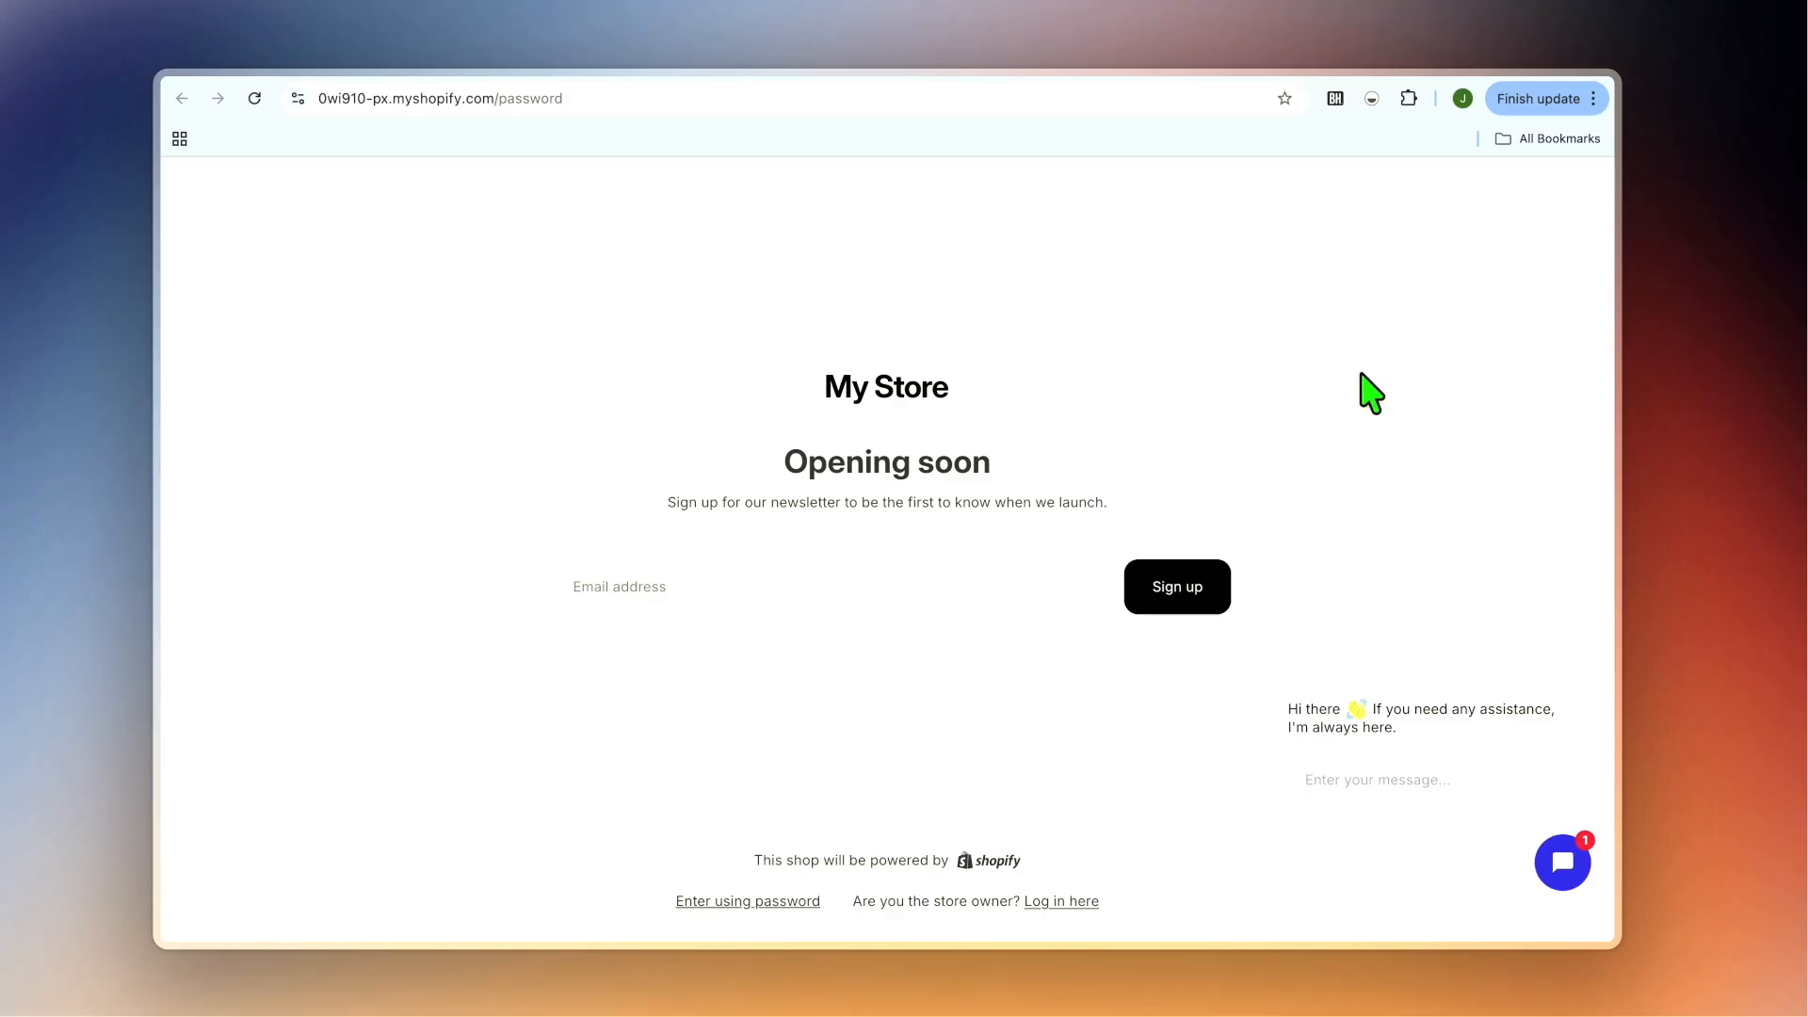
click(1374, 64)
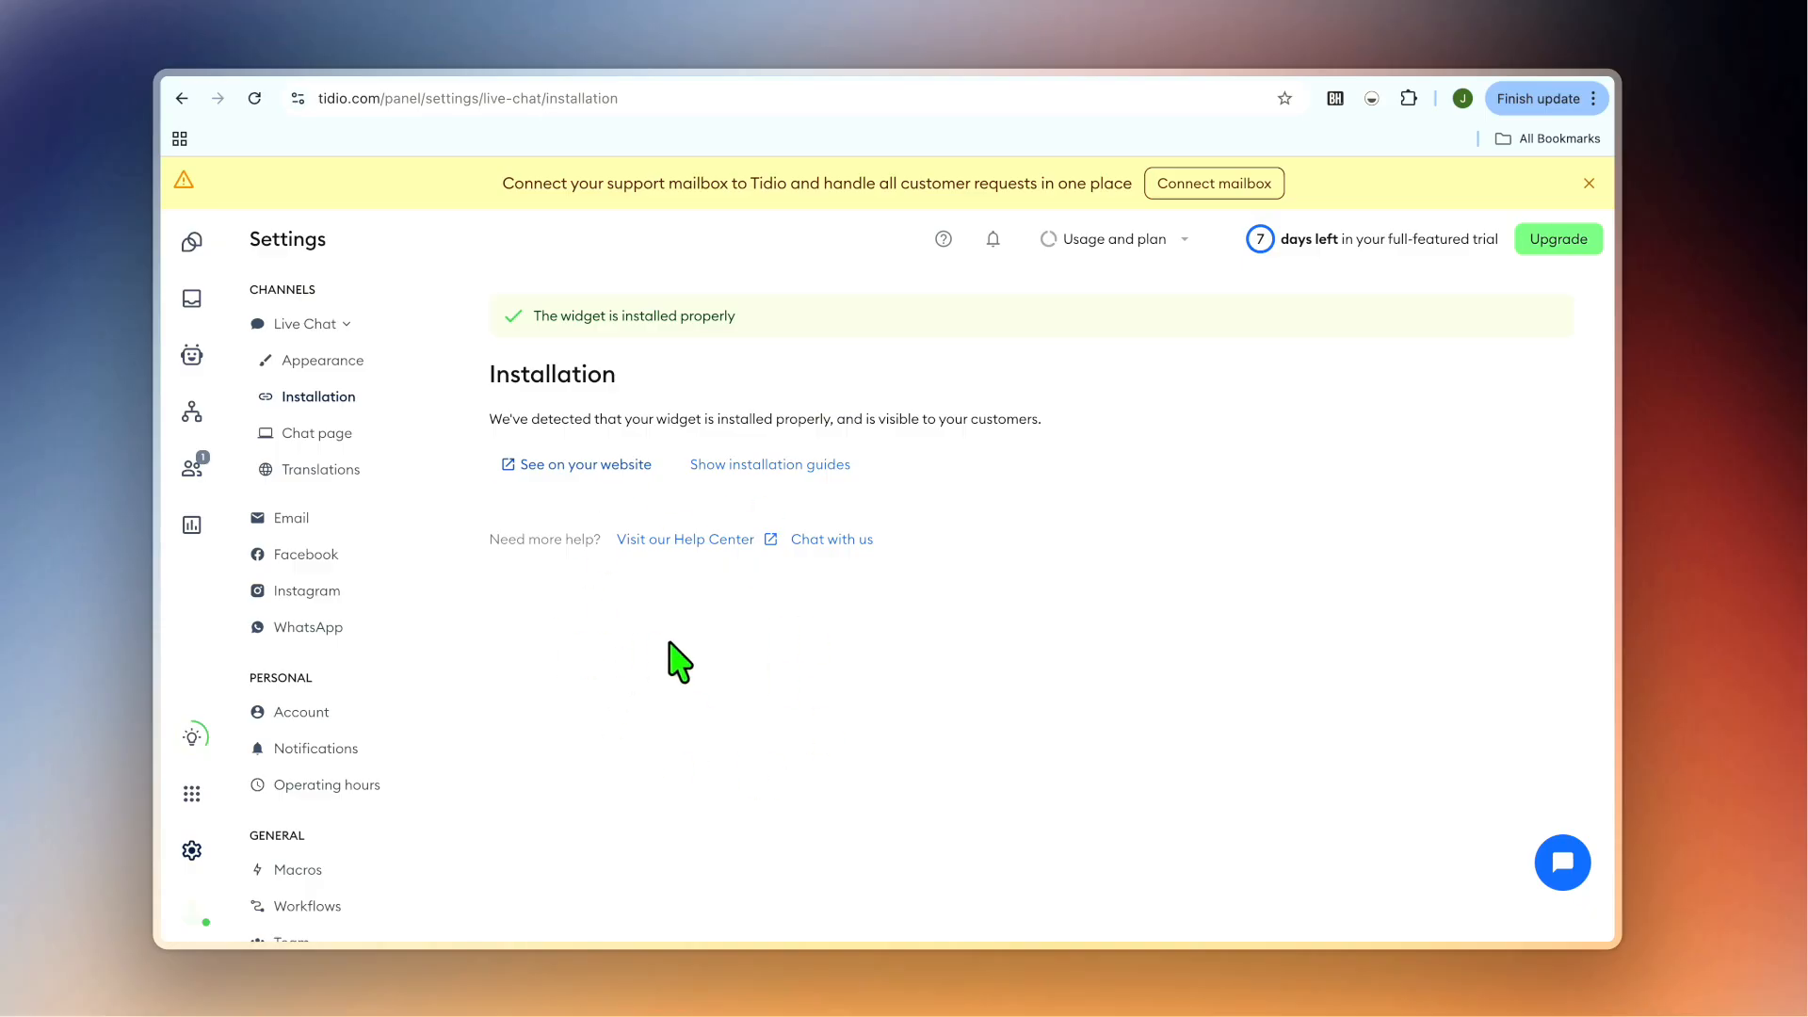
- Set the chat widget's background color to Color 4 in the live chat appearance settings
click(342, 362)
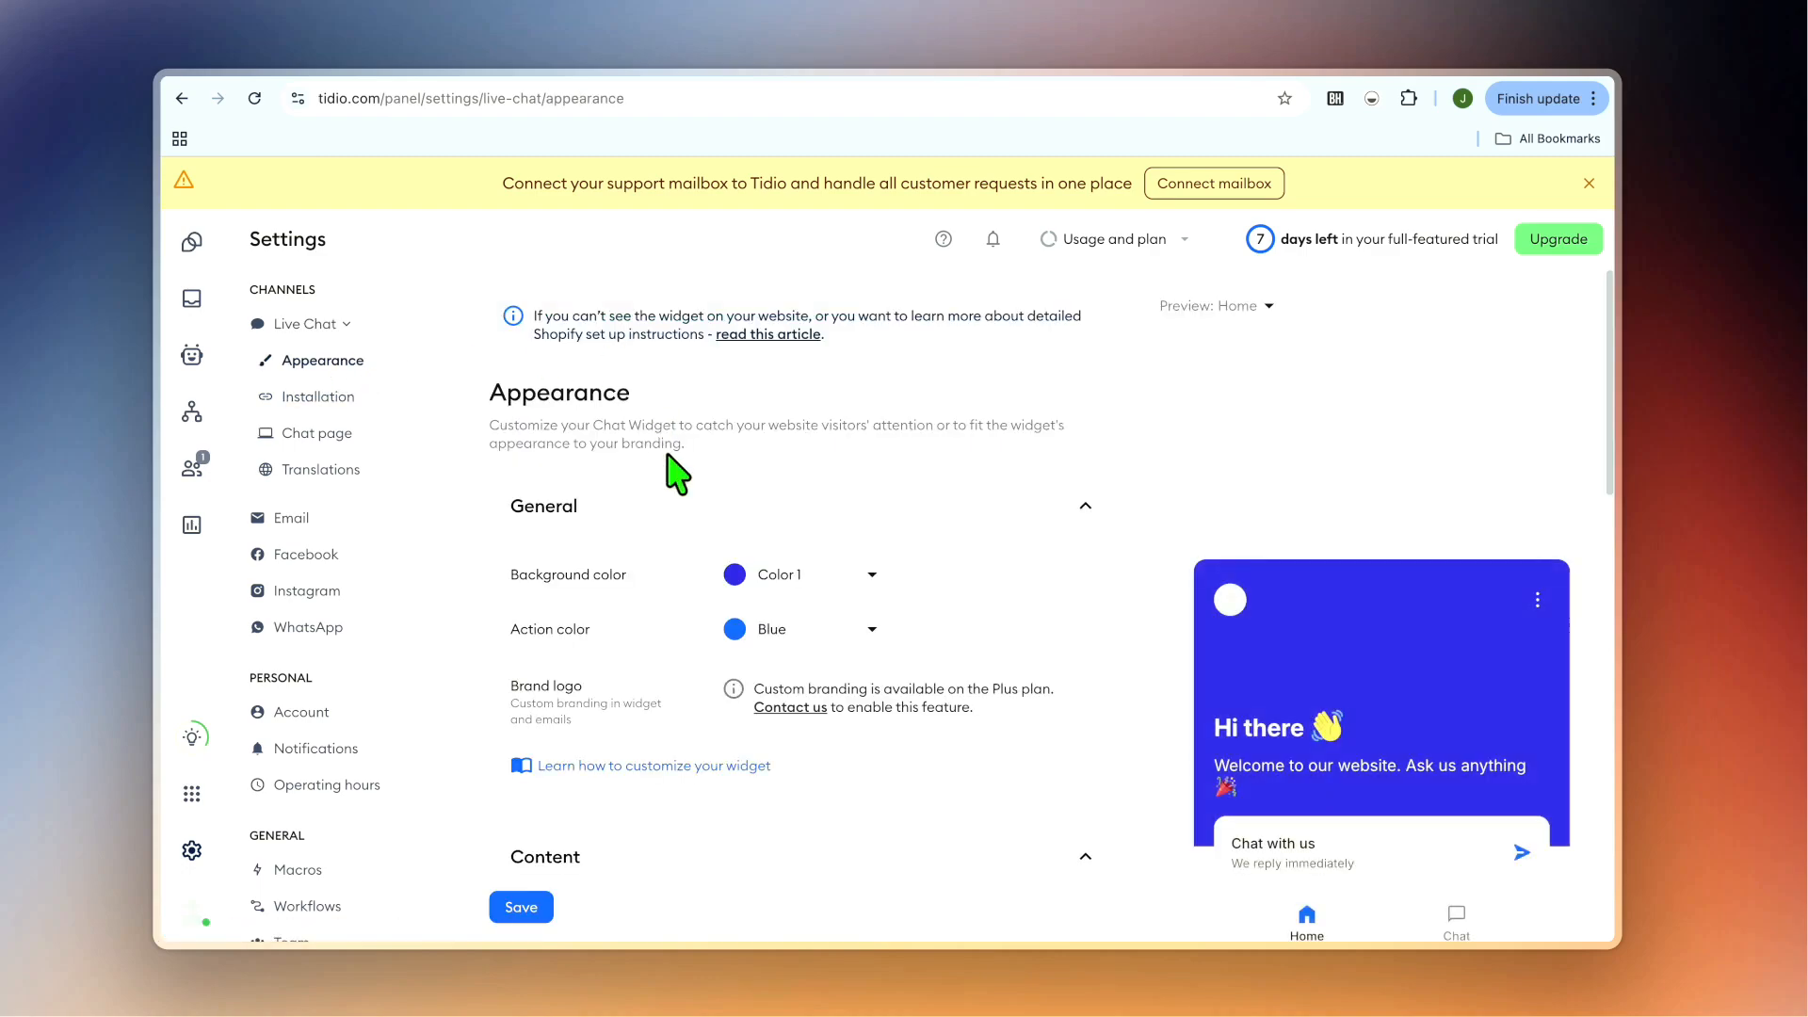
scroll(1213, 735, down, 1)
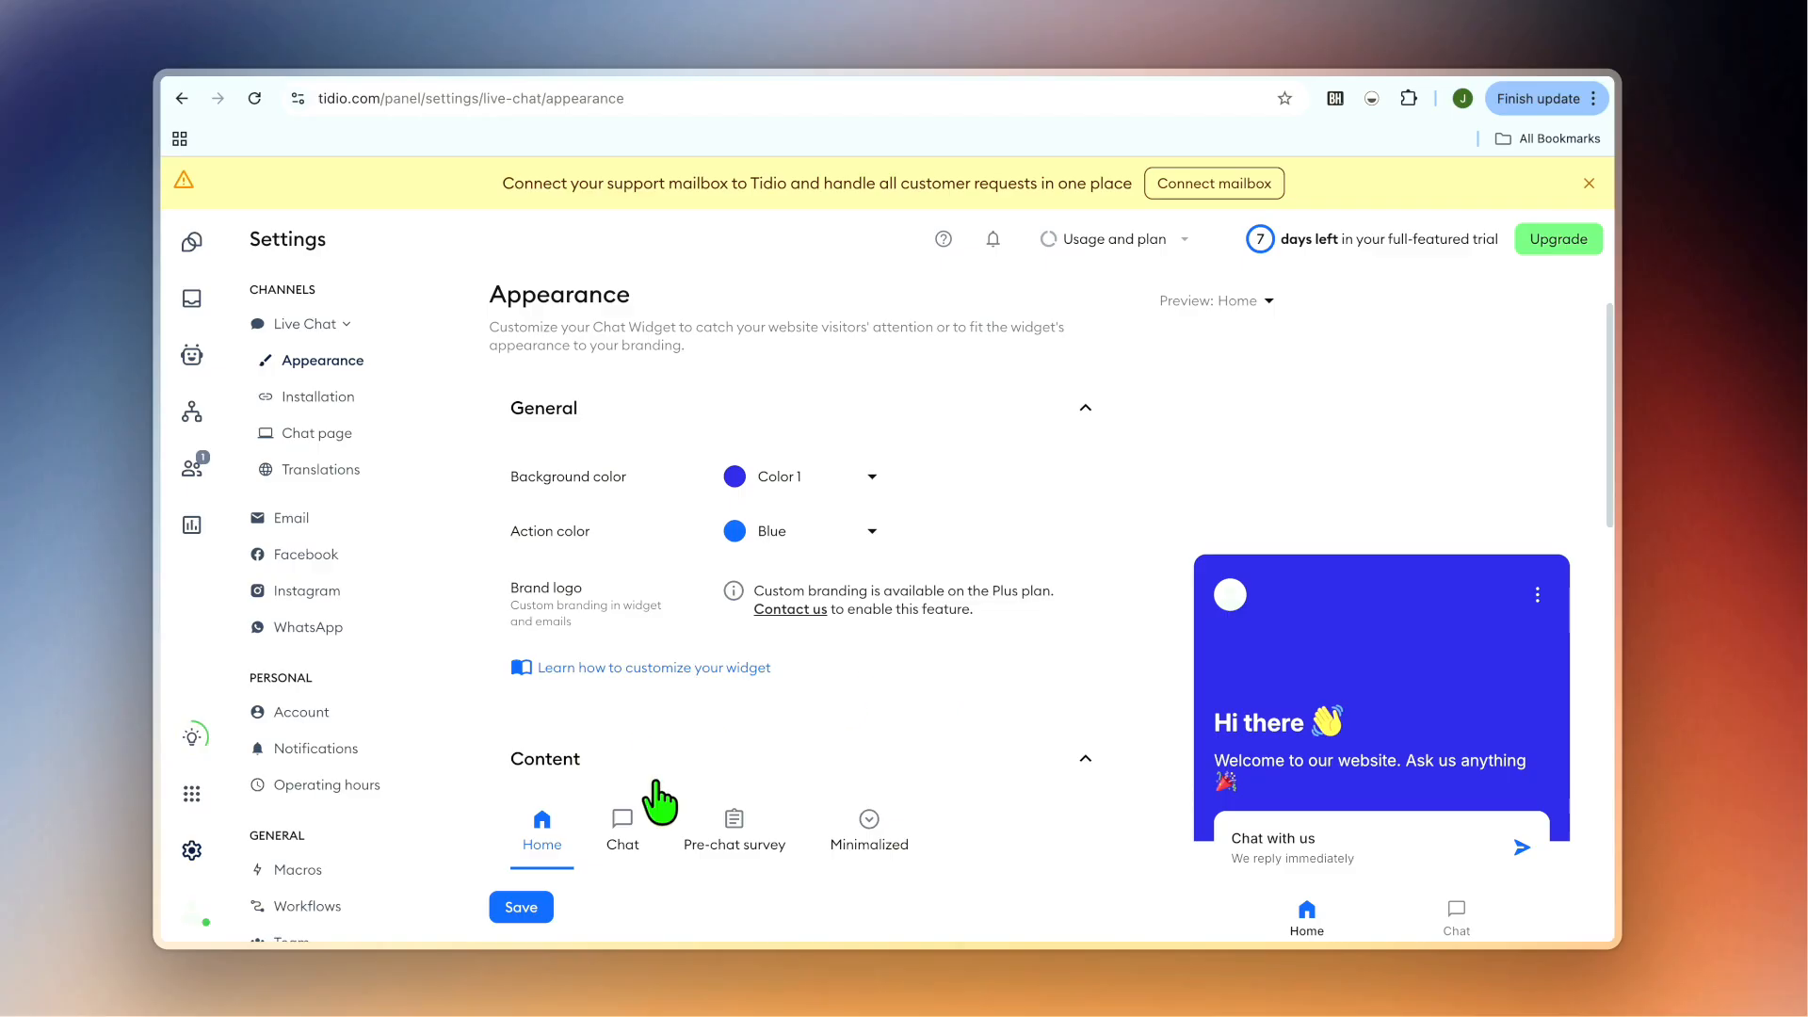
click(828, 469)
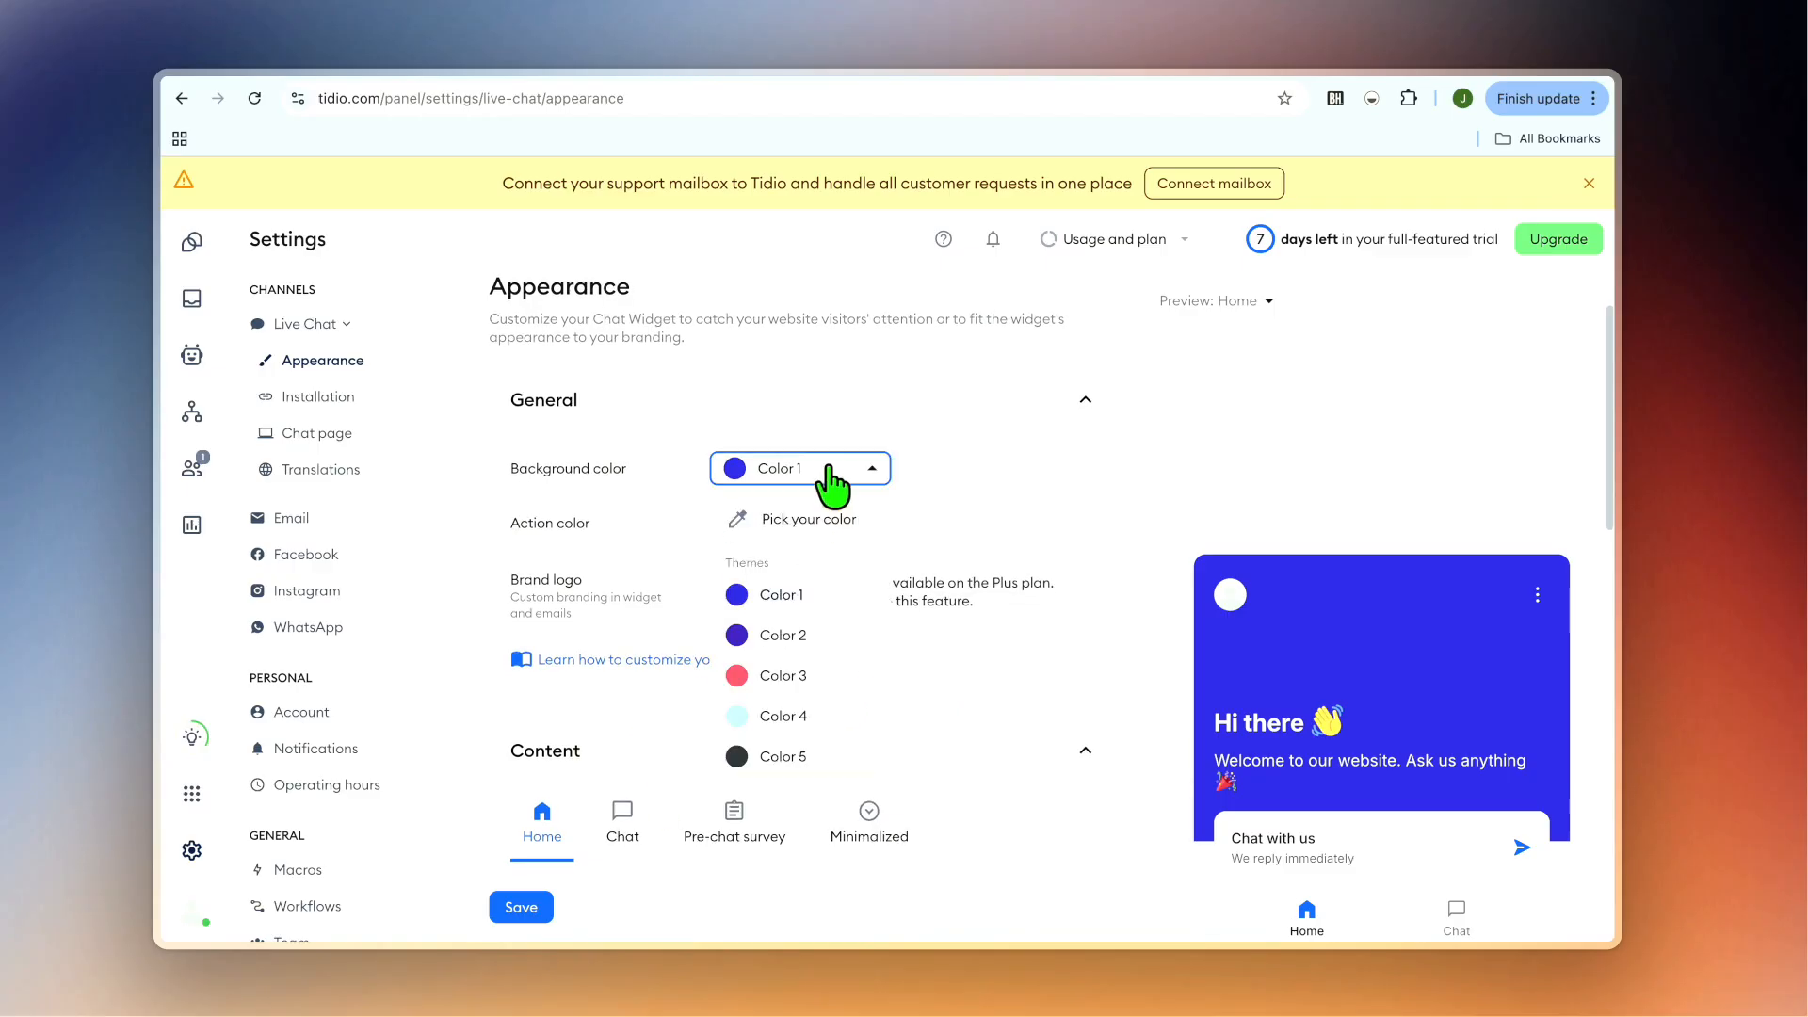
click(801, 718)
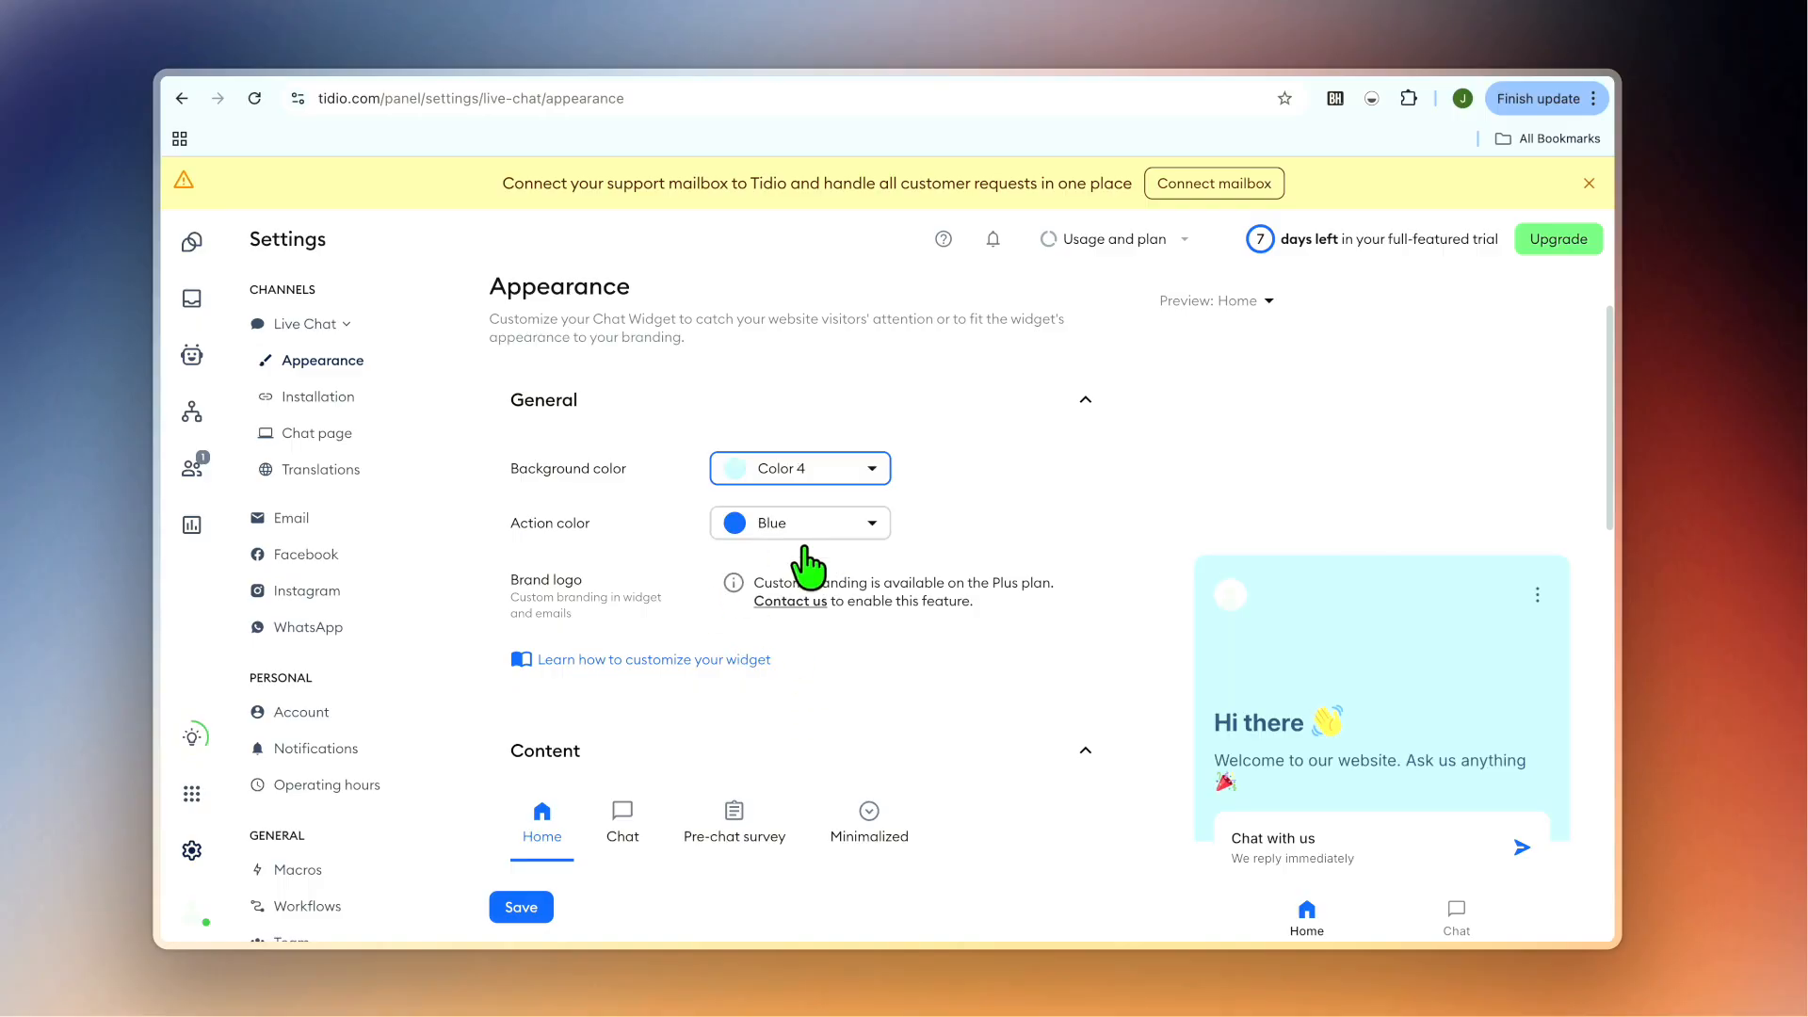
- Review the widget's content settings for Home, Chat, Pre-chat survey and Minimalized, including the welcome text and conversation starters
scroll(734, 659, down, 4)
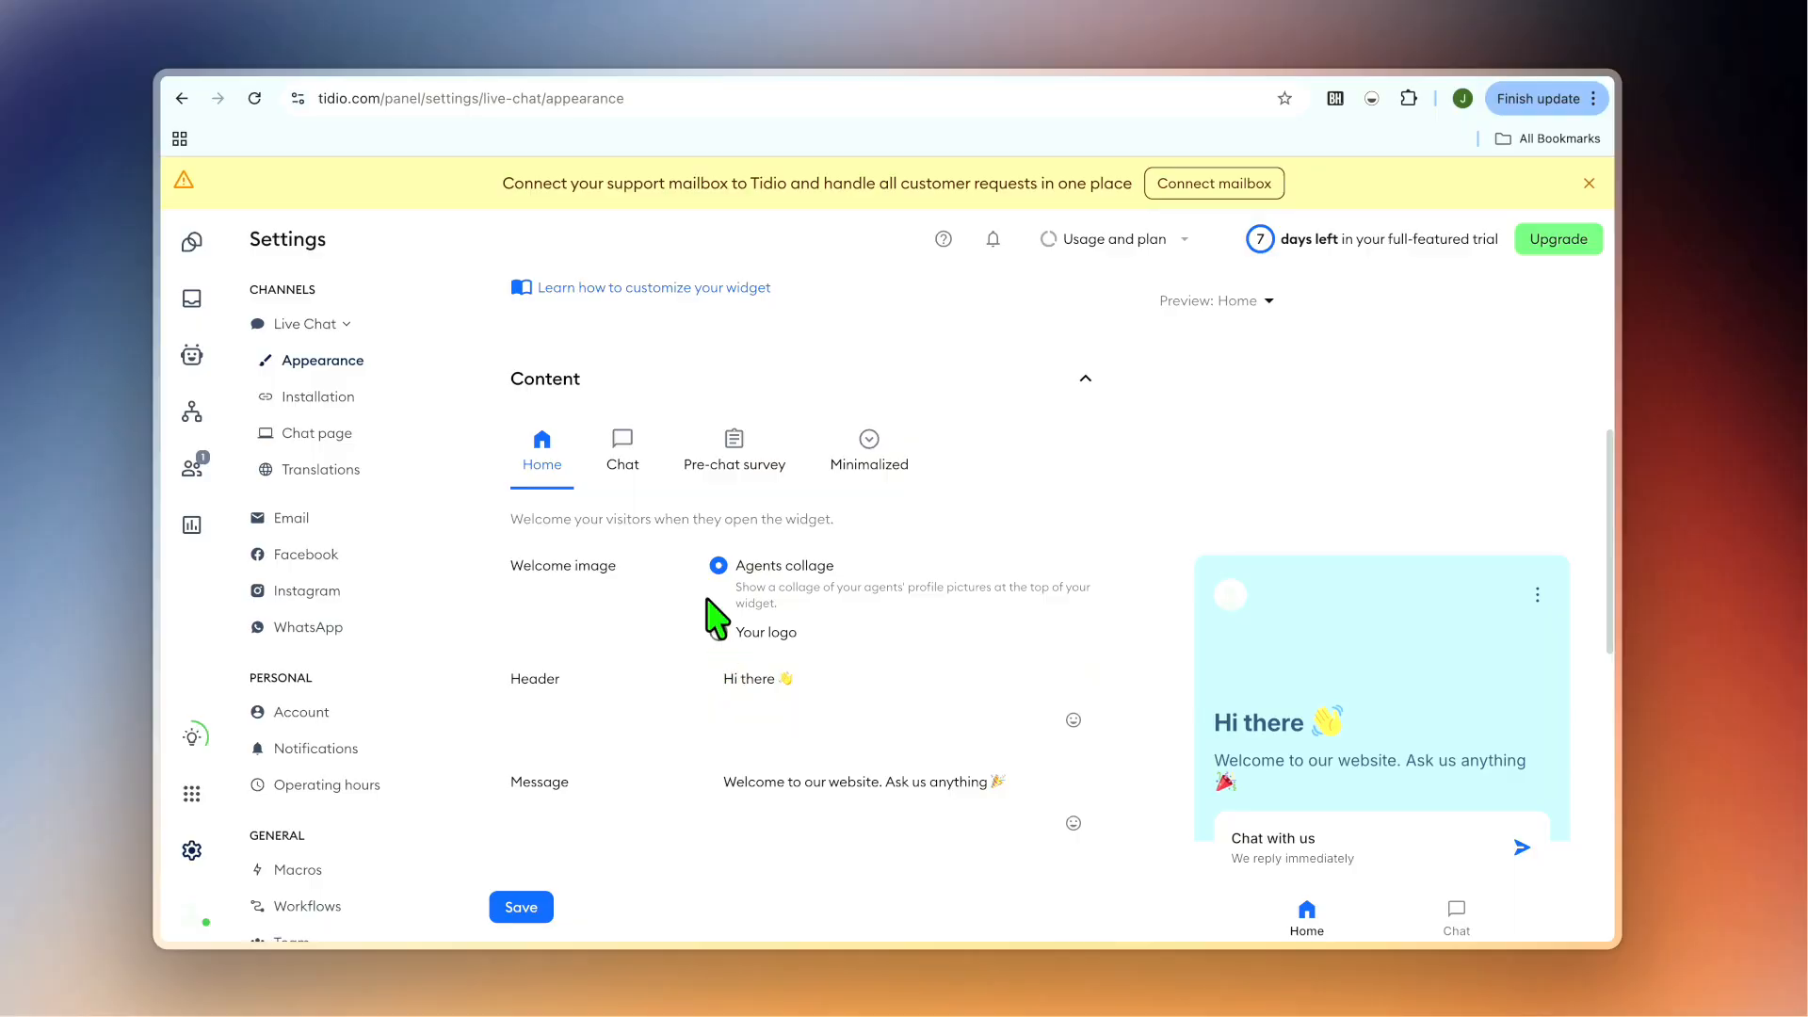
scroll(872, 665, down, 1)
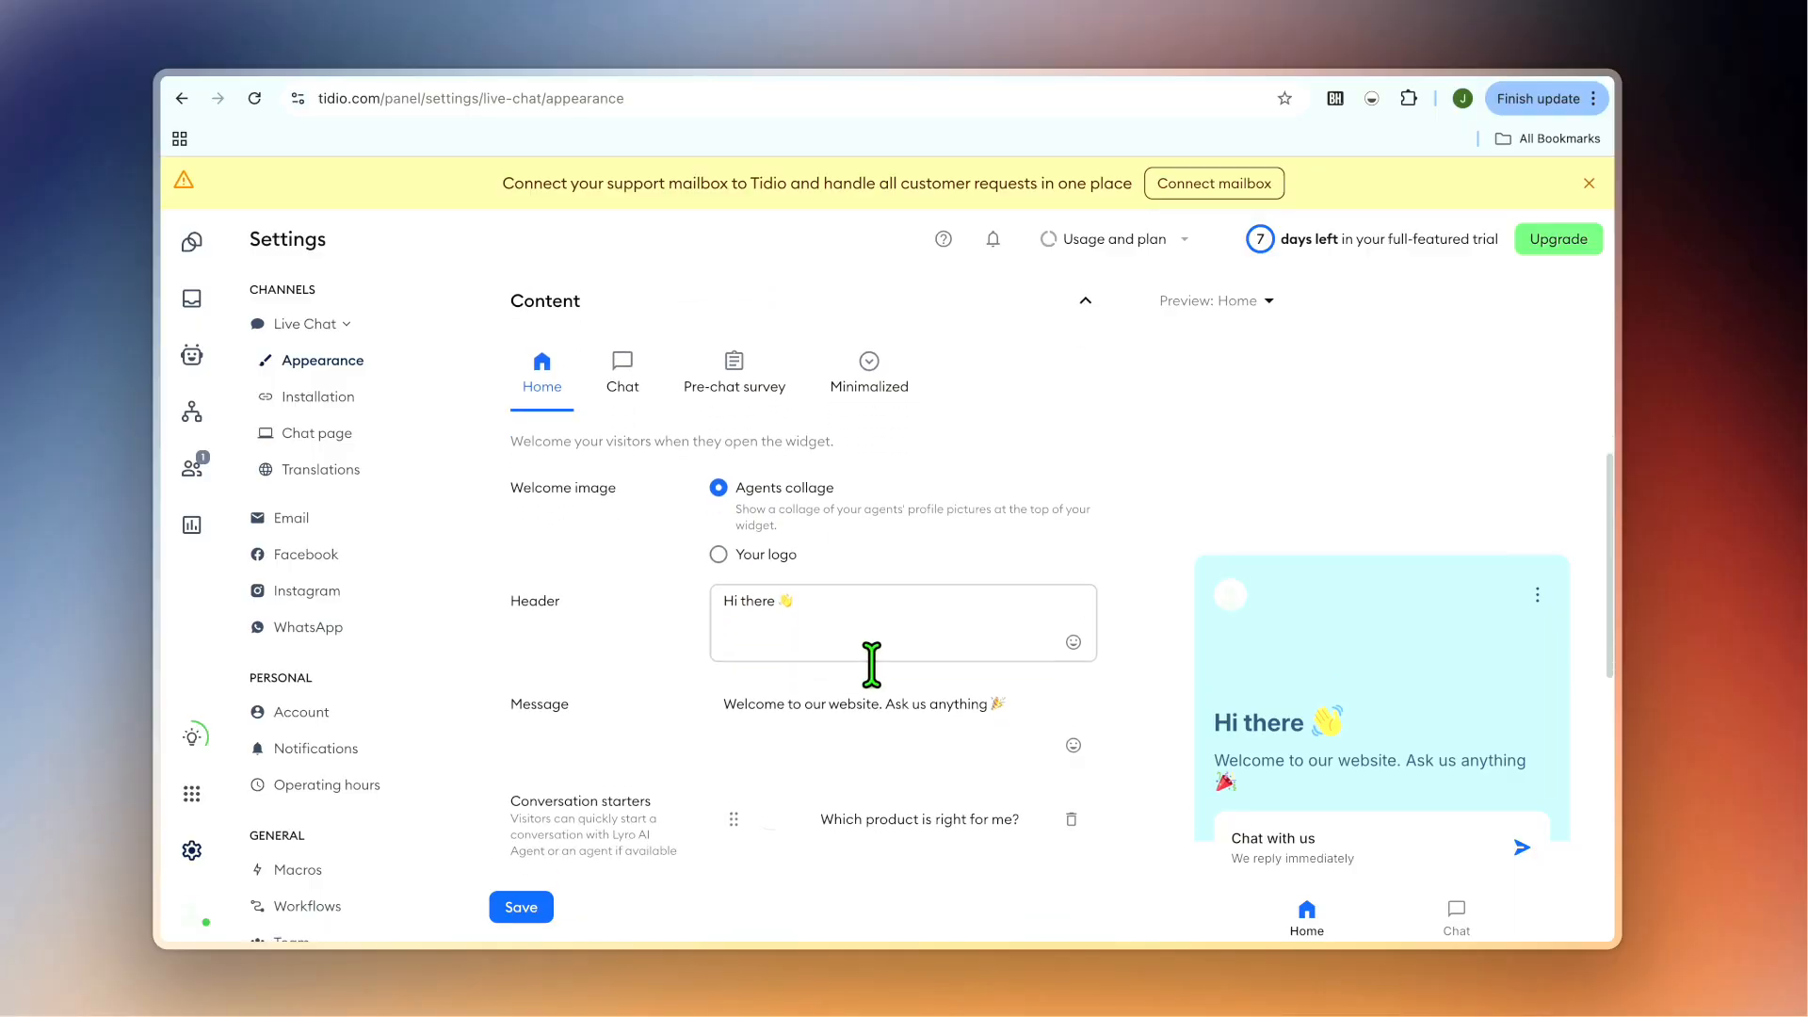
scroll(872, 665, down, 2)
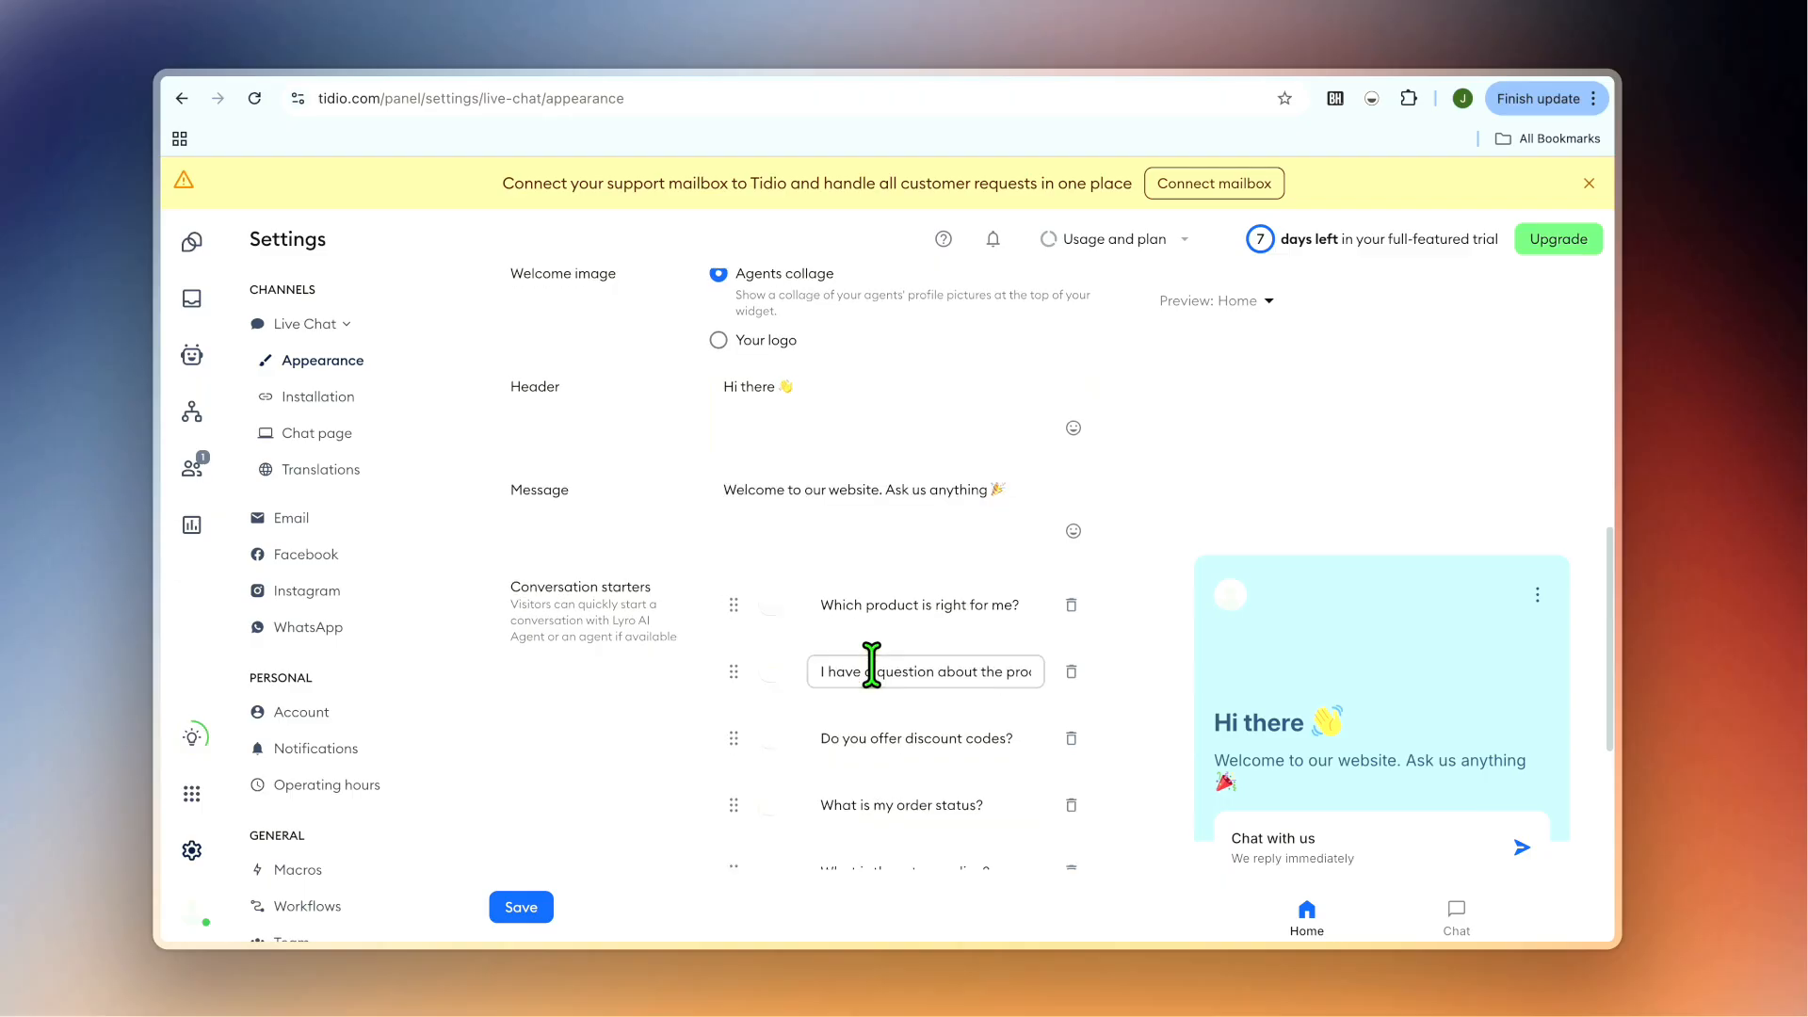
scroll(872, 665, down, 2)
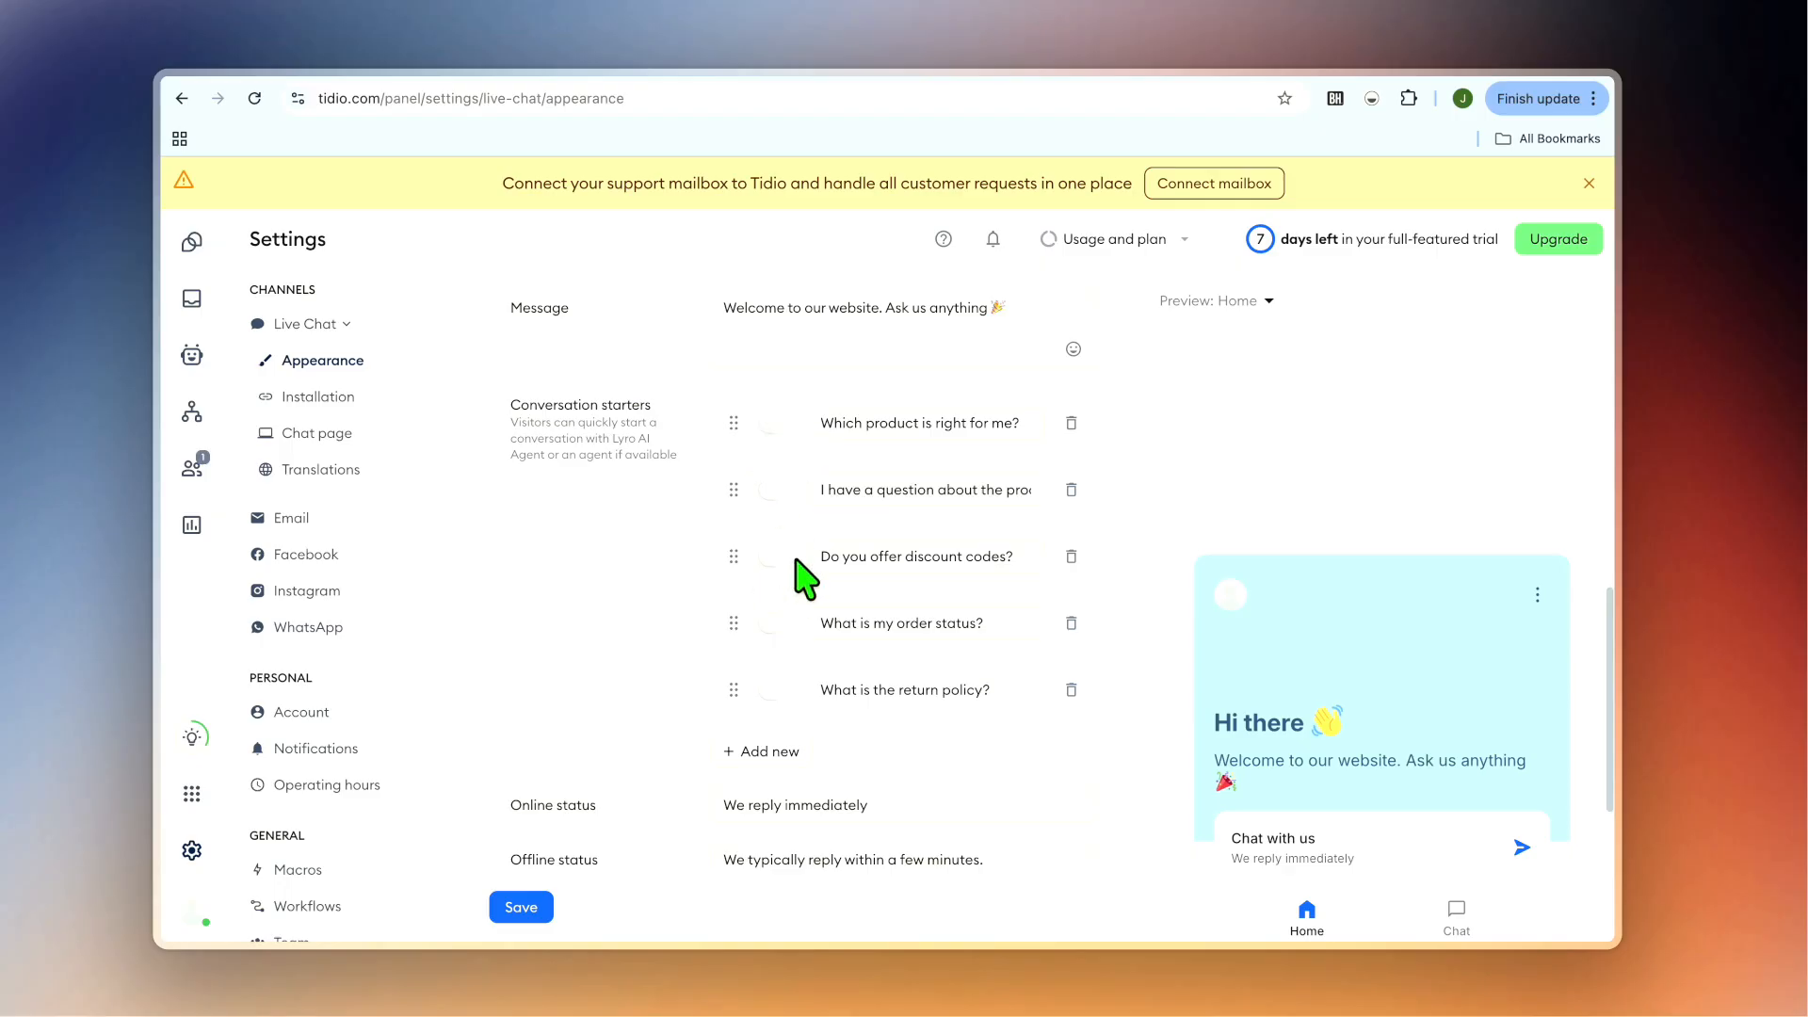
scroll(941, 664, down, 4)
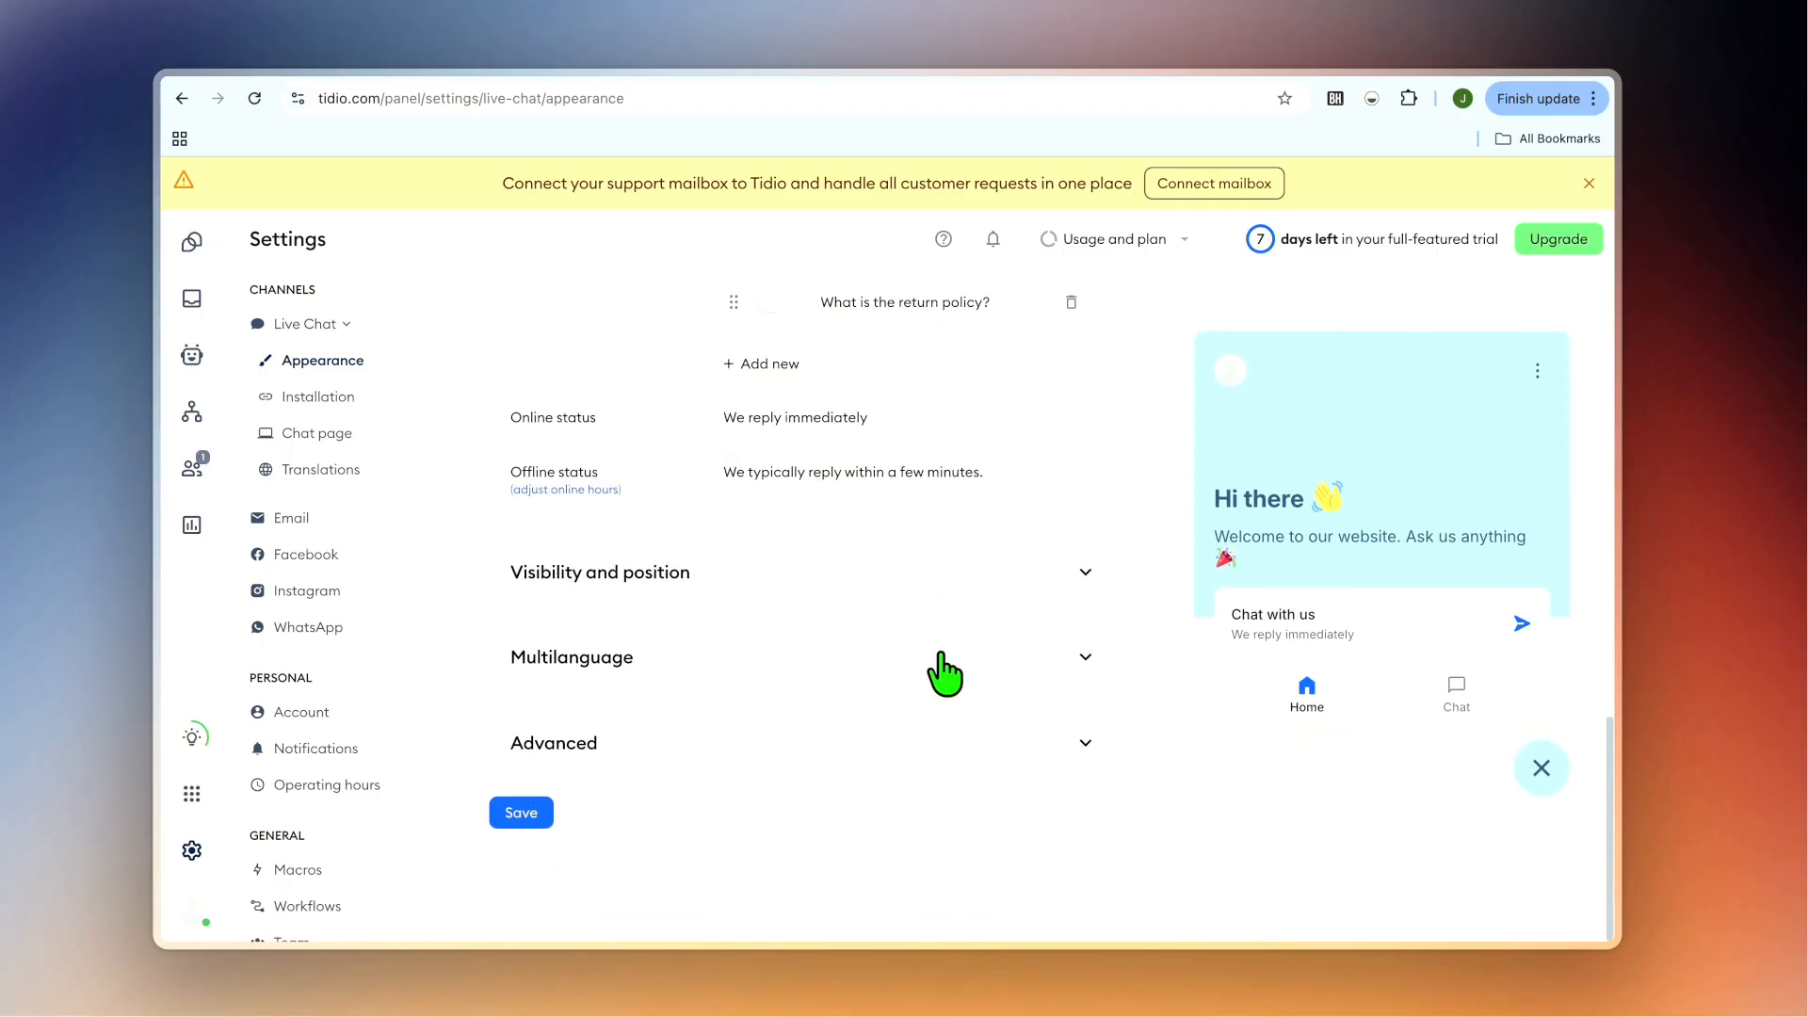
scroll(945, 673, up, 10)
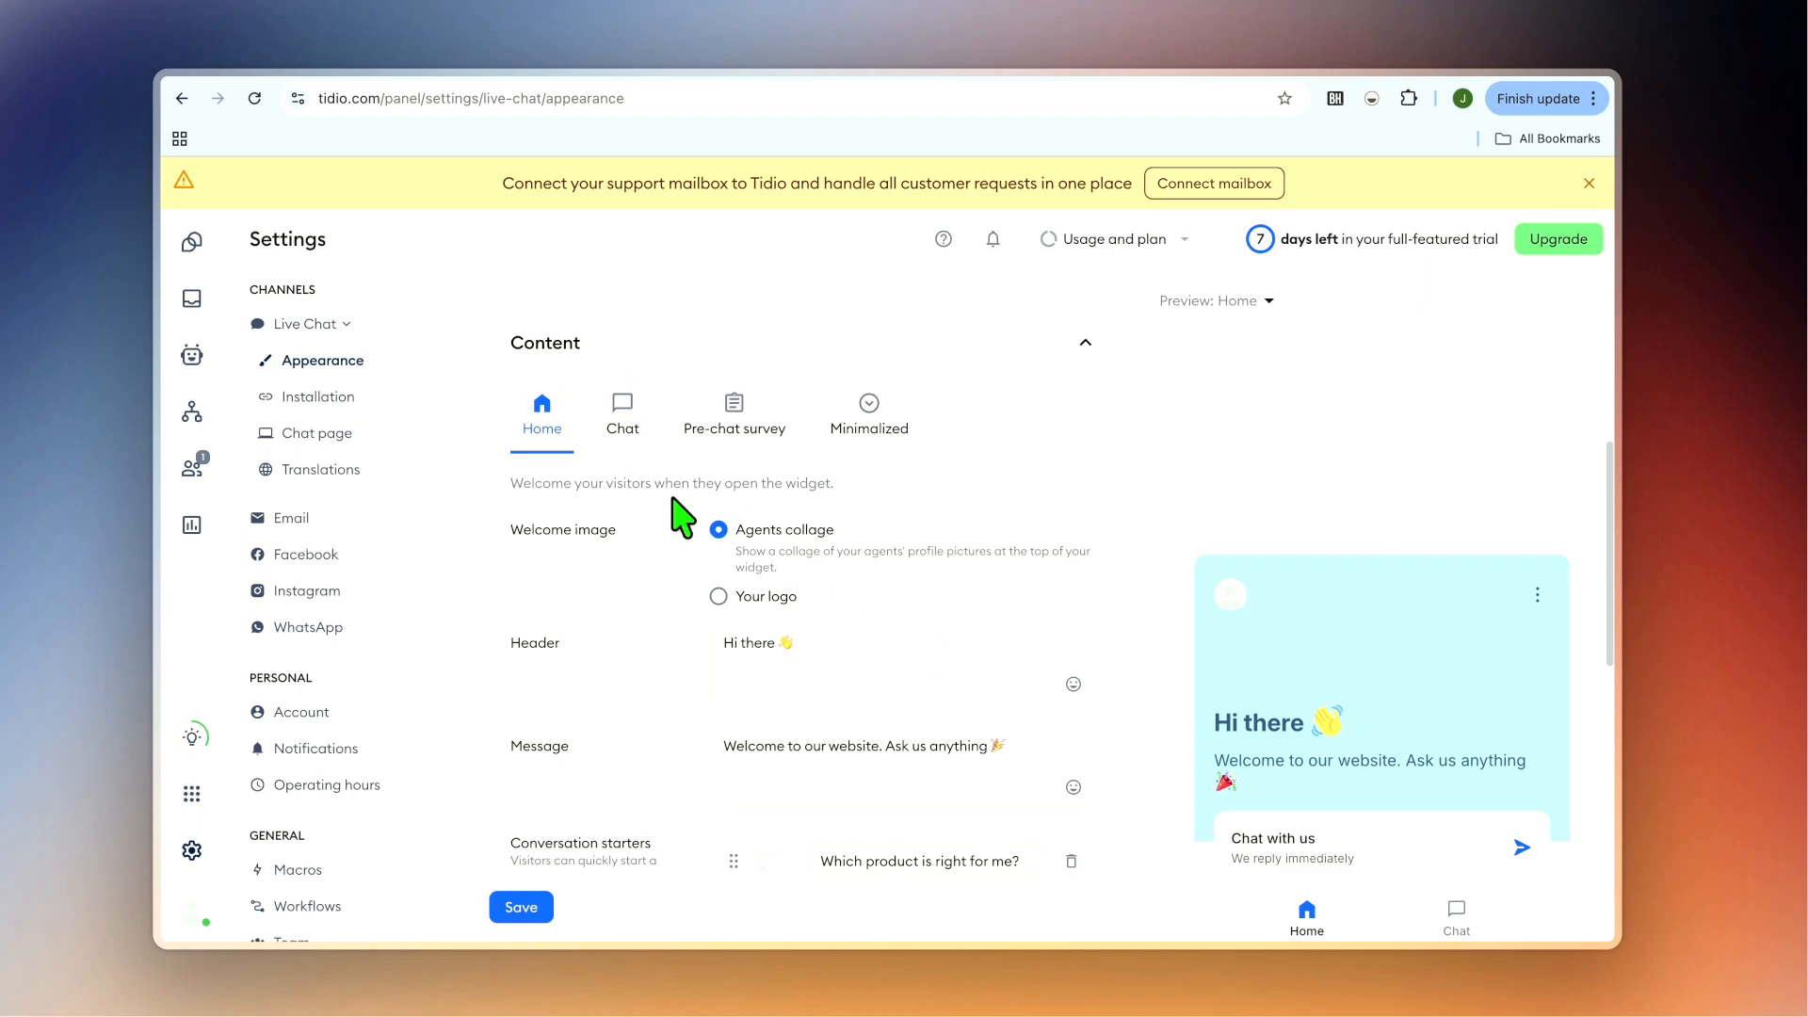
click(619, 422)
click(732, 419)
click(888, 440)
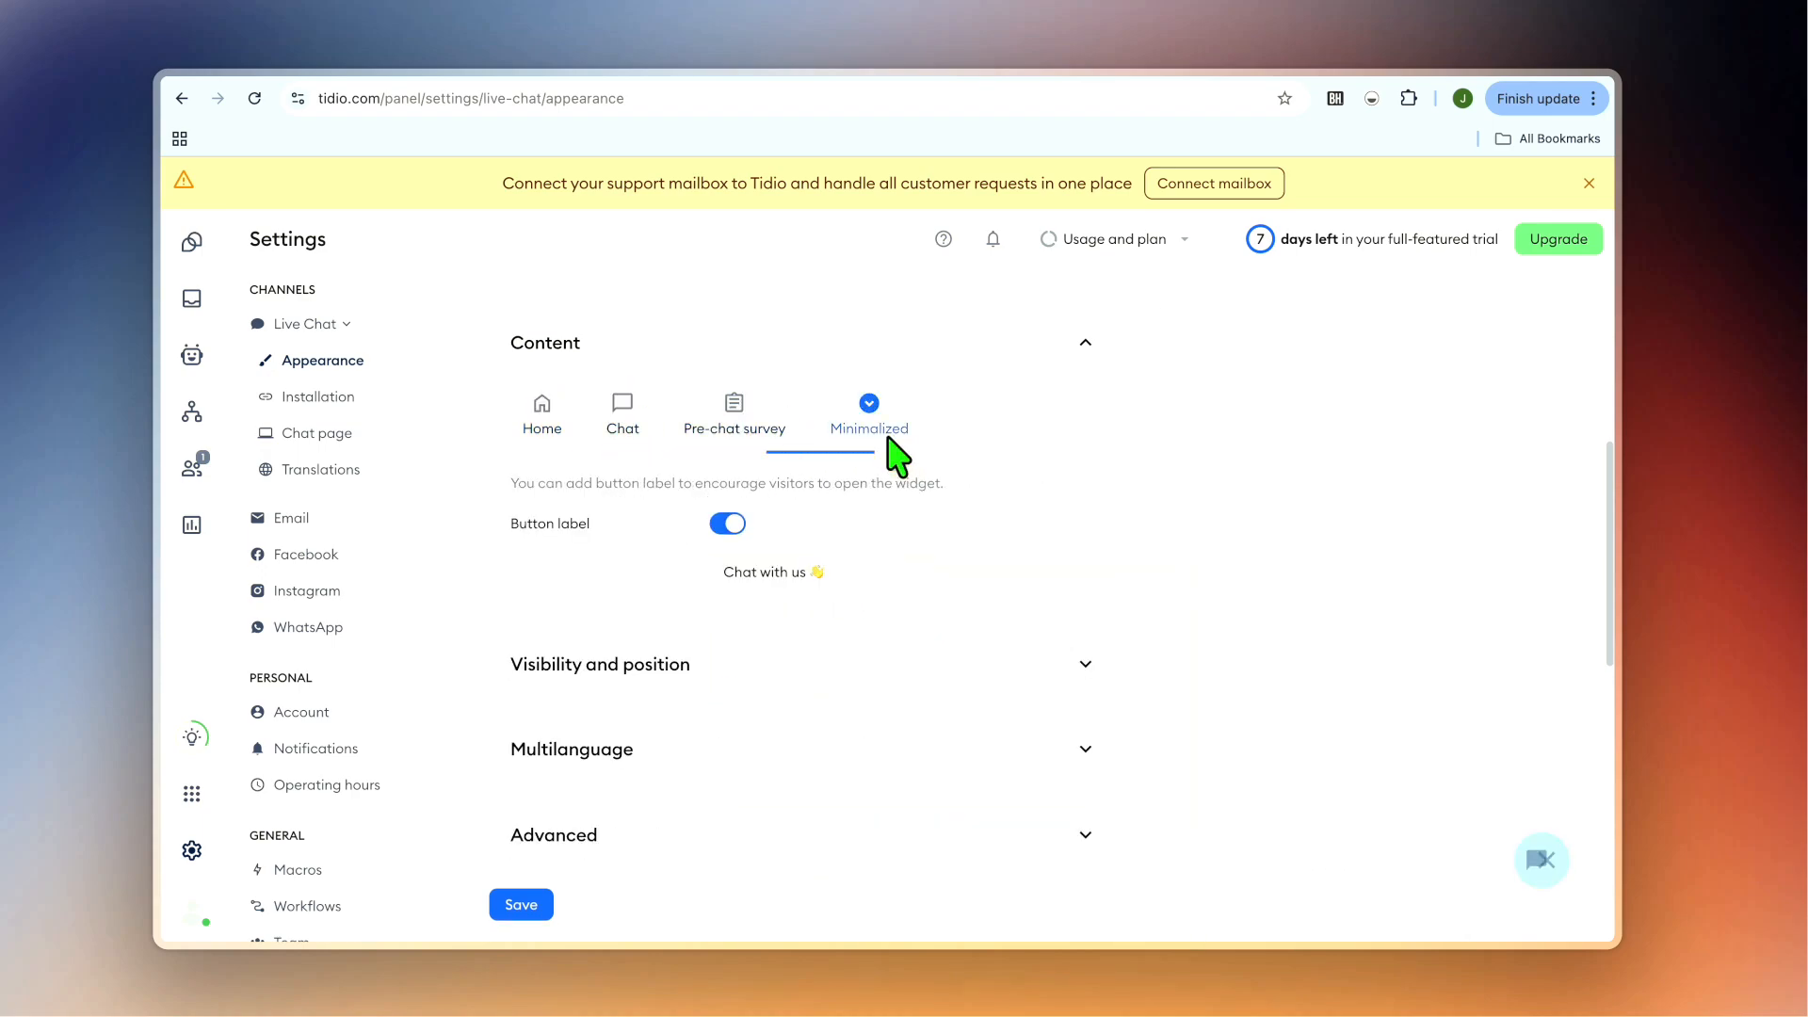
click(544, 416)
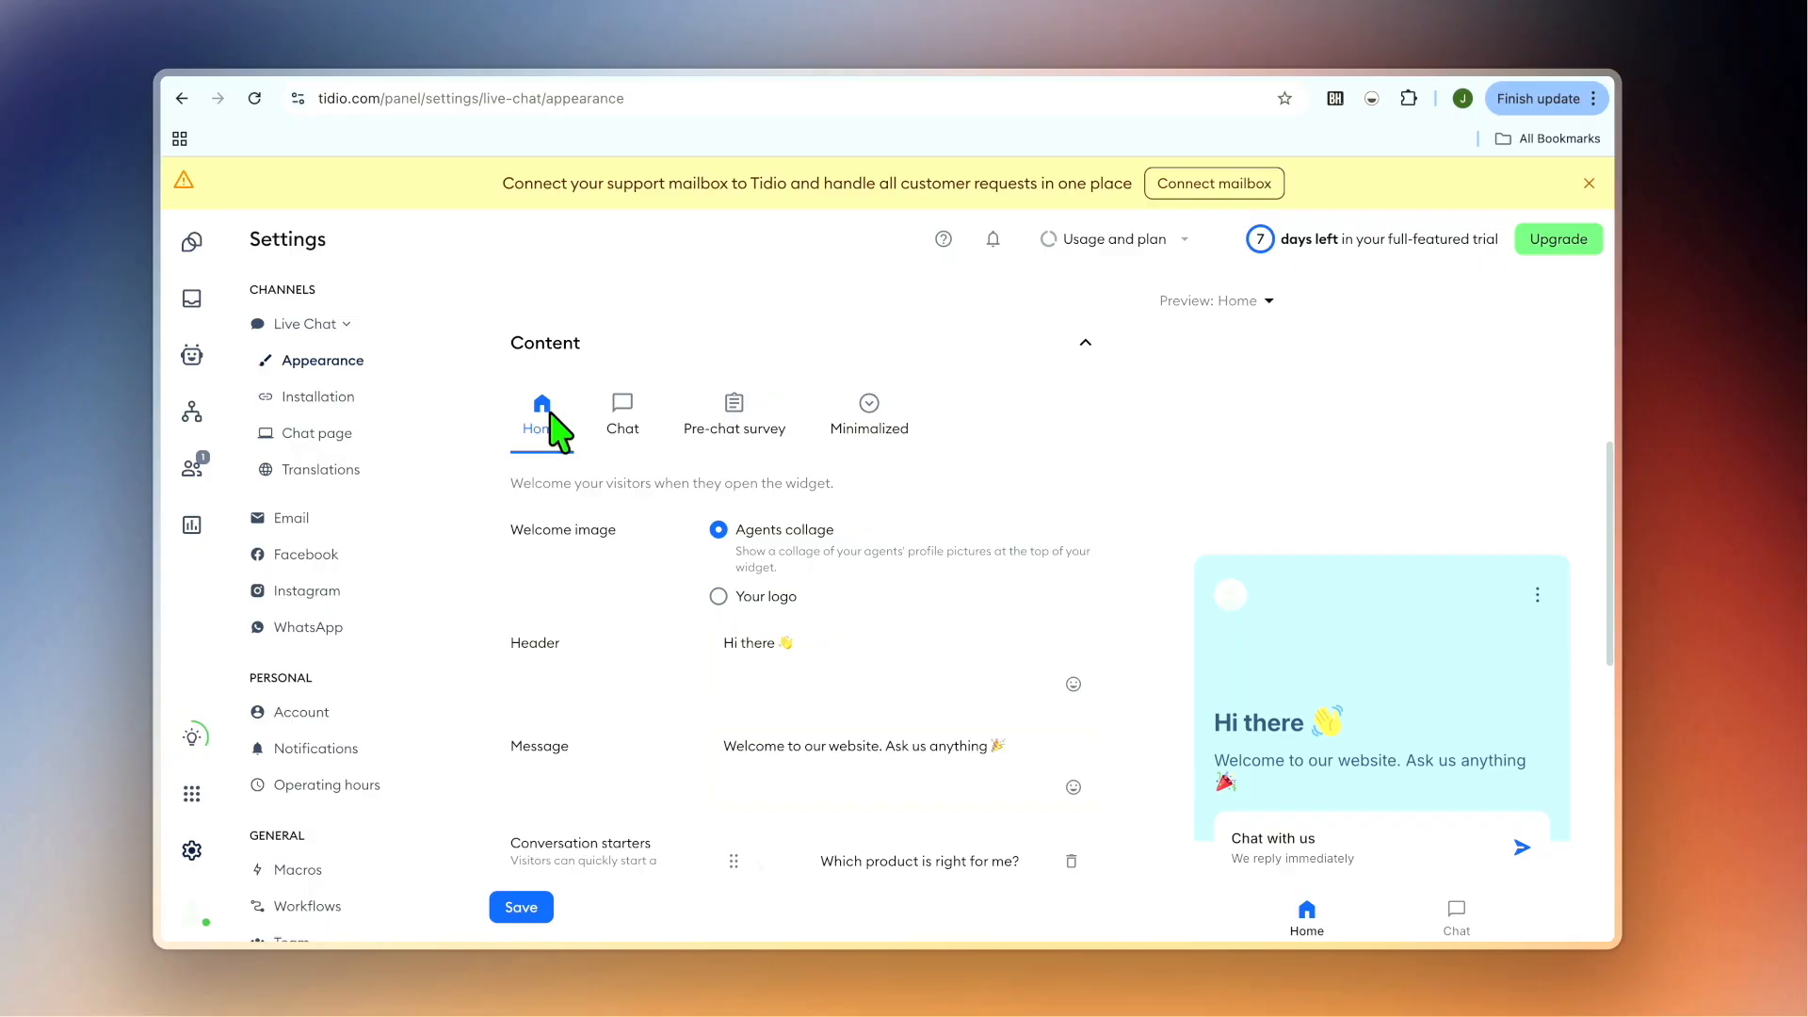
- Sync the Shopify product catalog with the Lyro AI Agent
click(194, 358)
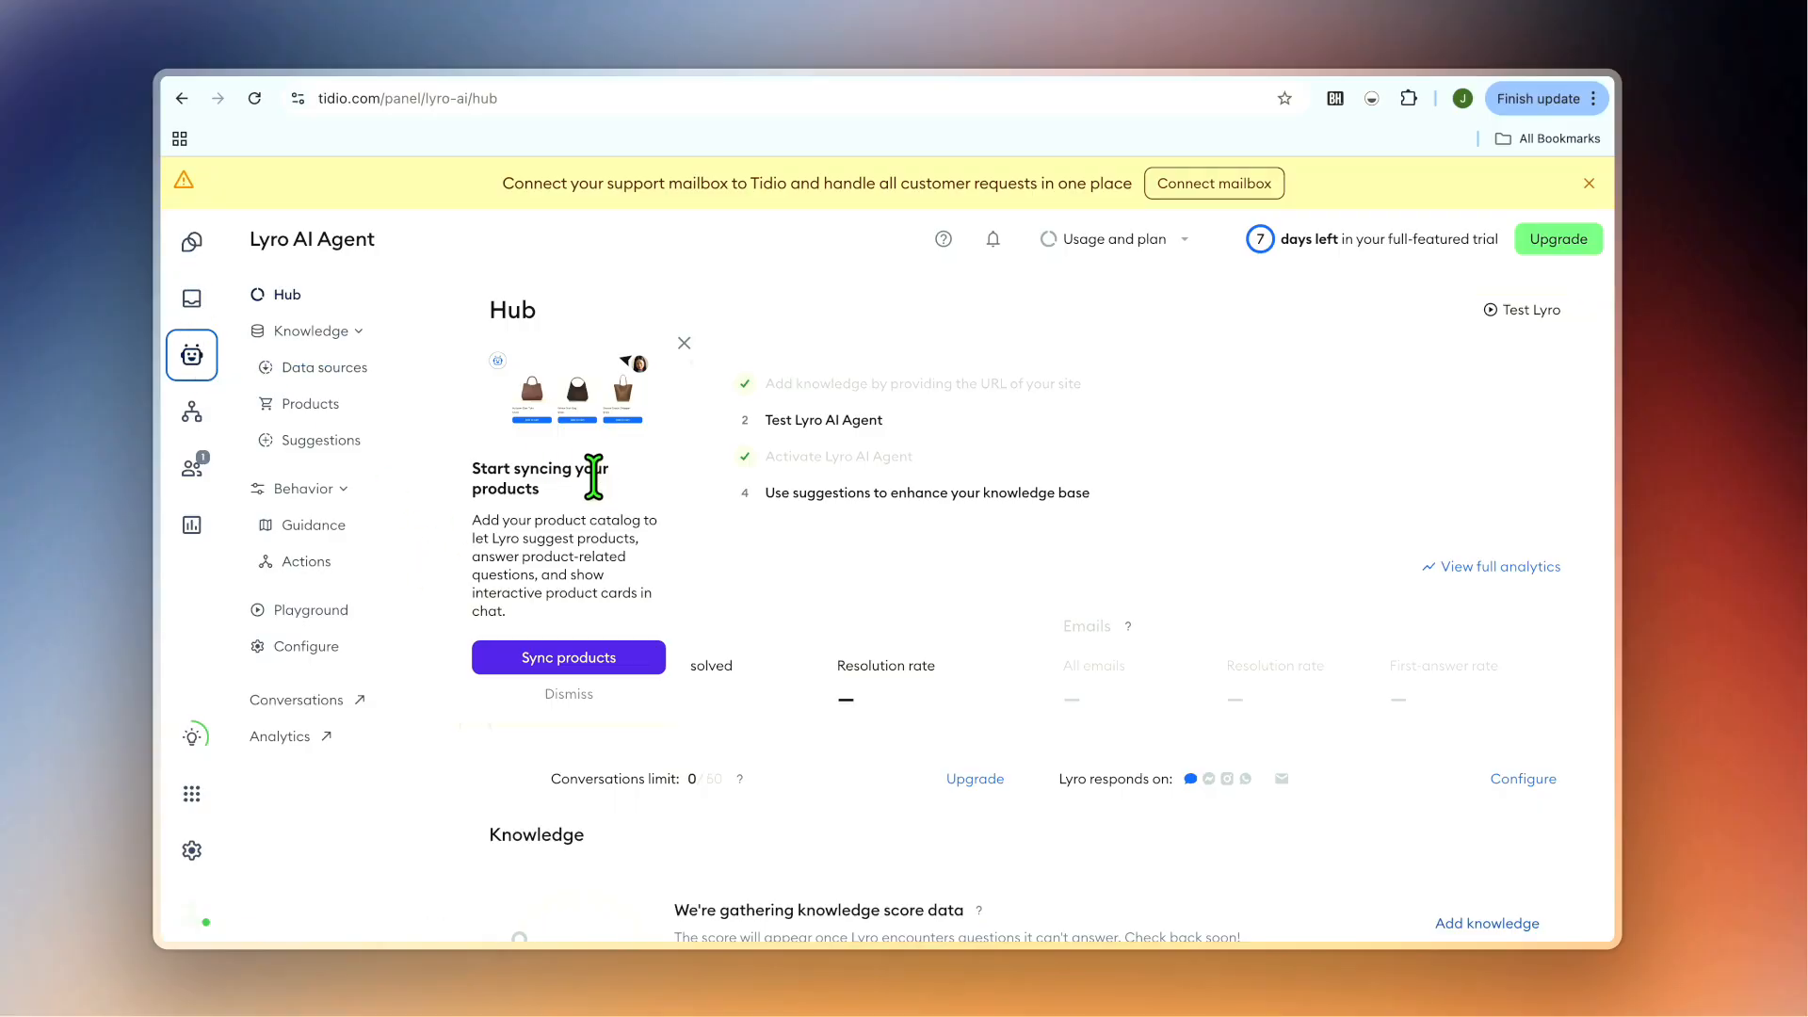
click(610, 663)
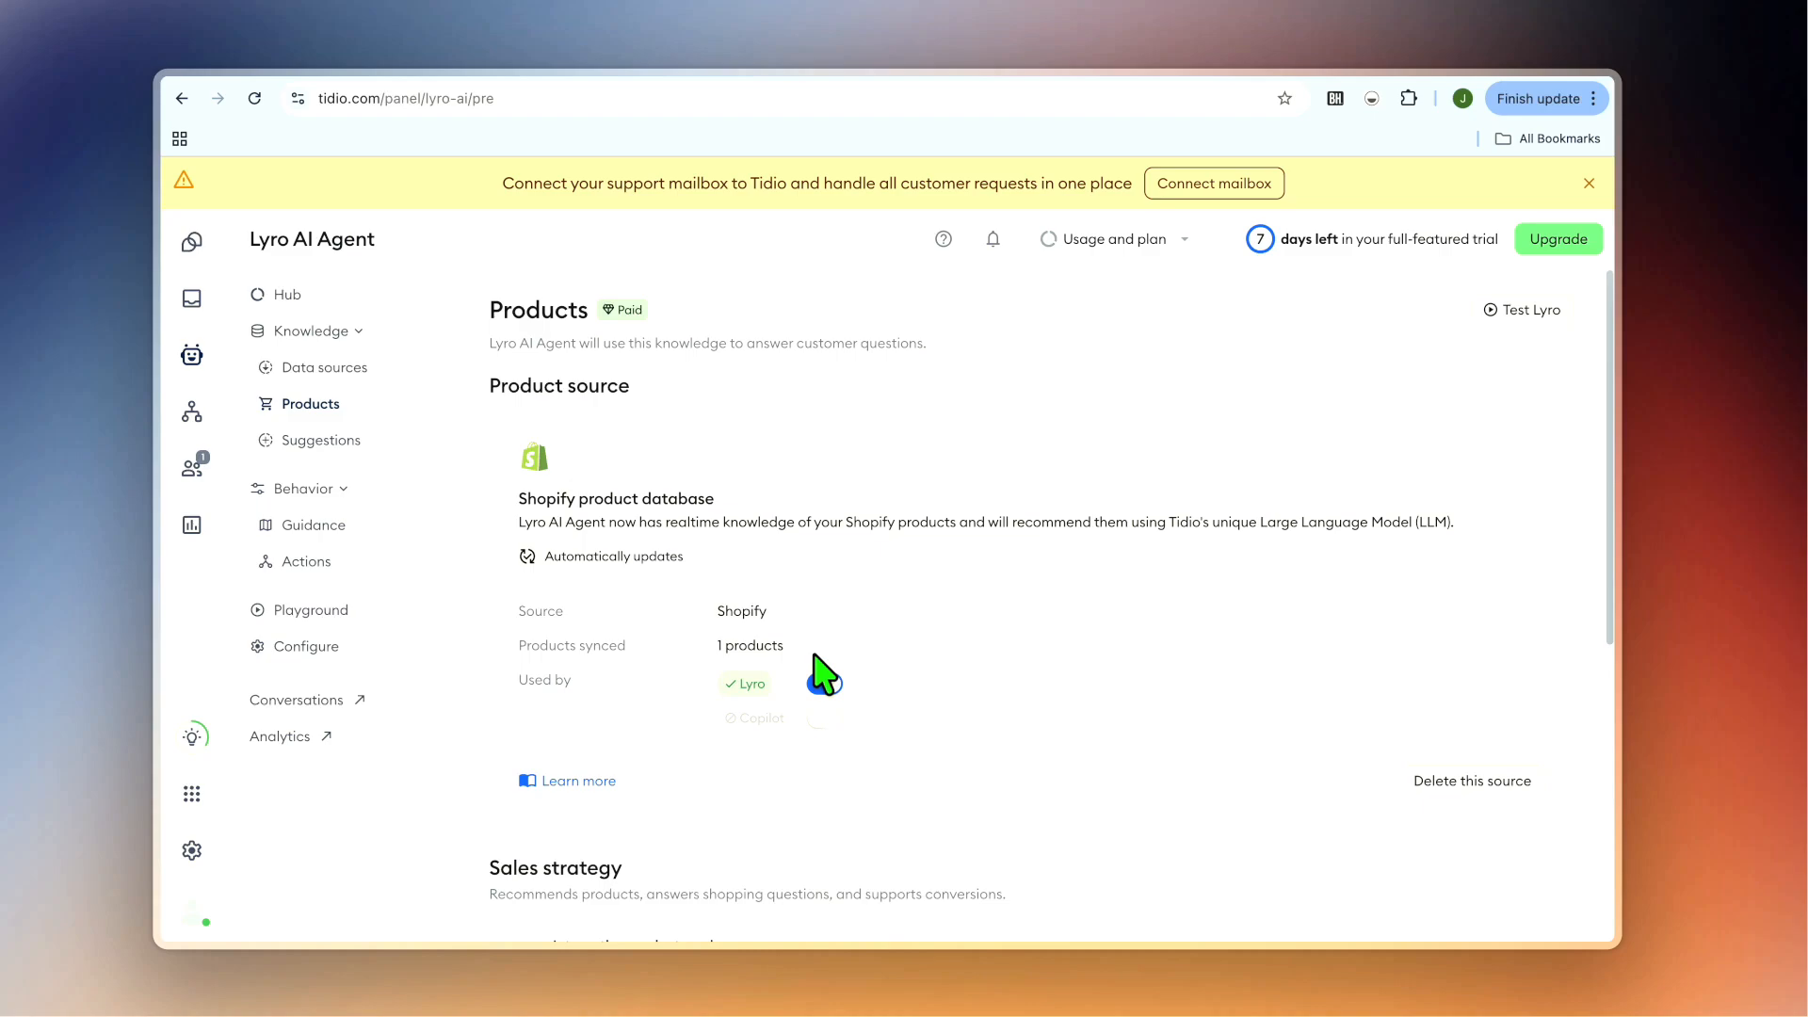
- Add the PDF Soap_Ecommerce_AI_Chatbot_Knowledge_Base.pdf from Downloads to Lyro's data sources
click(330, 376)
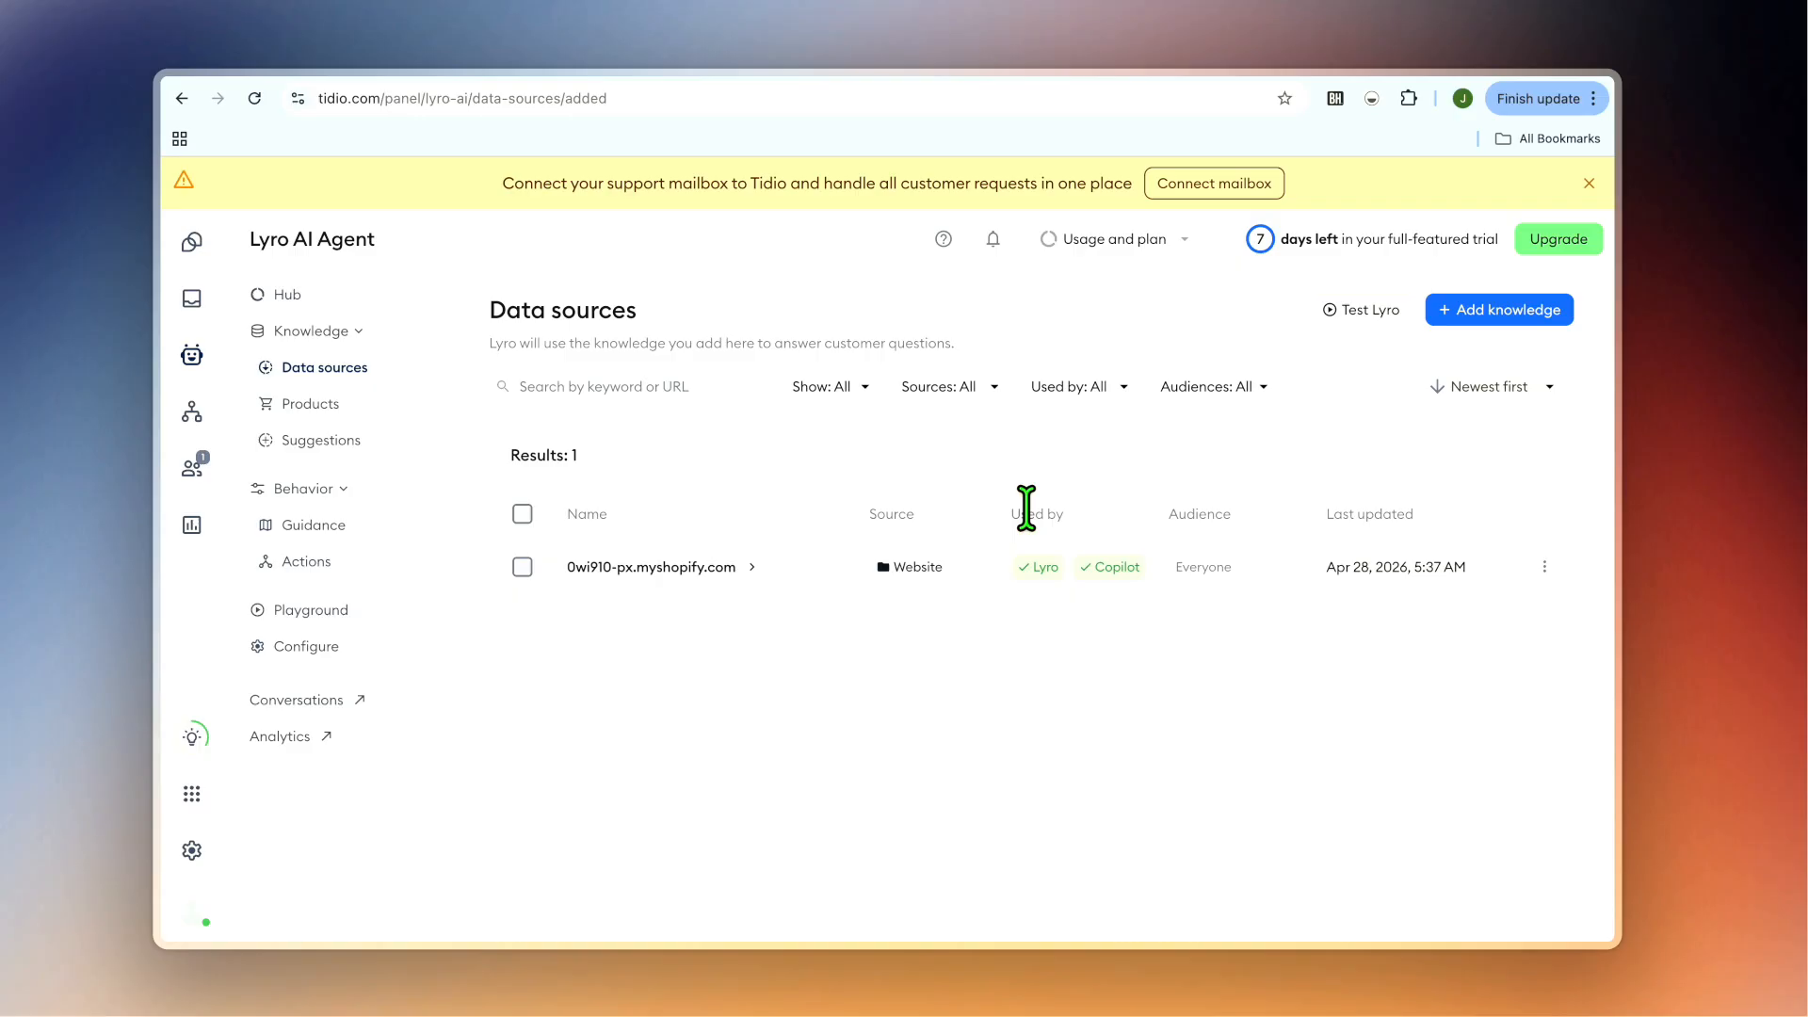
click(1504, 319)
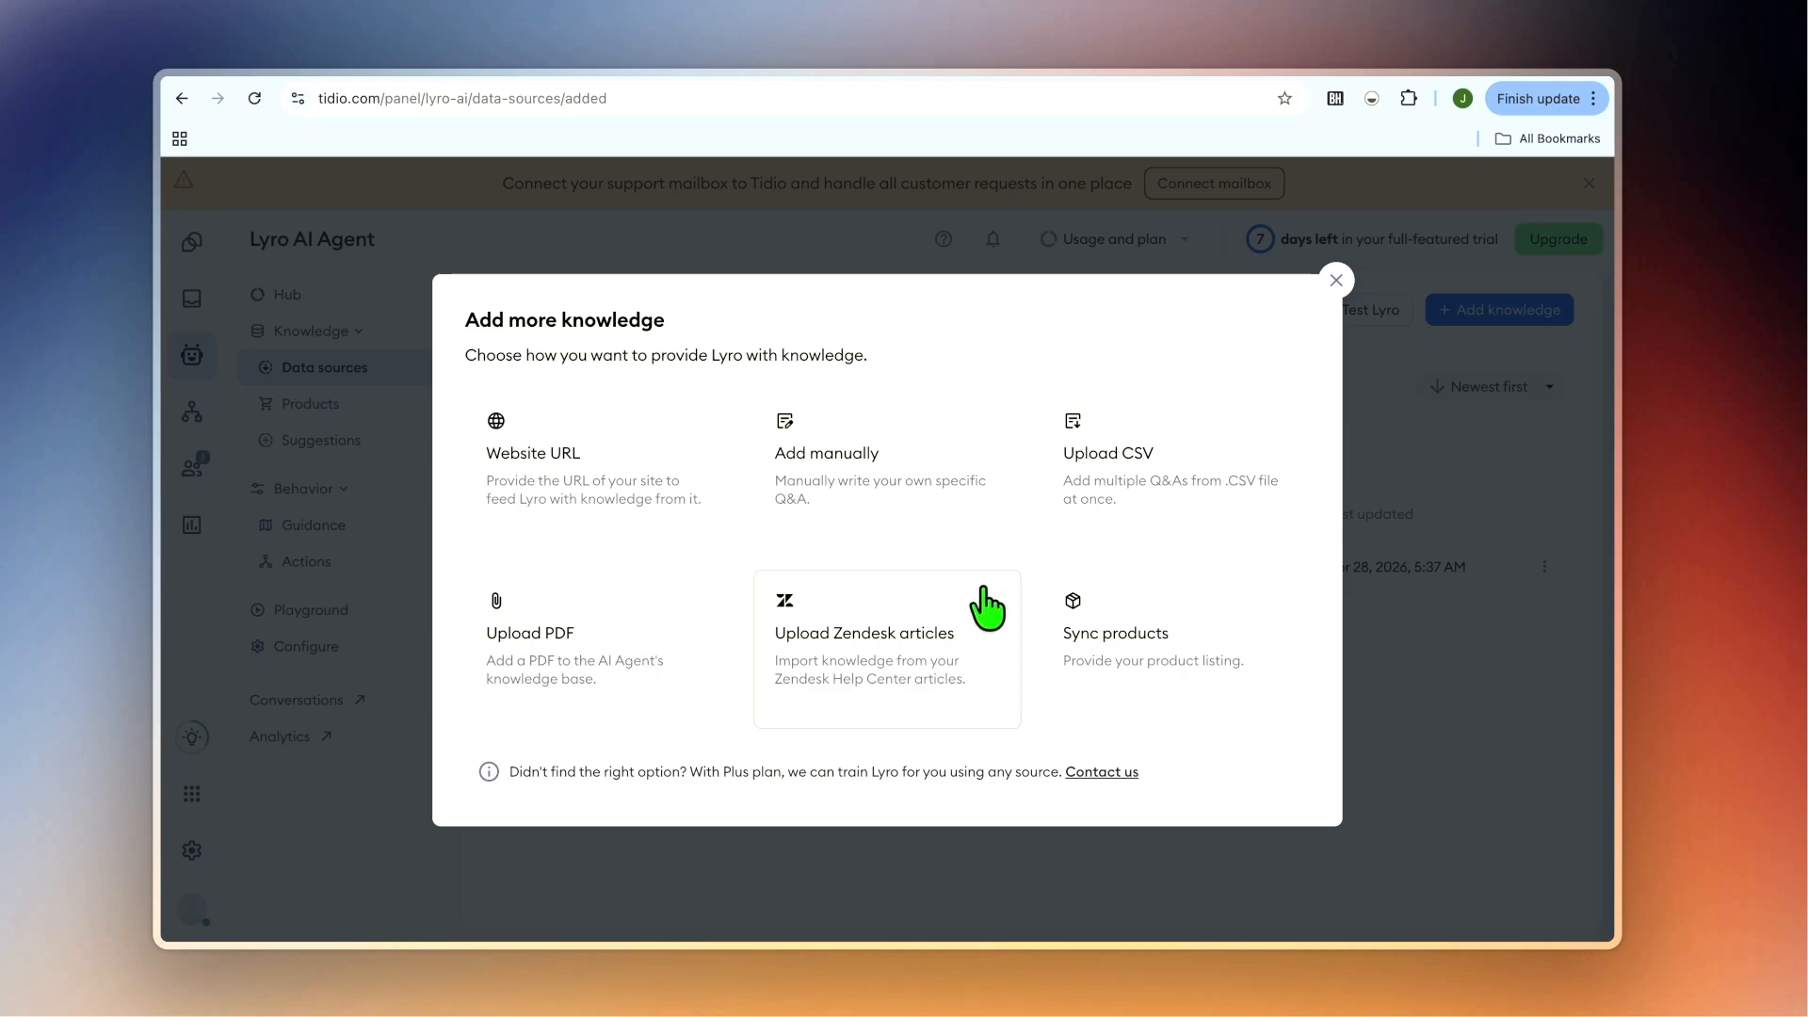
click(625, 621)
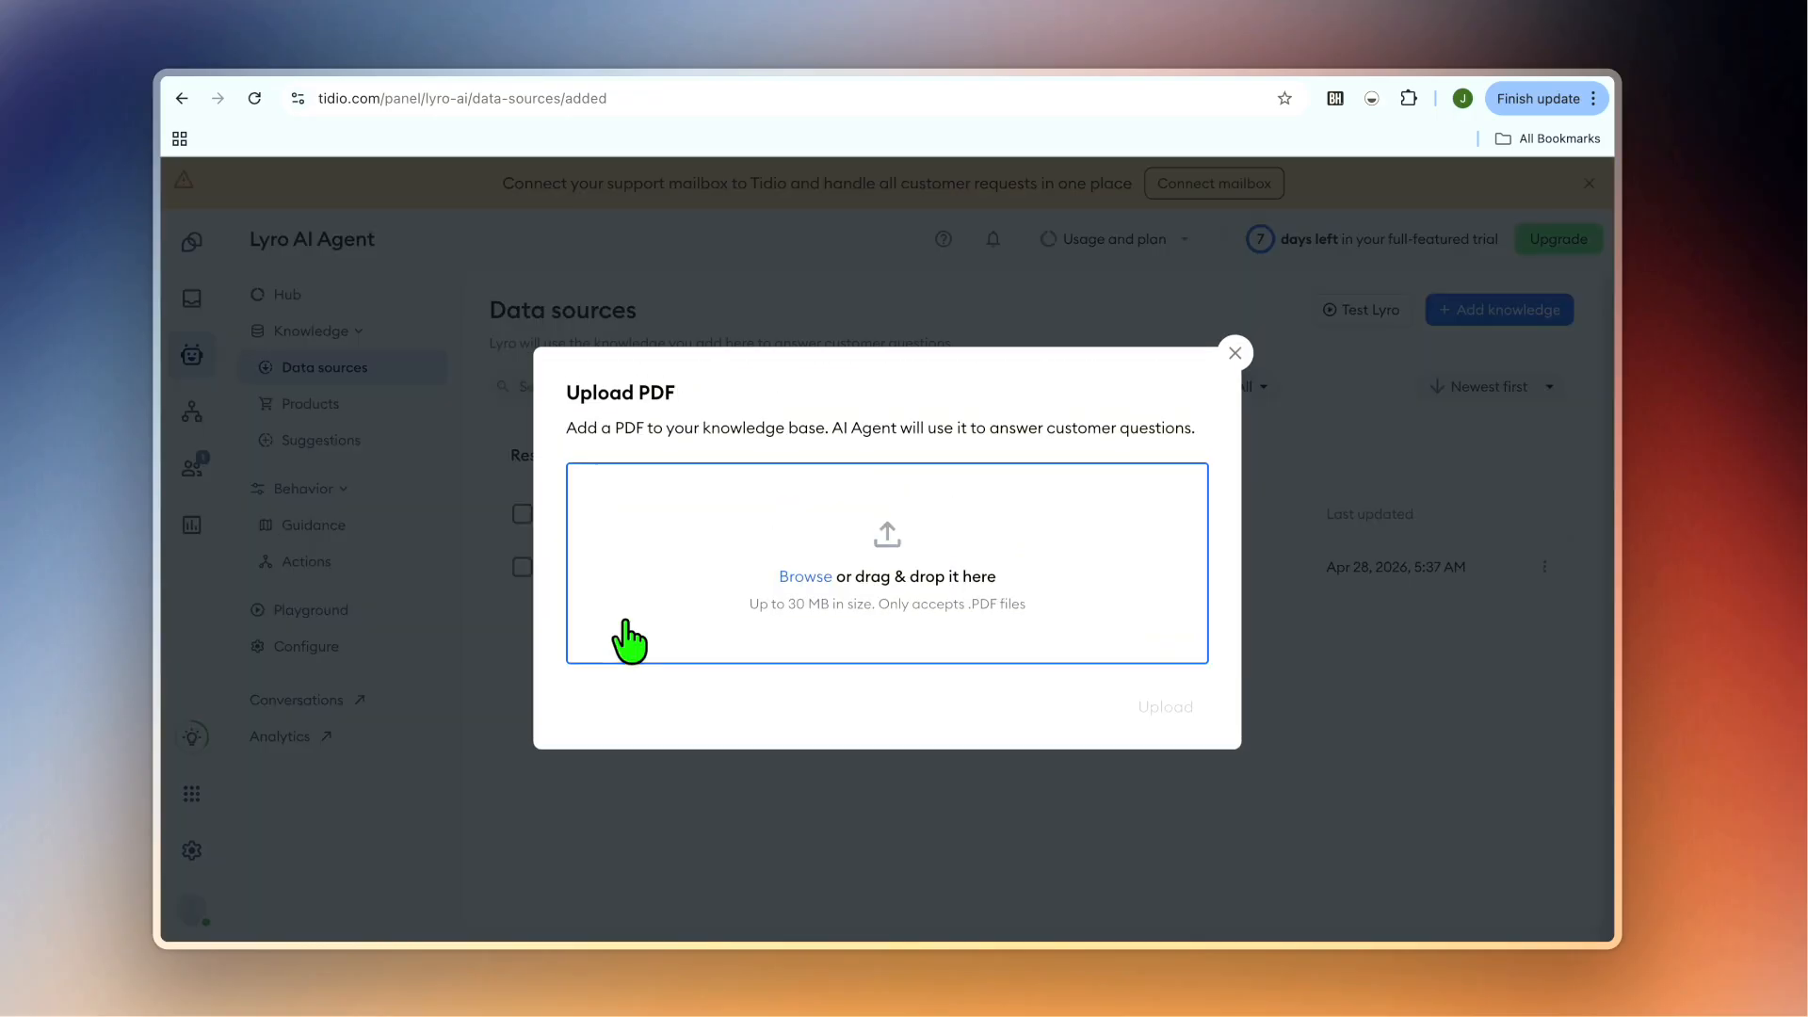
click(807, 581)
scroll(678, 606, down, 10)
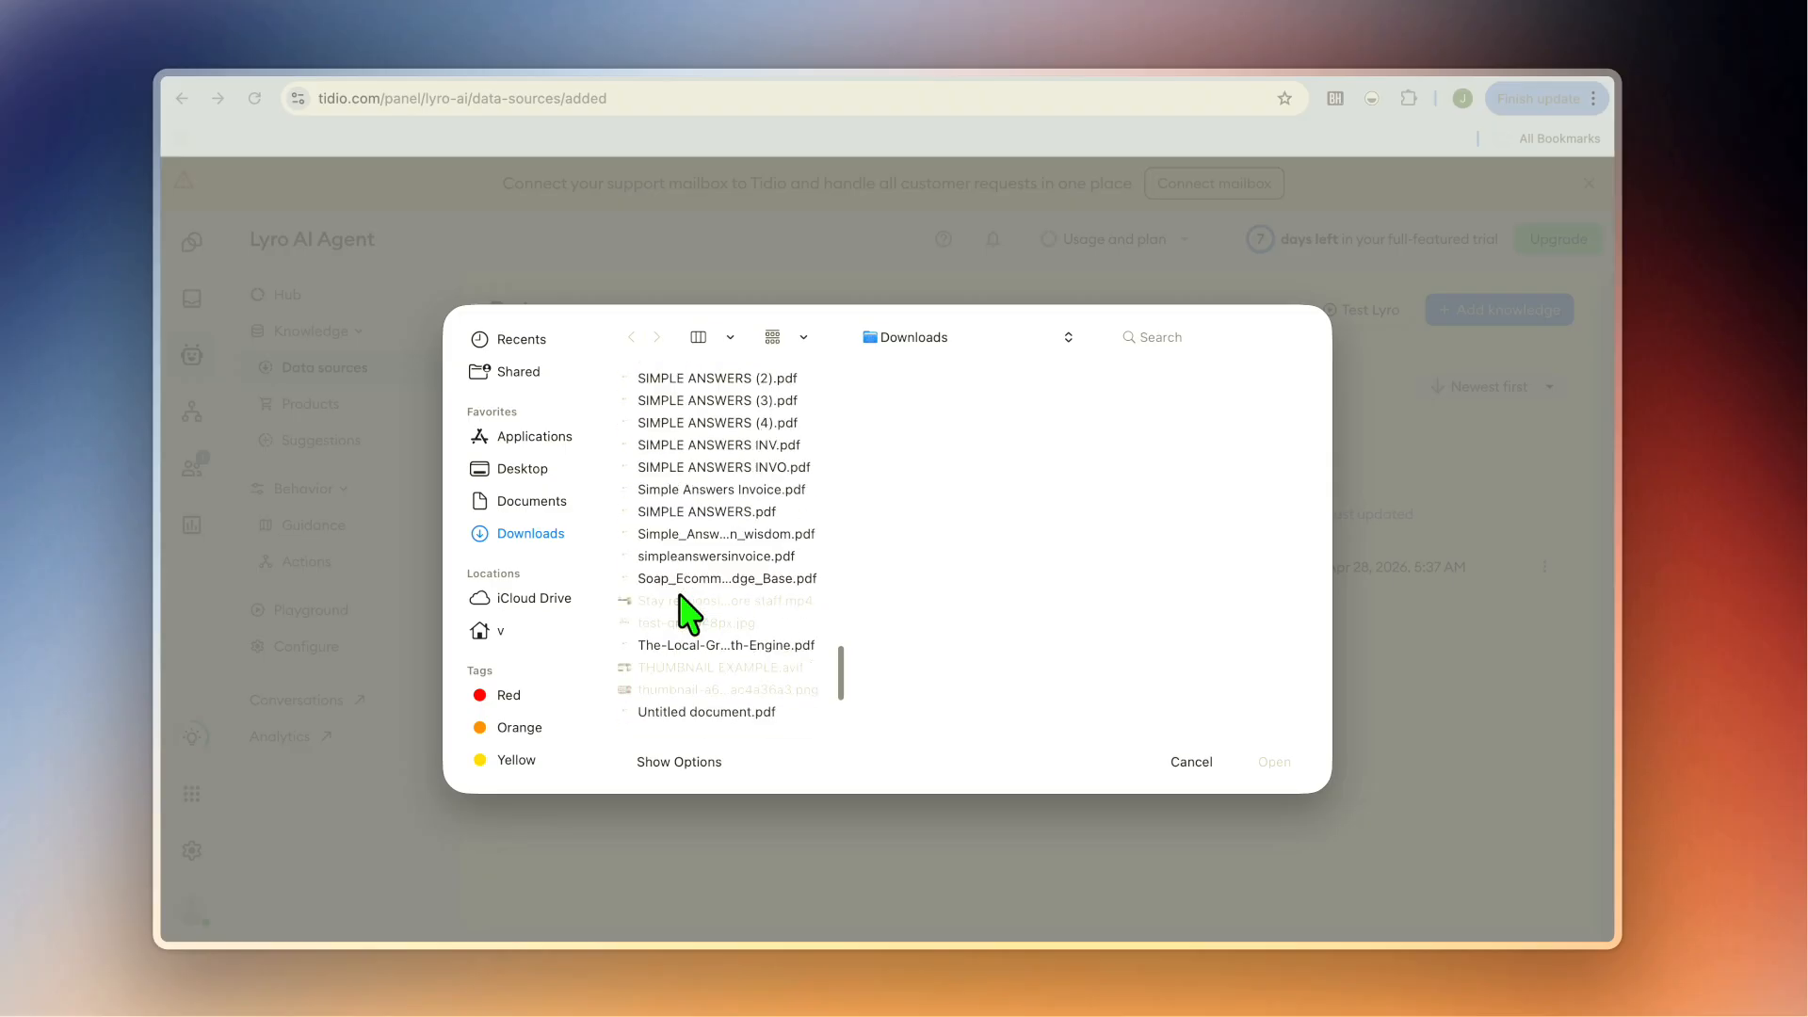
scroll(682, 607, up, 4)
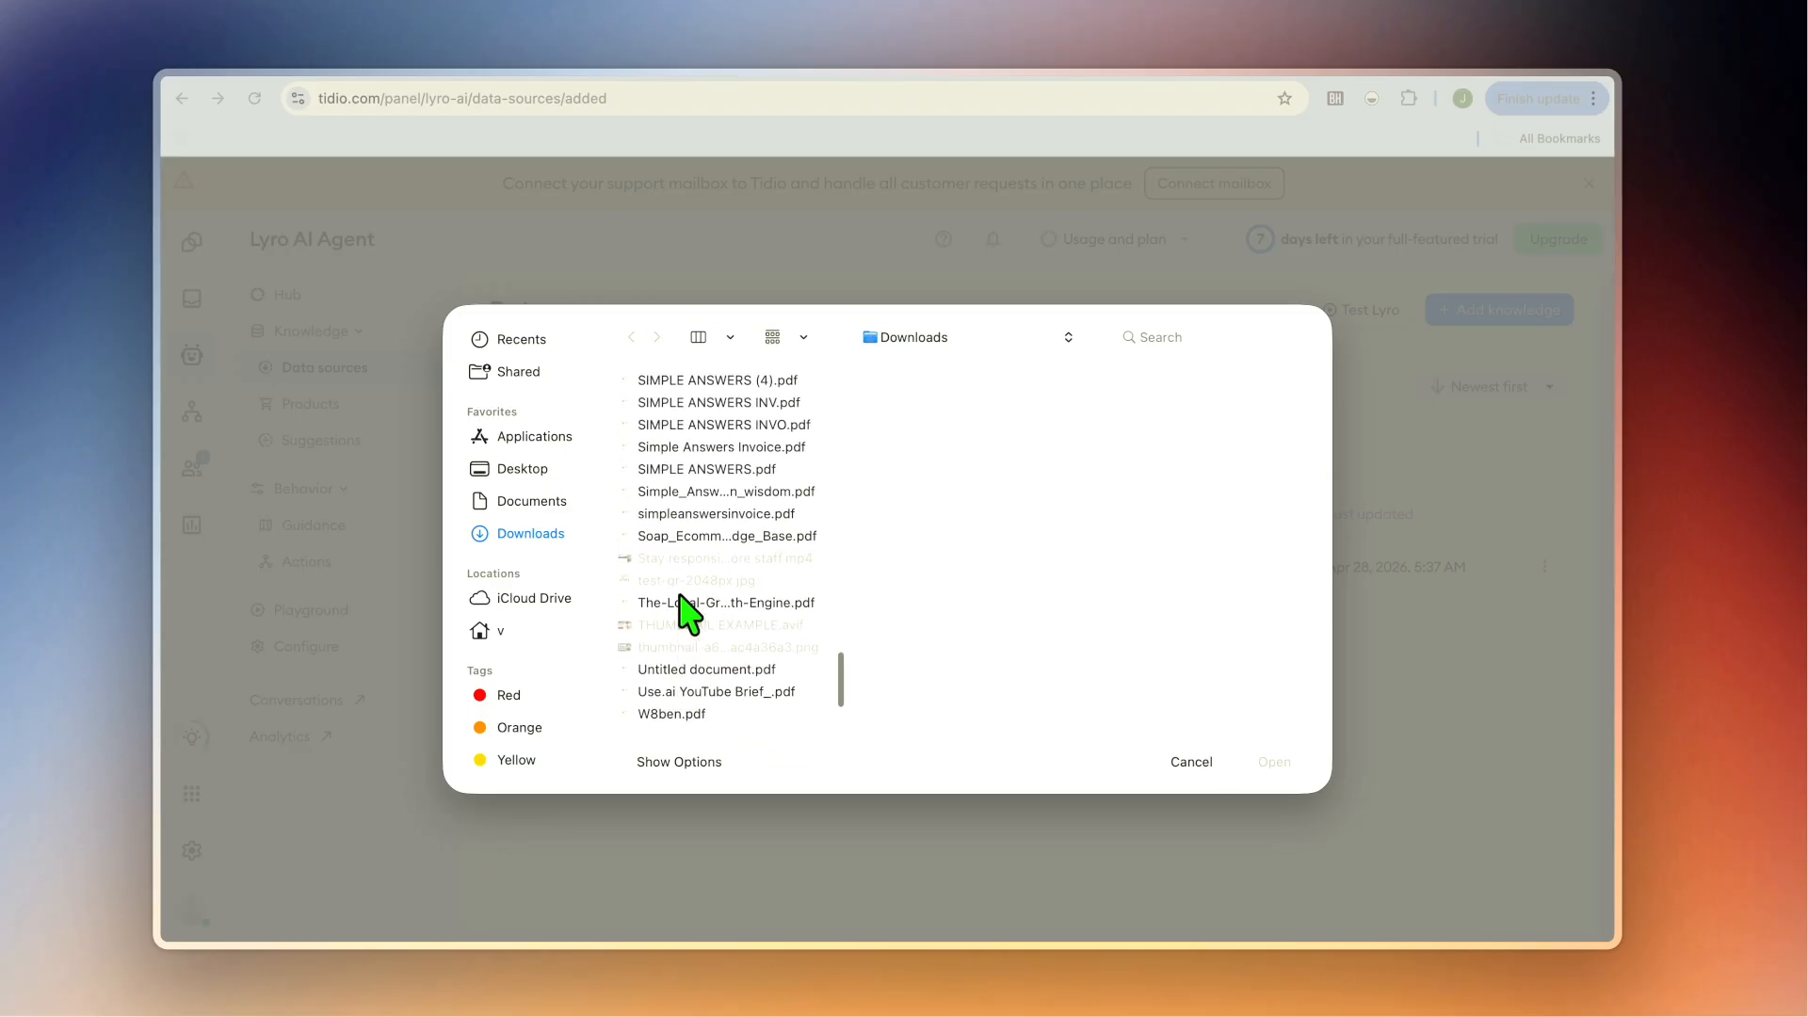
click(708, 538)
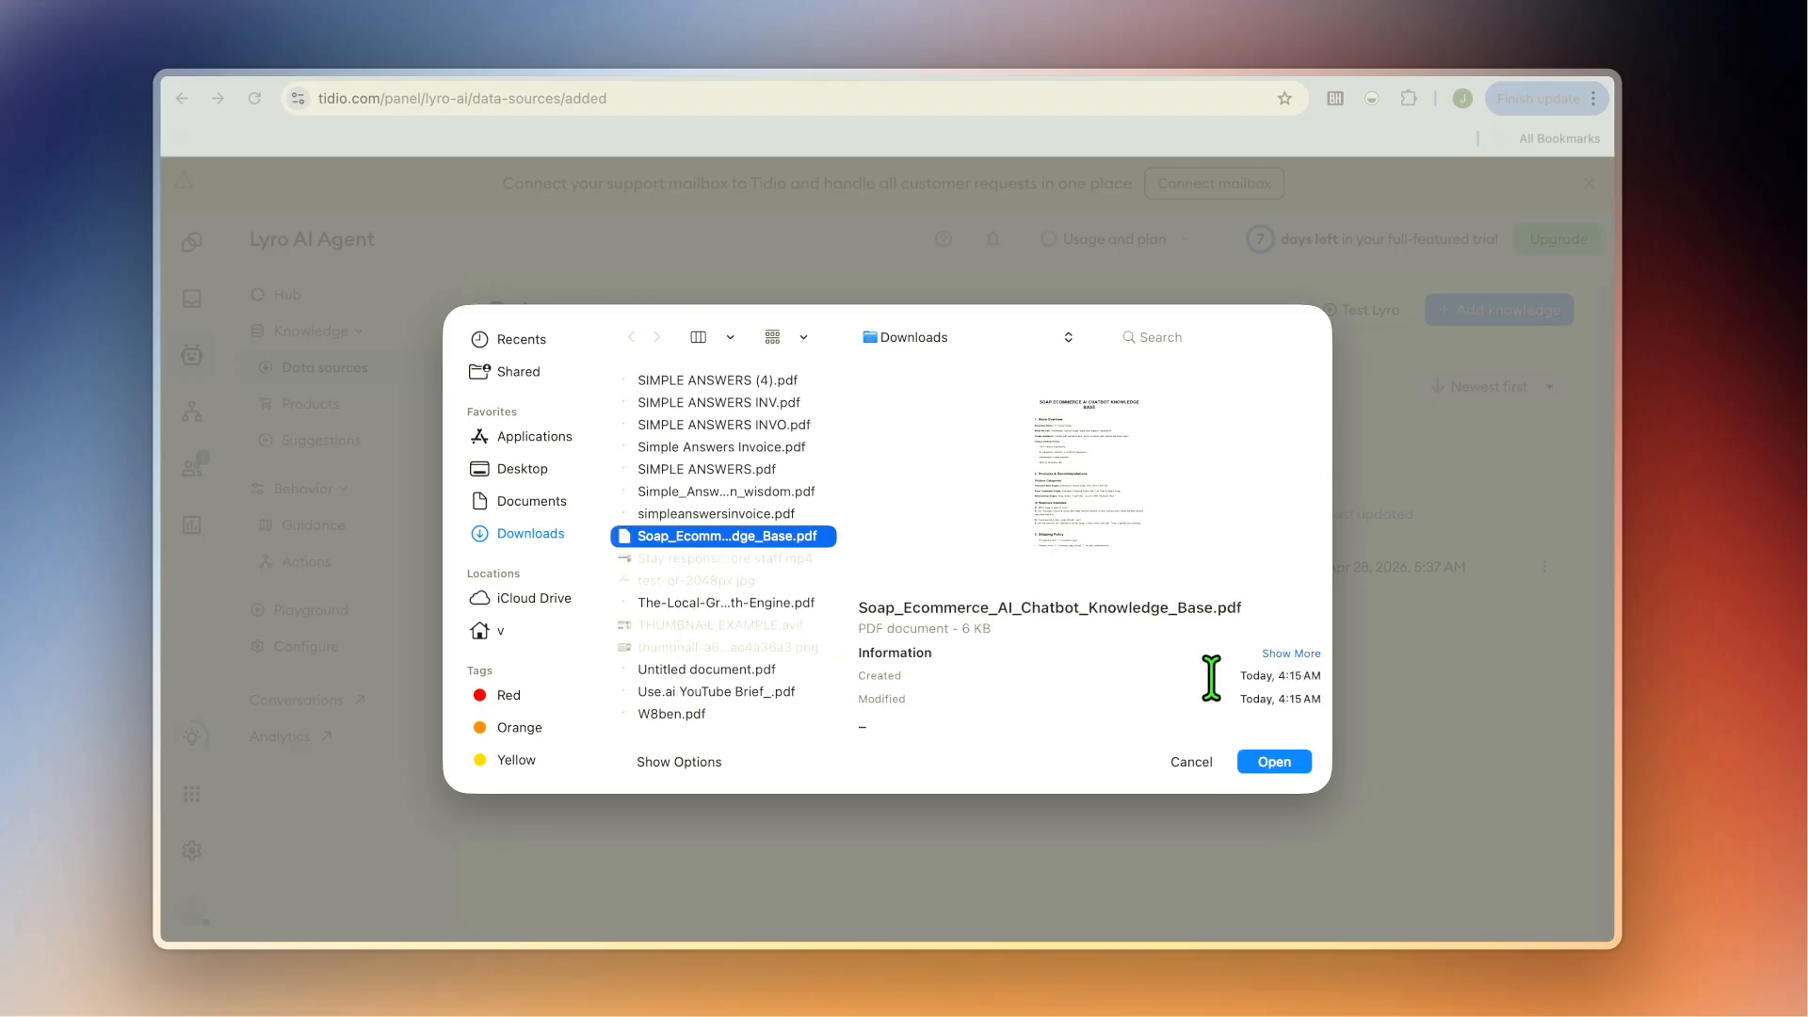
click(1276, 763)
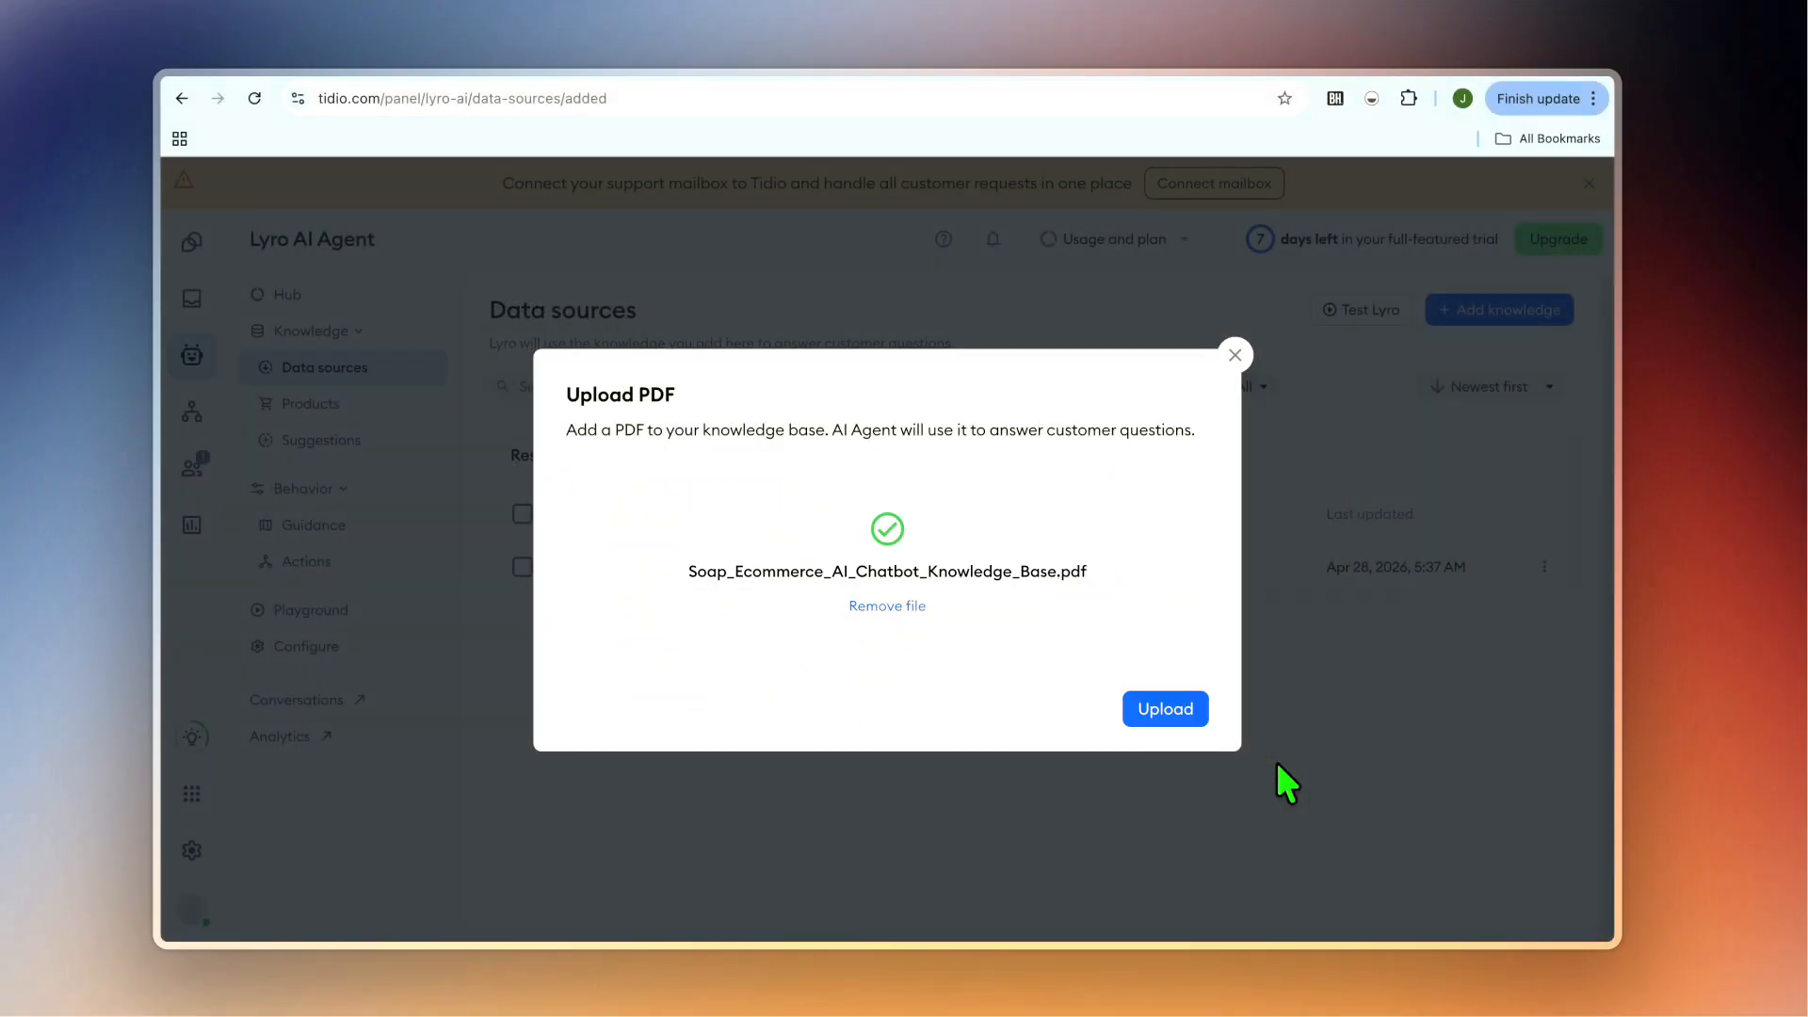
click(1173, 721)
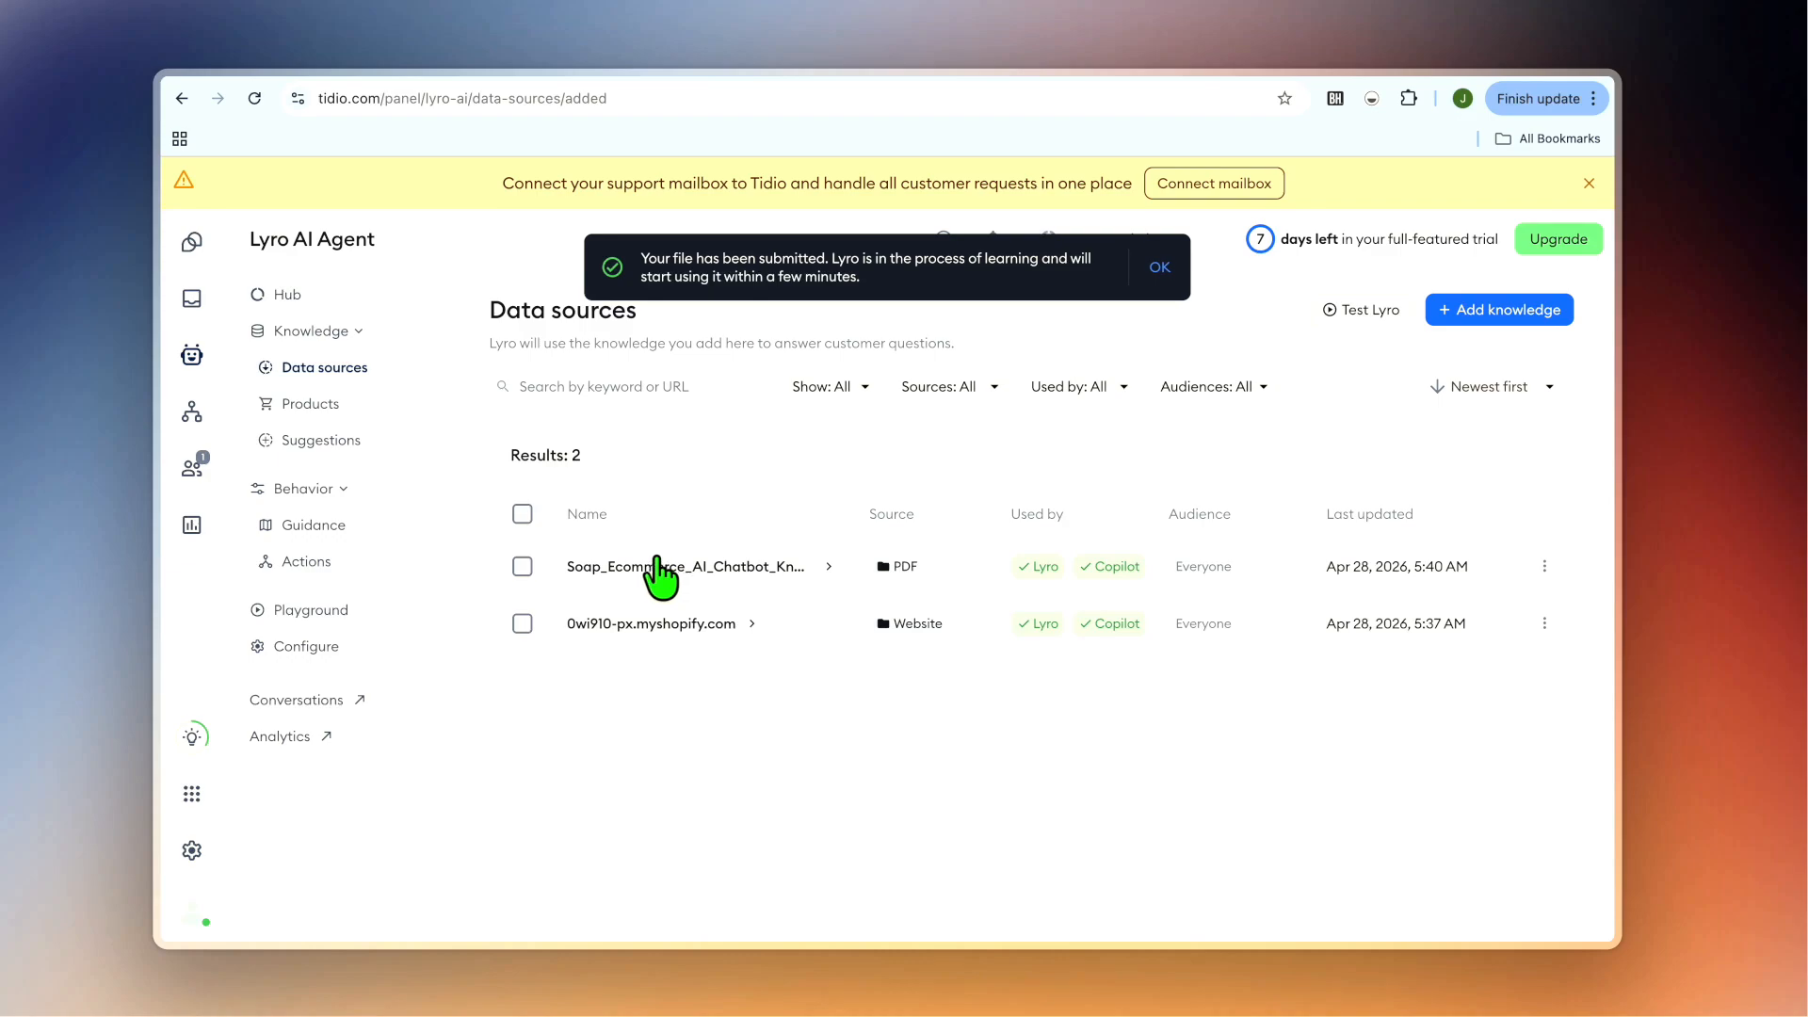
- Test Lyro in the Playground's live chat by asking whether the store offers refunds, and read the reply
click(367, 610)
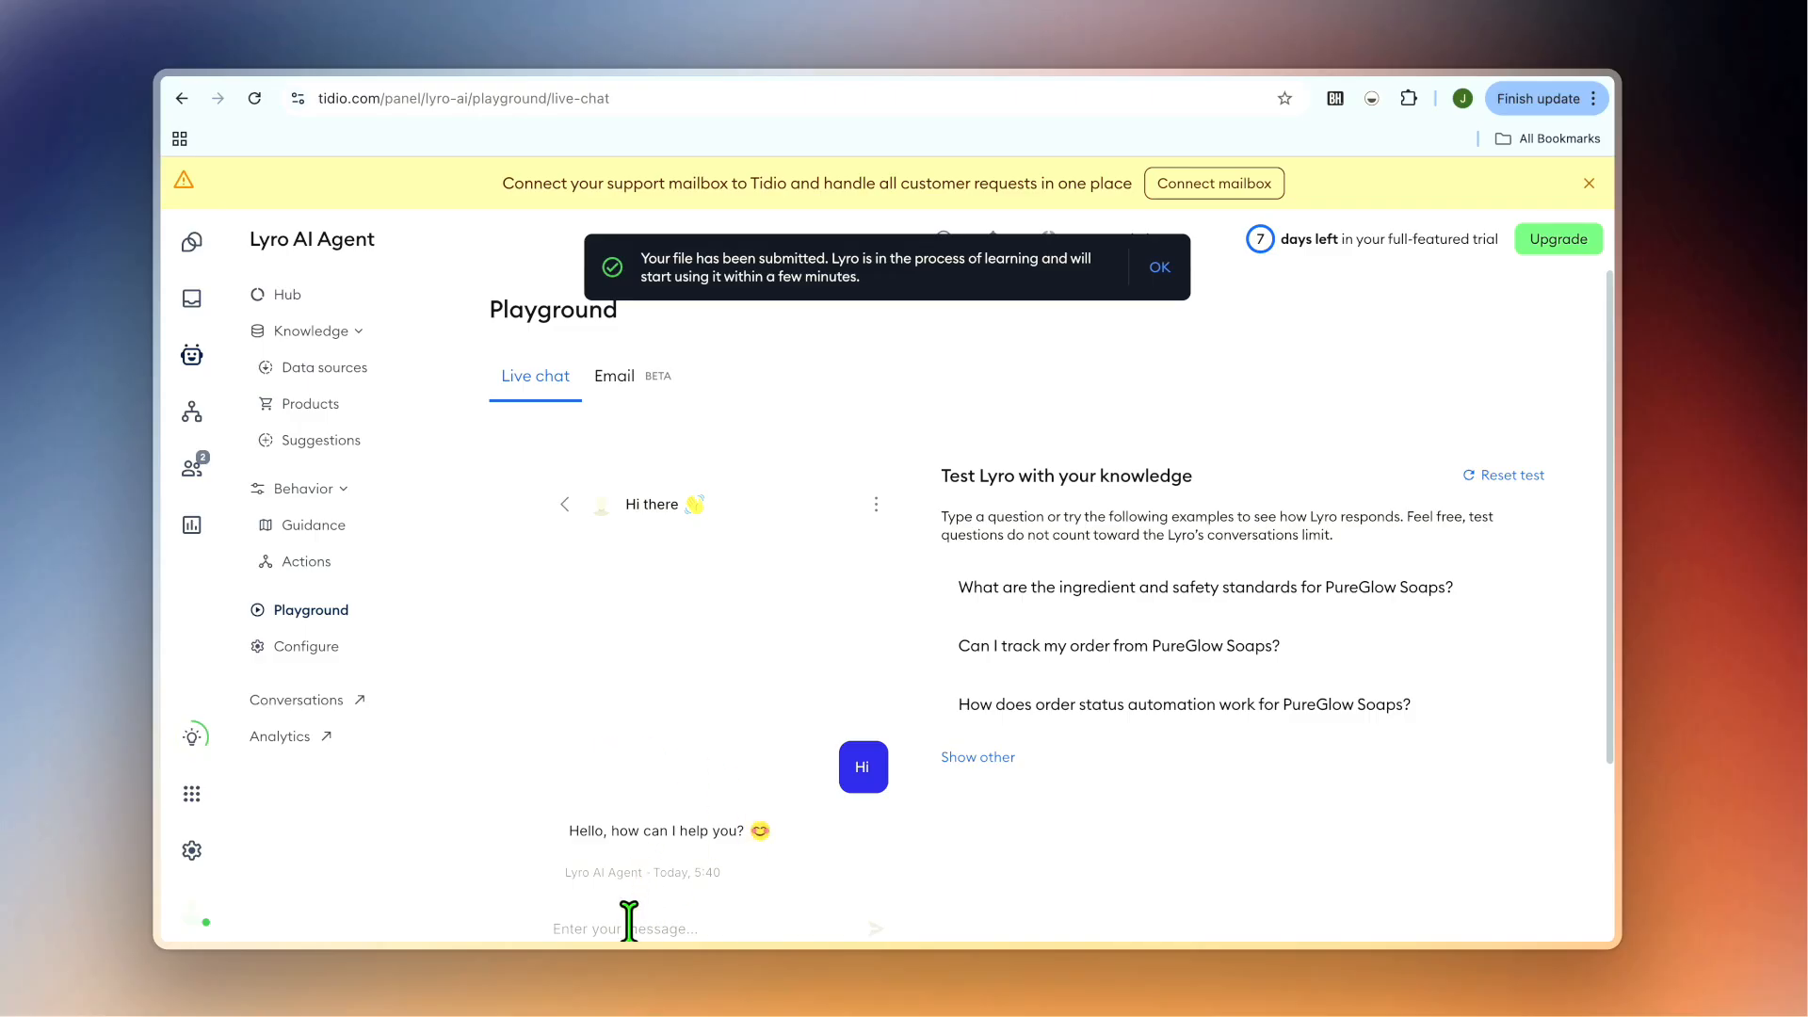
text(do yo offer refunds)
key(Return)
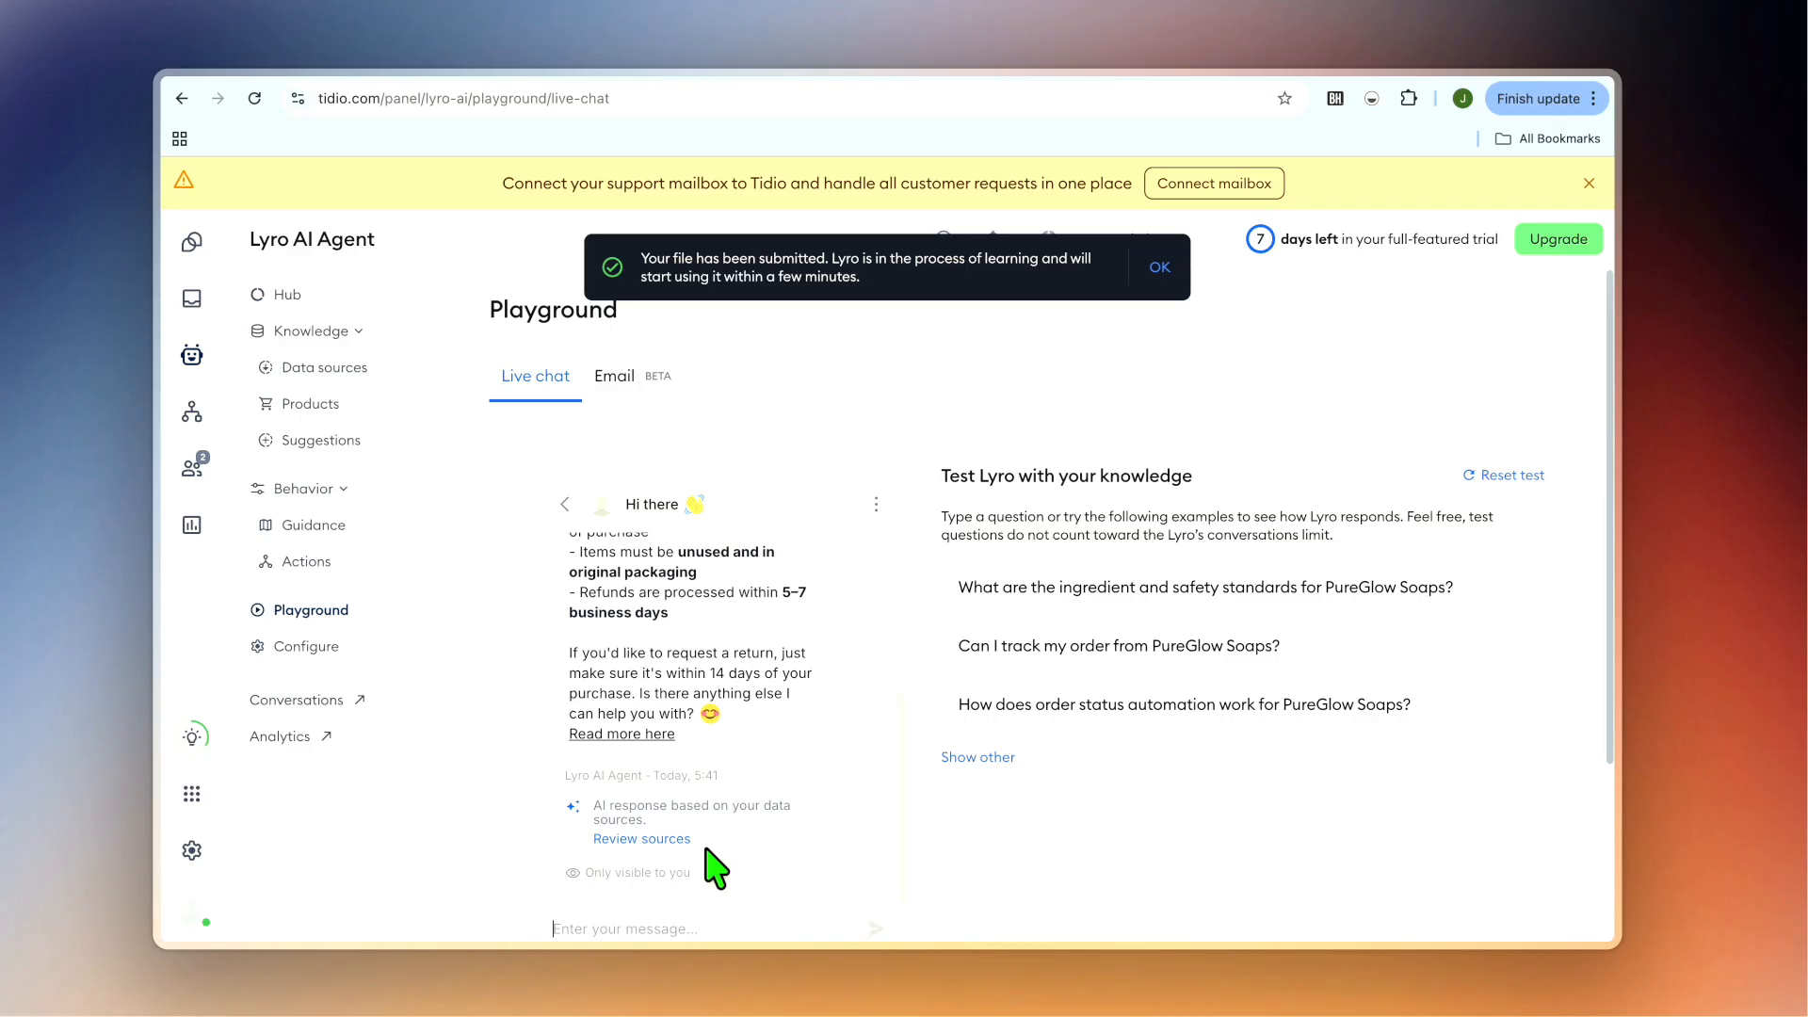
scroll(794, 711, up, 2)
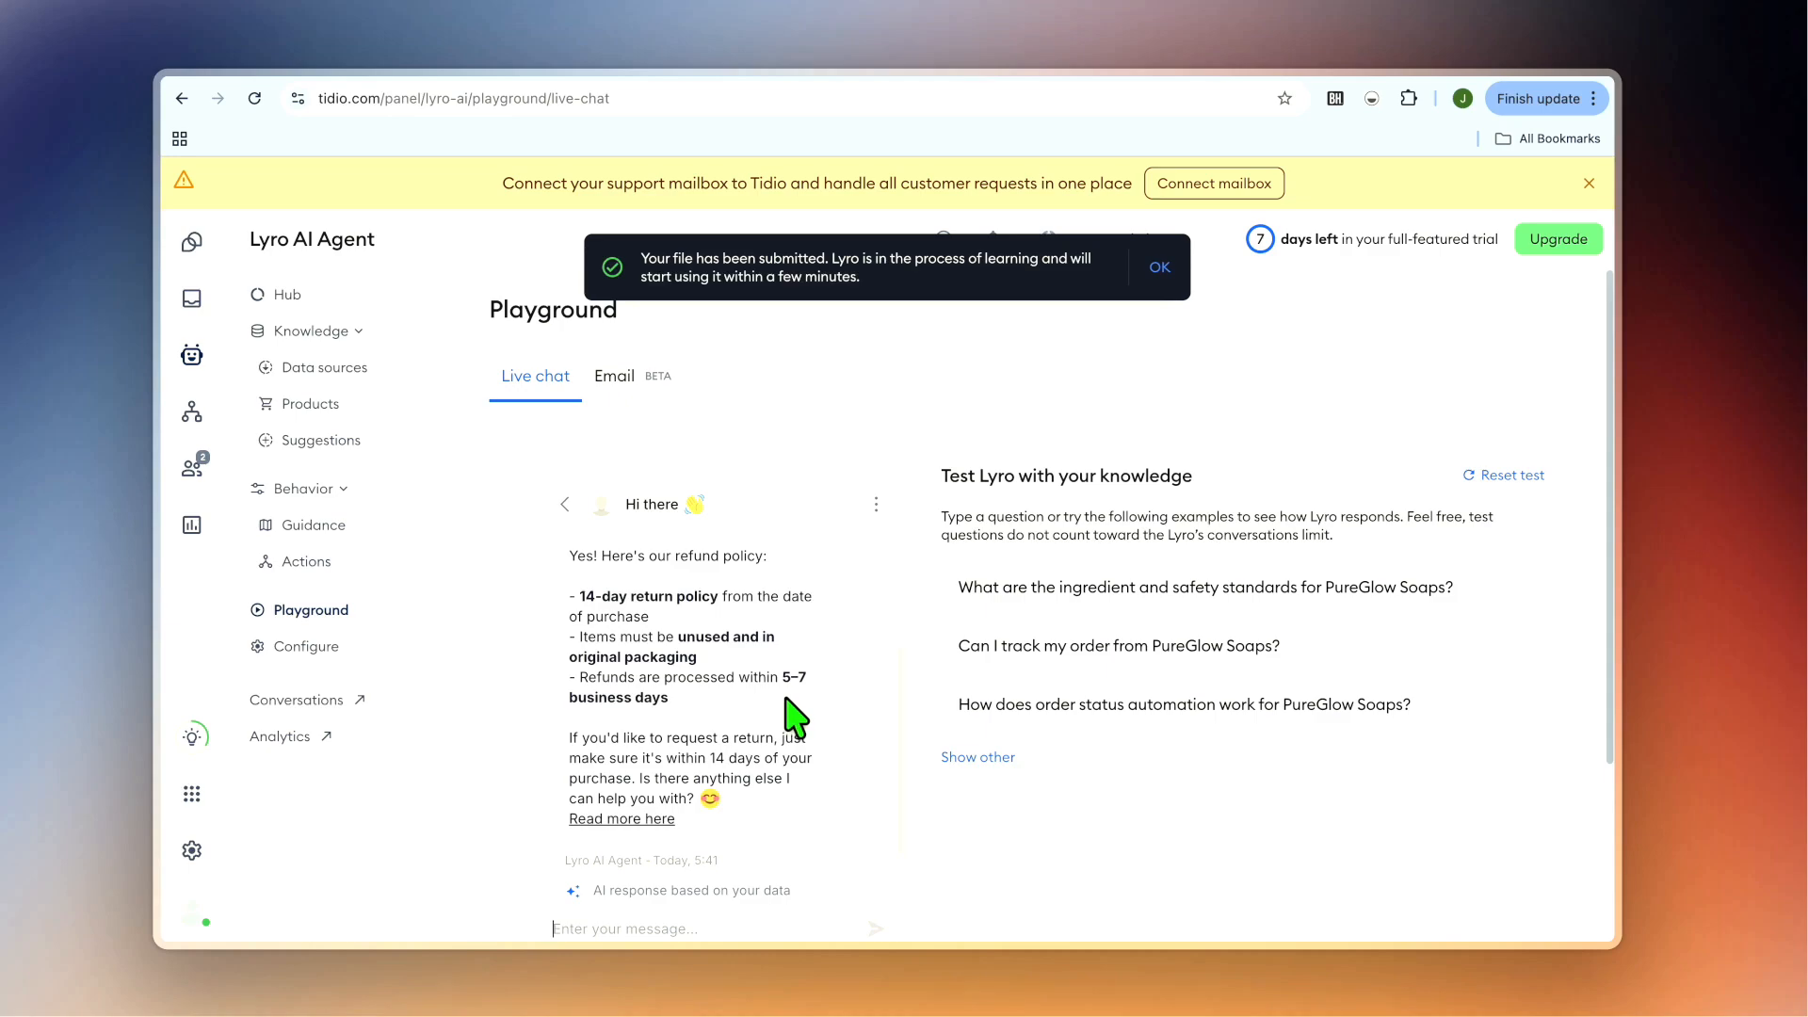
- Open Flows and look through the Sales, Leads and Support flow templates
click(191, 417)
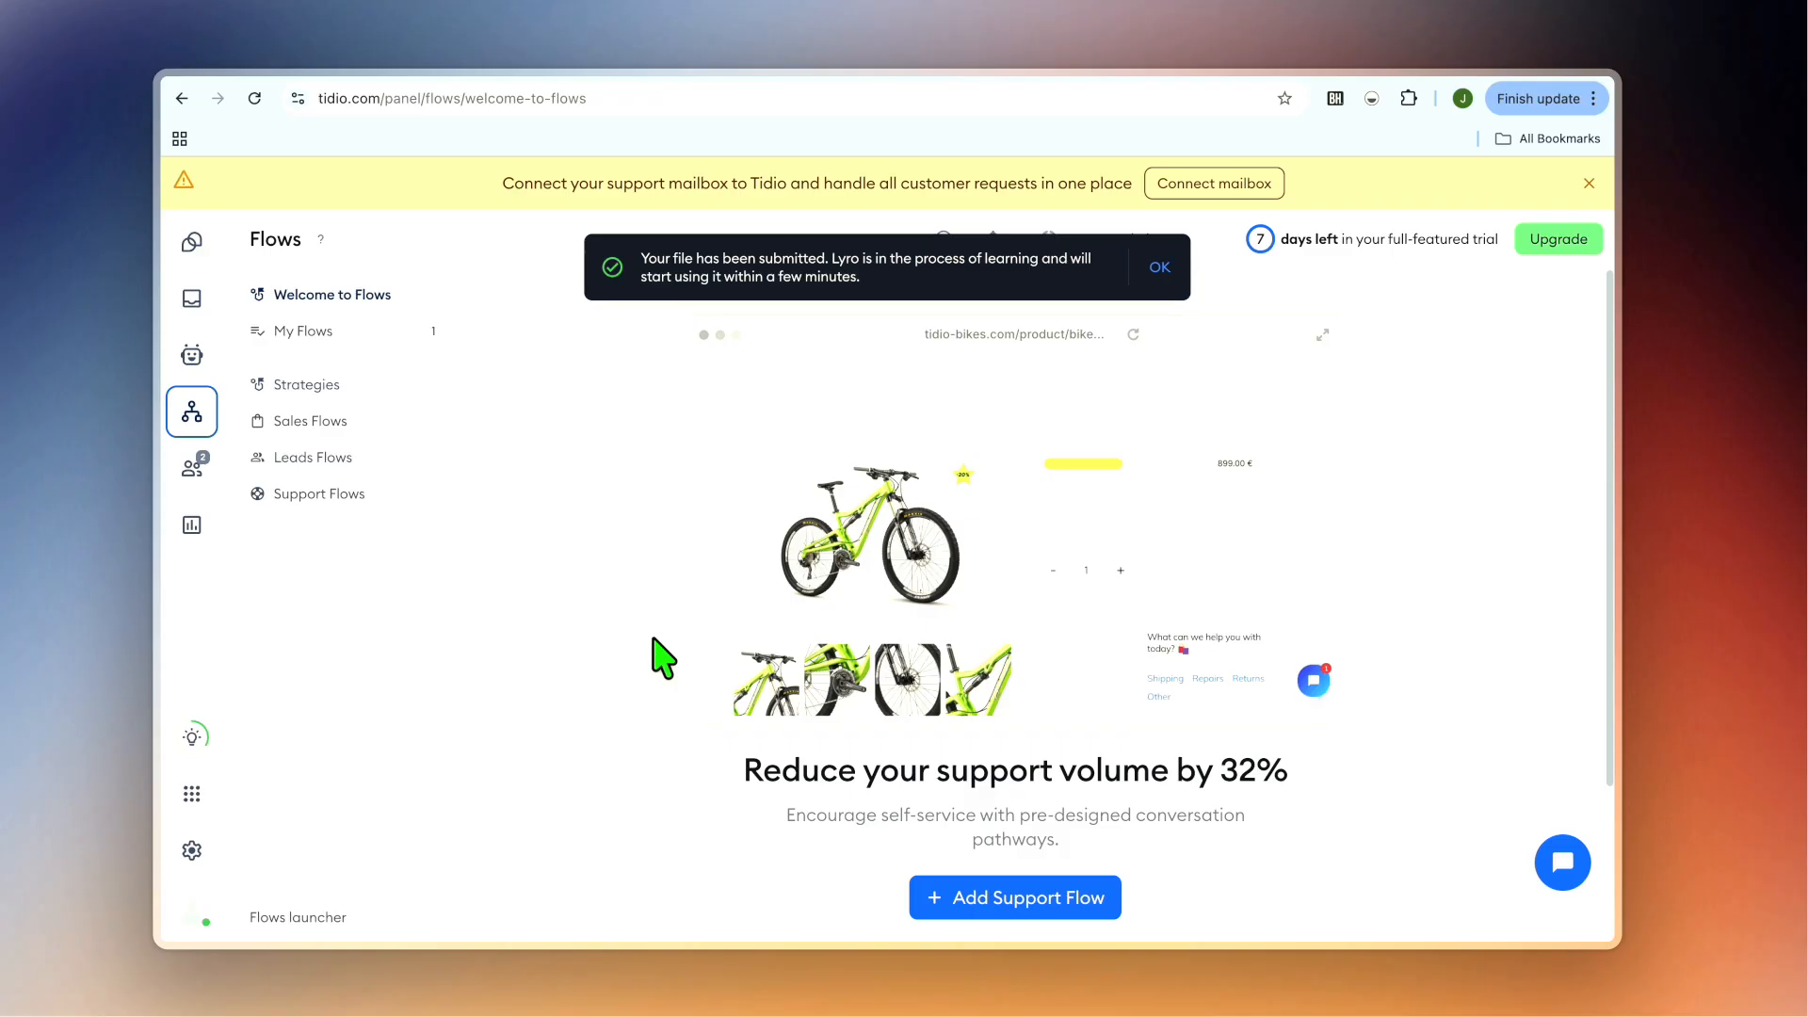
scroll(662, 657, down, 3)
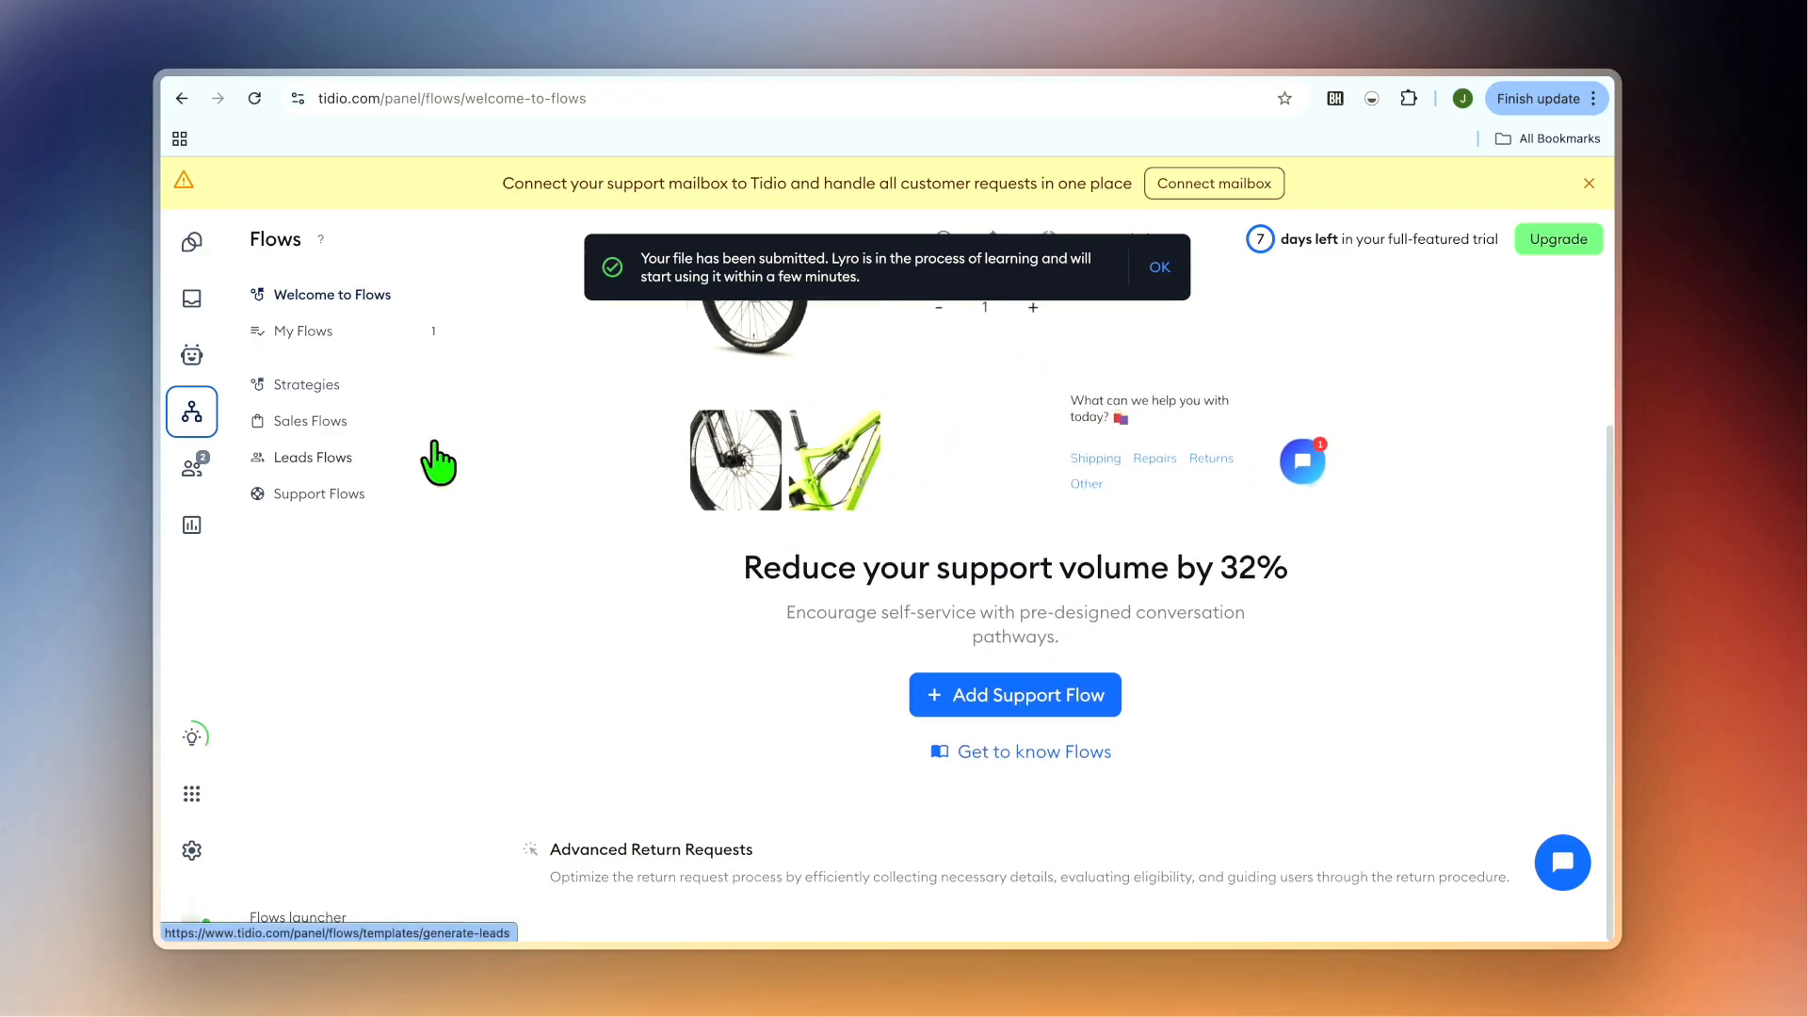
click(365, 426)
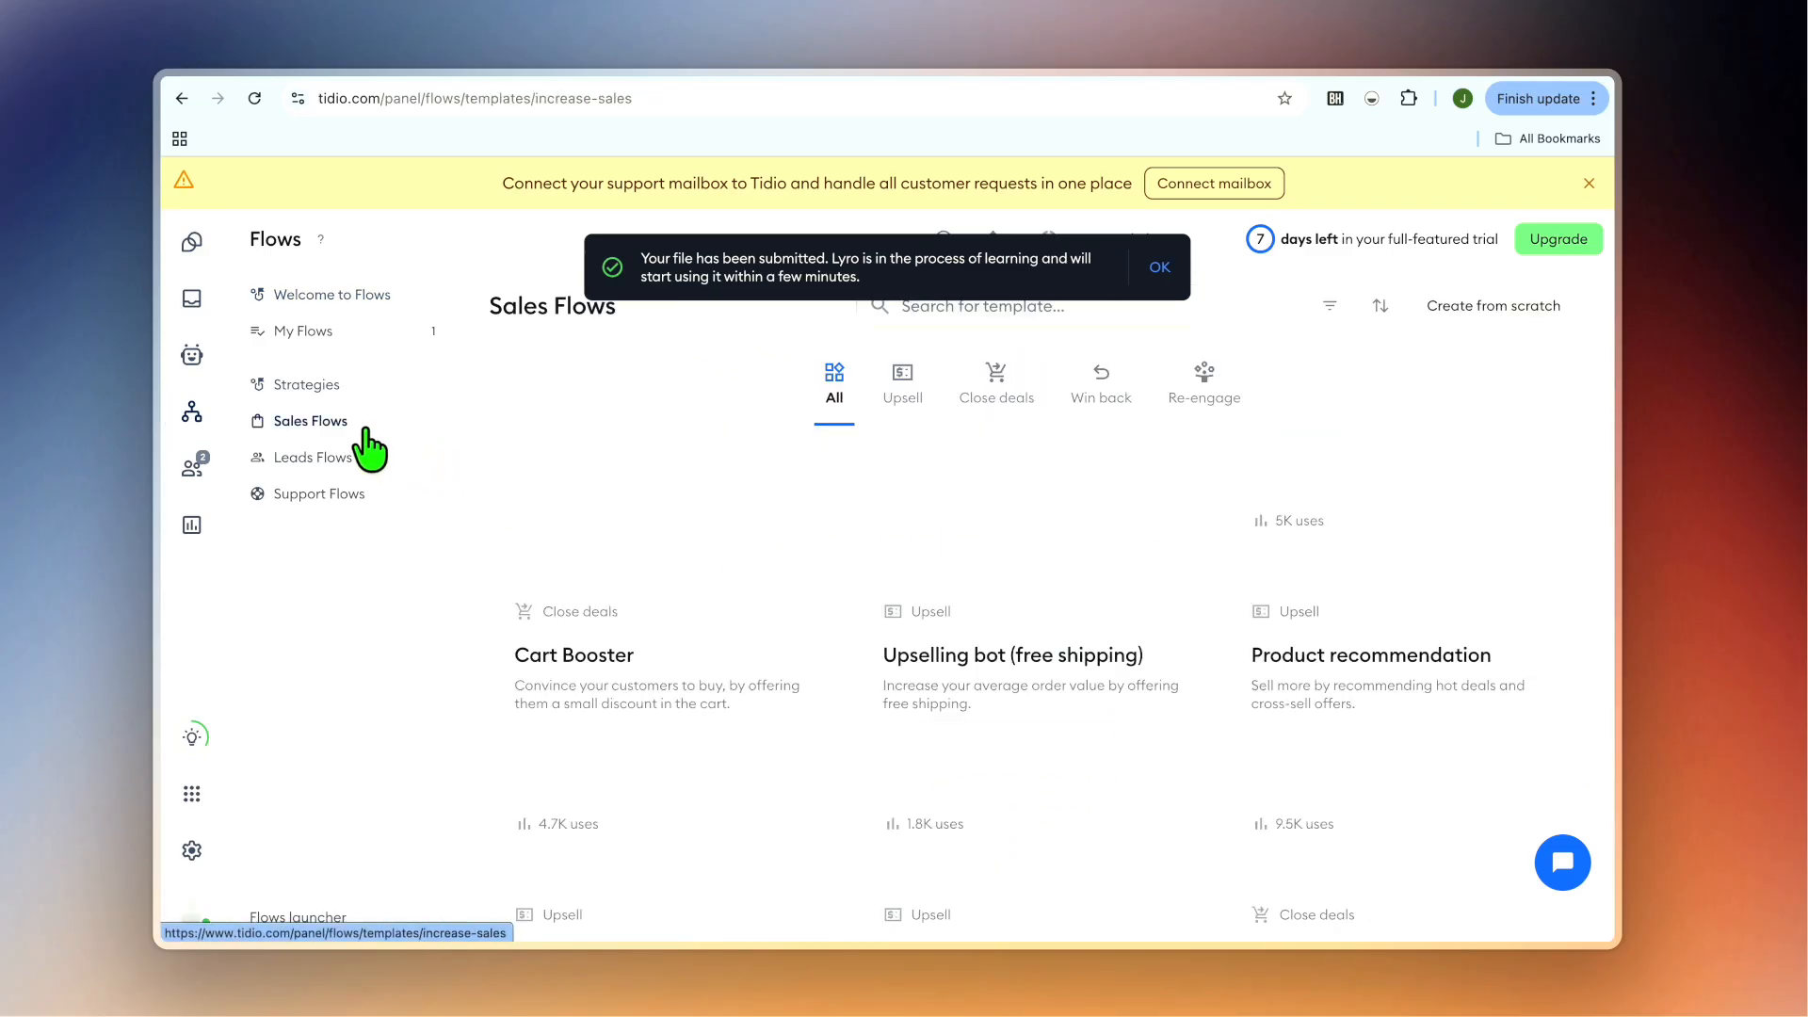
click(341, 459)
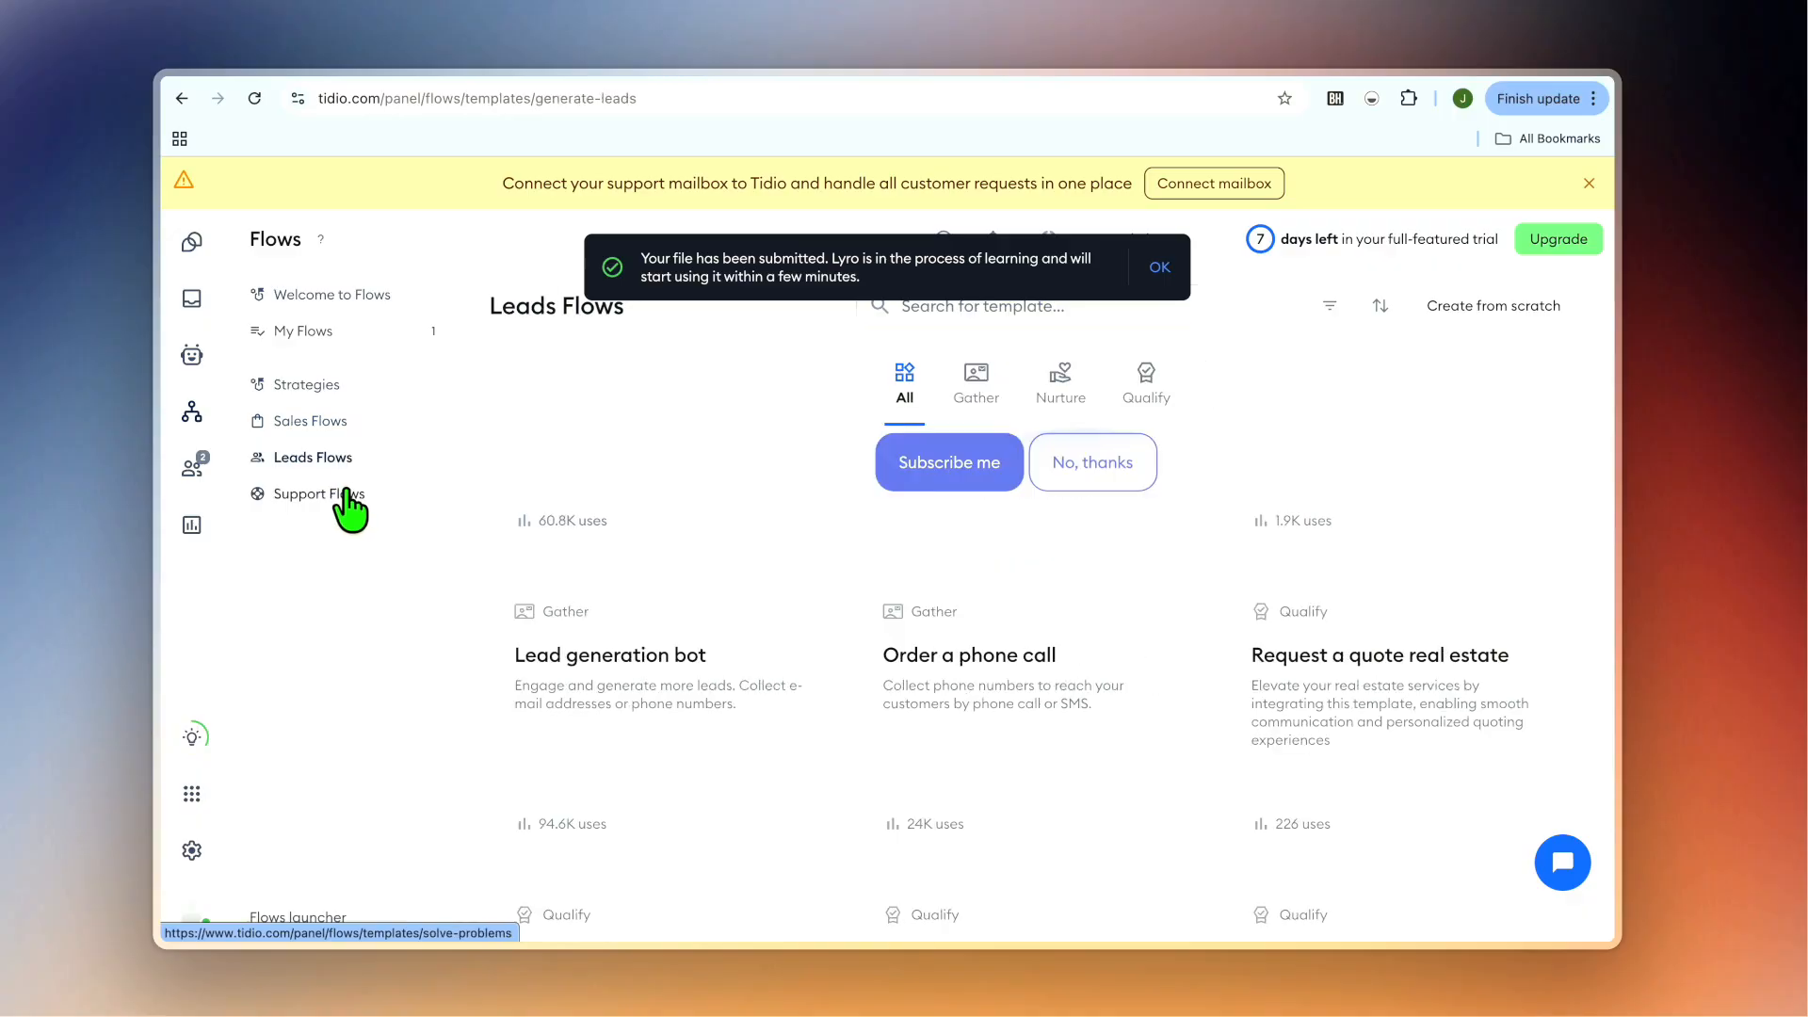
click(346, 492)
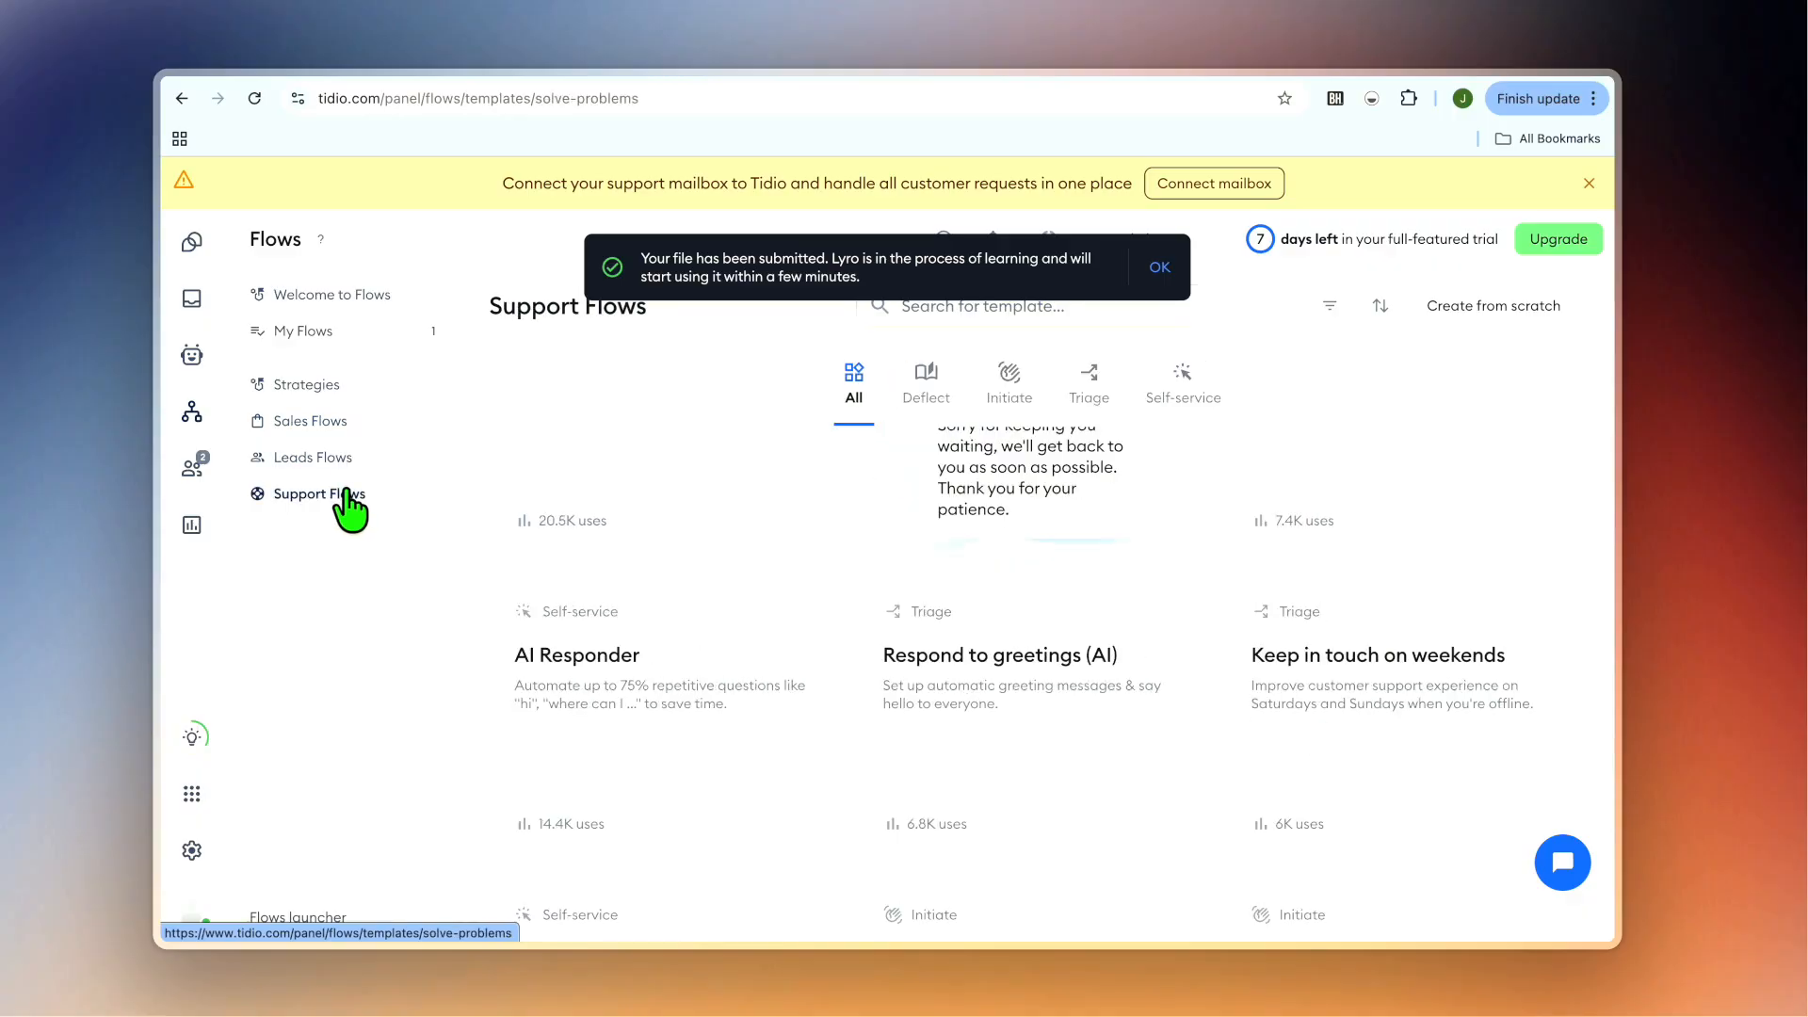
click(334, 421)
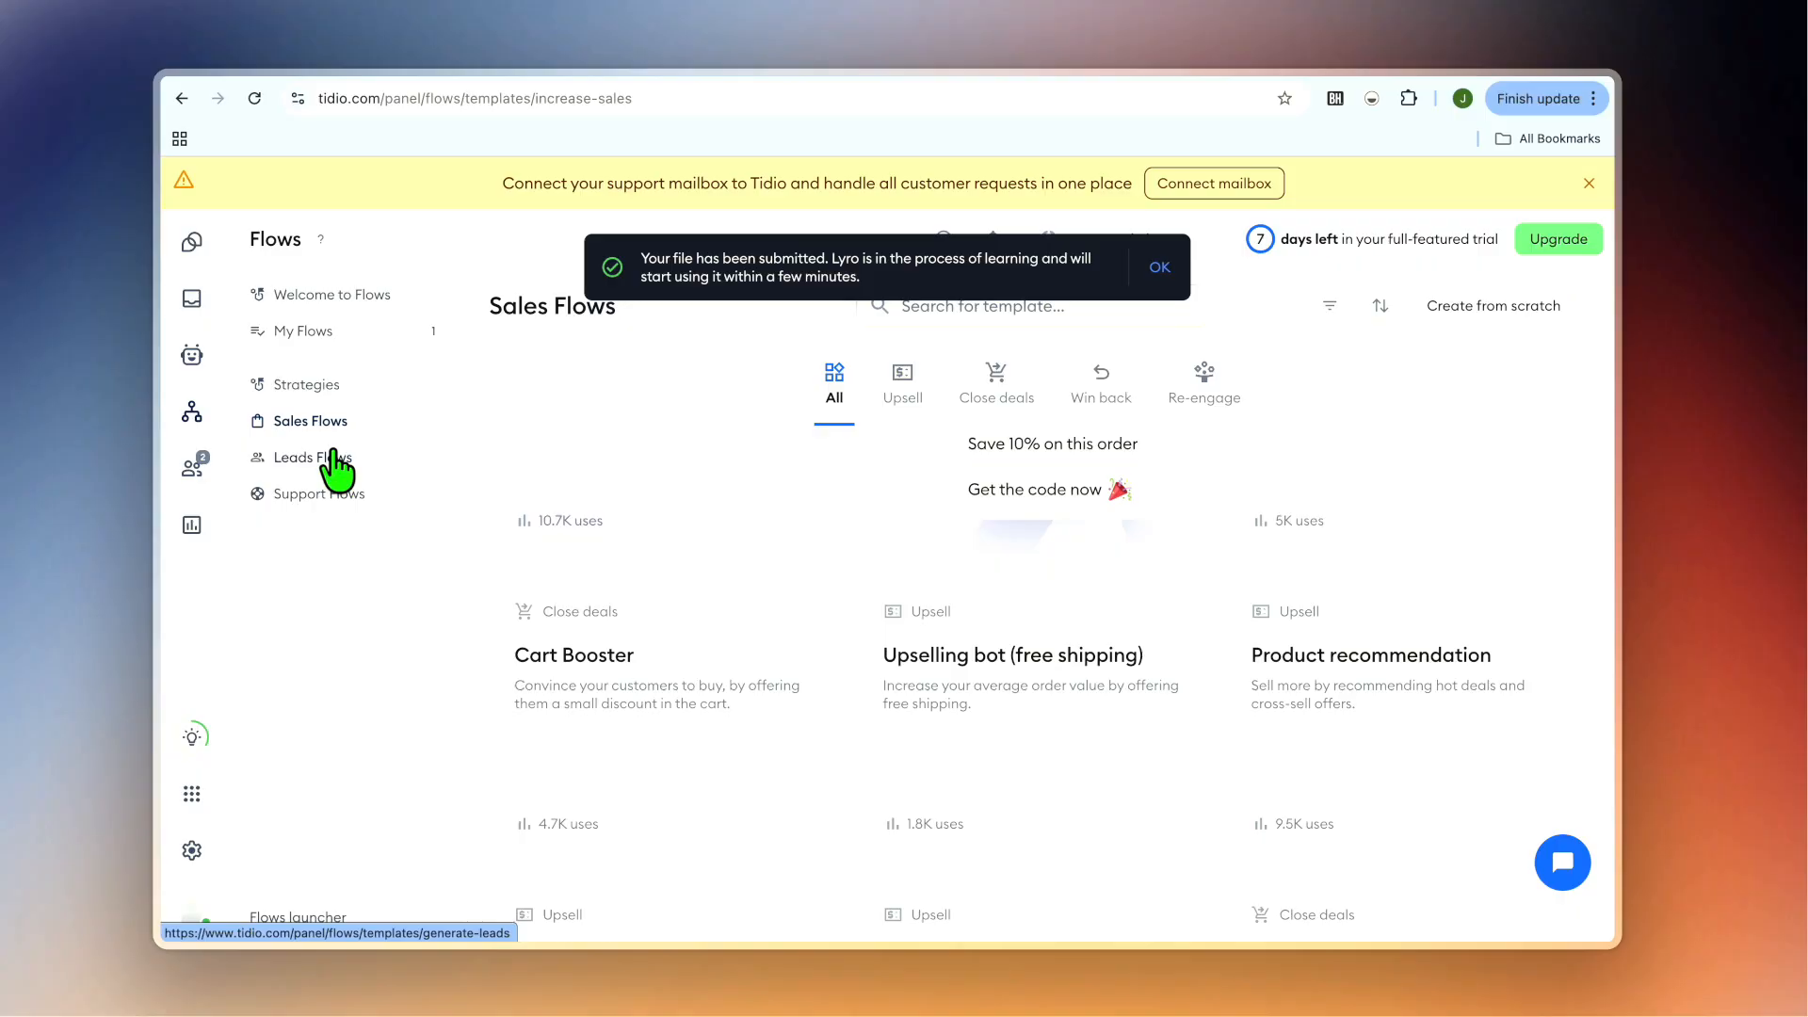
click(334, 461)
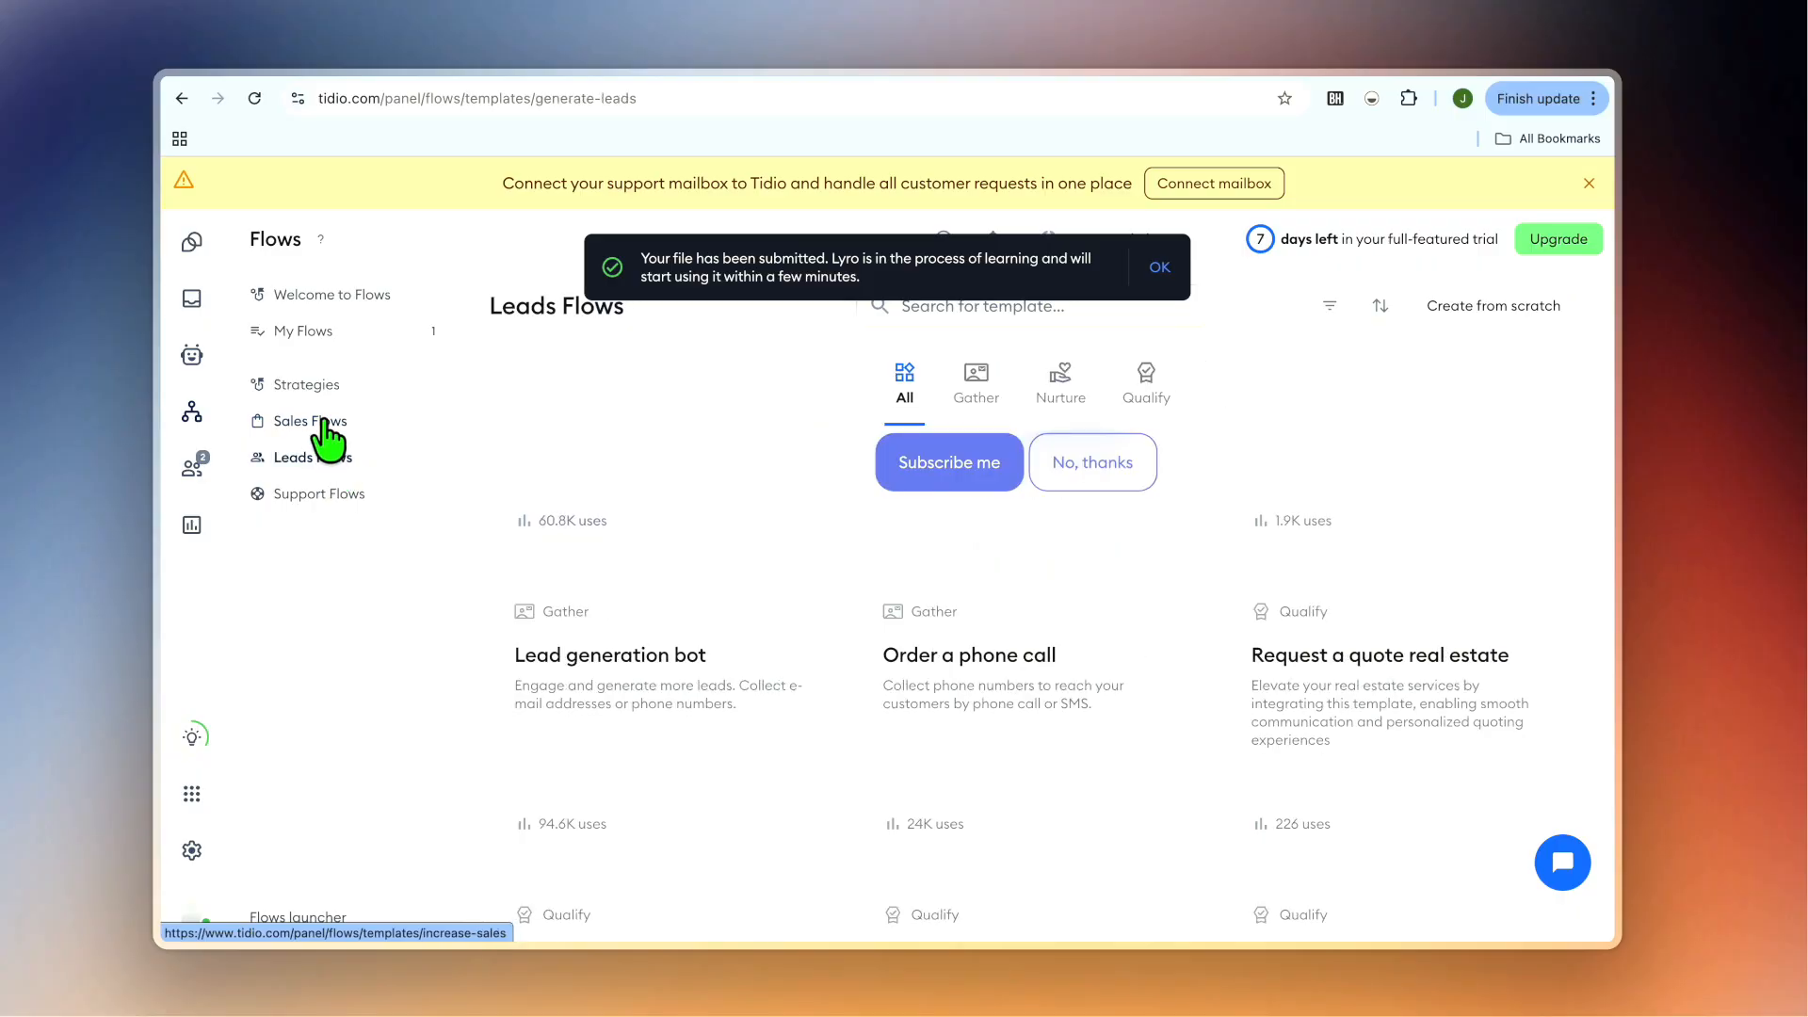
click(334, 424)
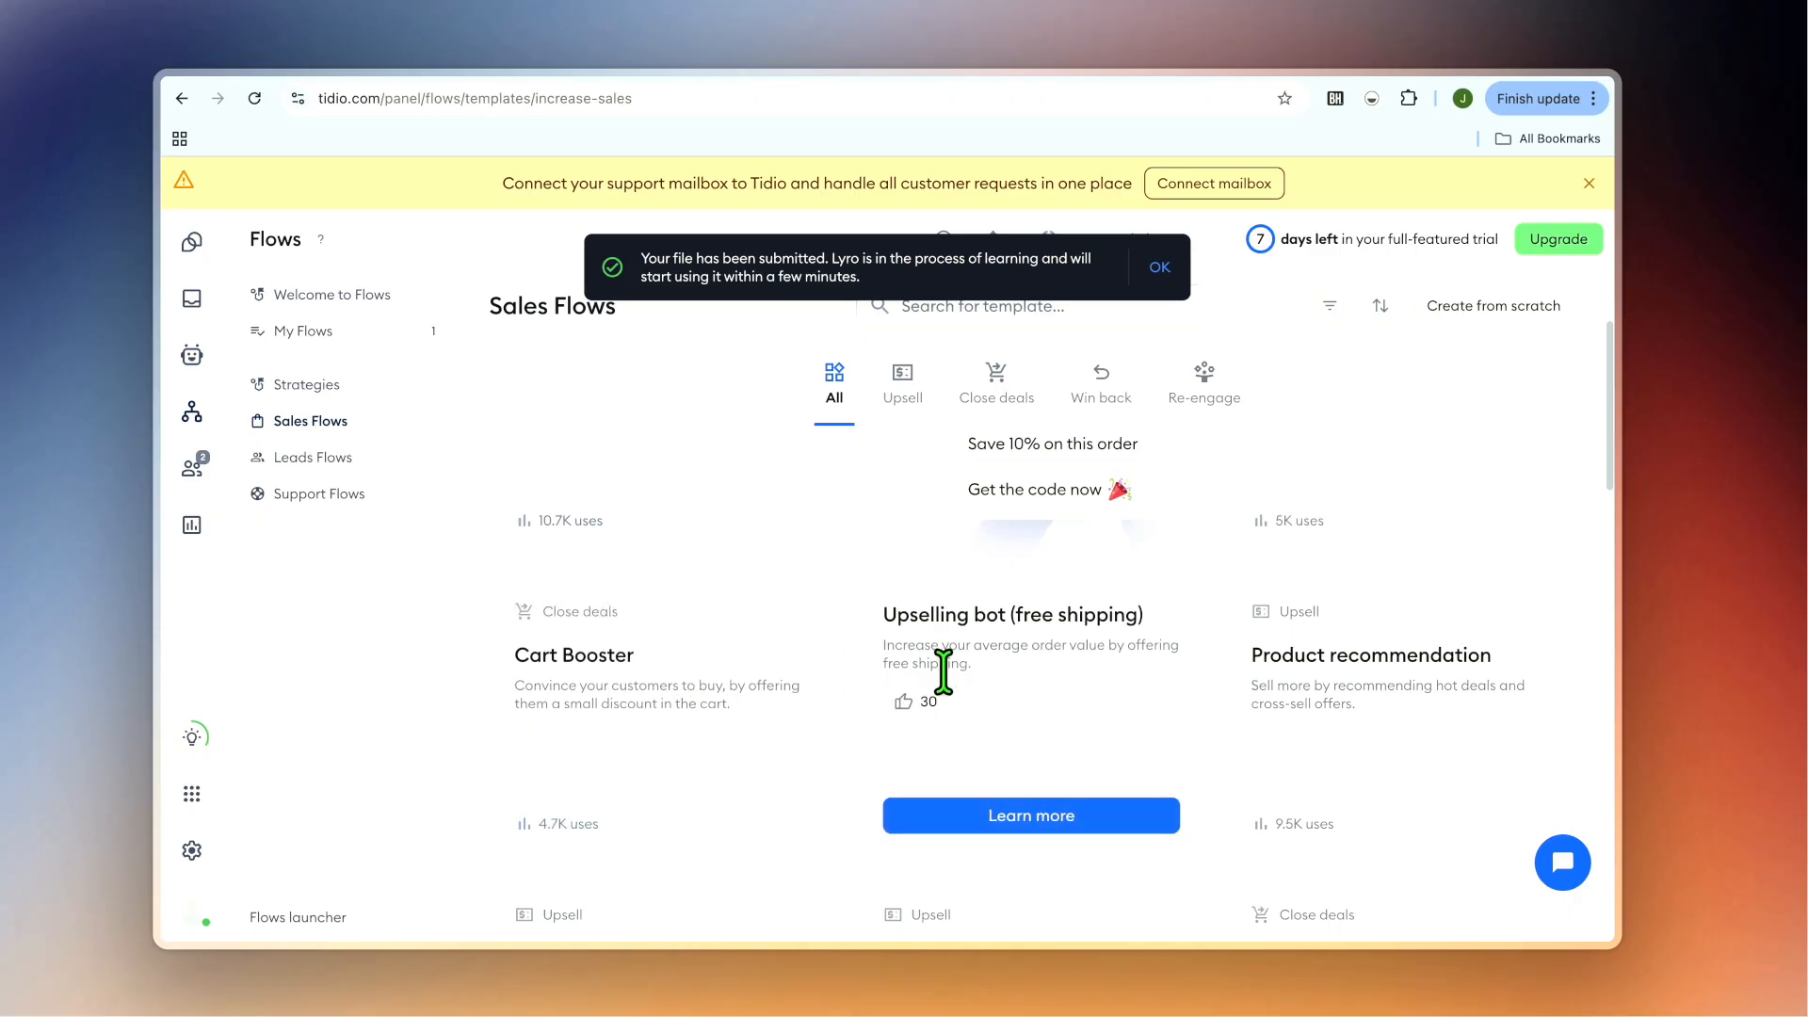
- Set up the Proactive Welcome Message sales template, saving its default online and offline messages, and activate the flow
scroll(951, 683, down, 3)
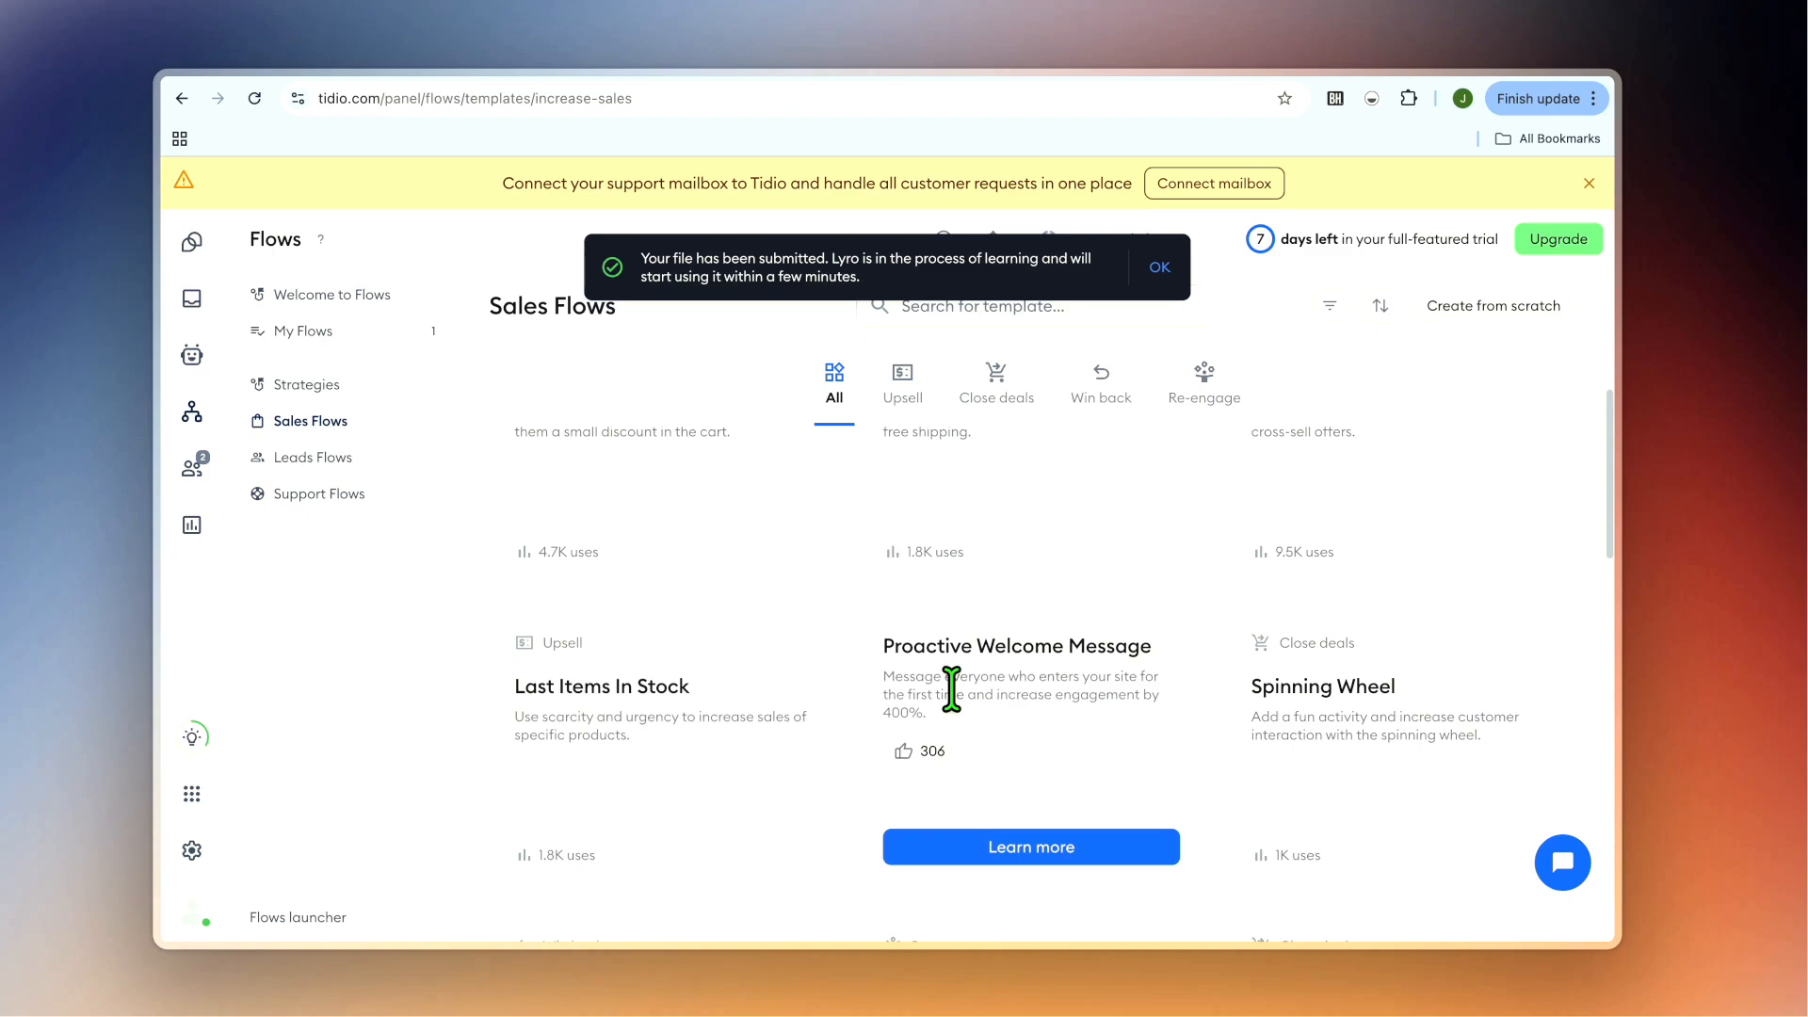
scroll(952, 691, down, 1)
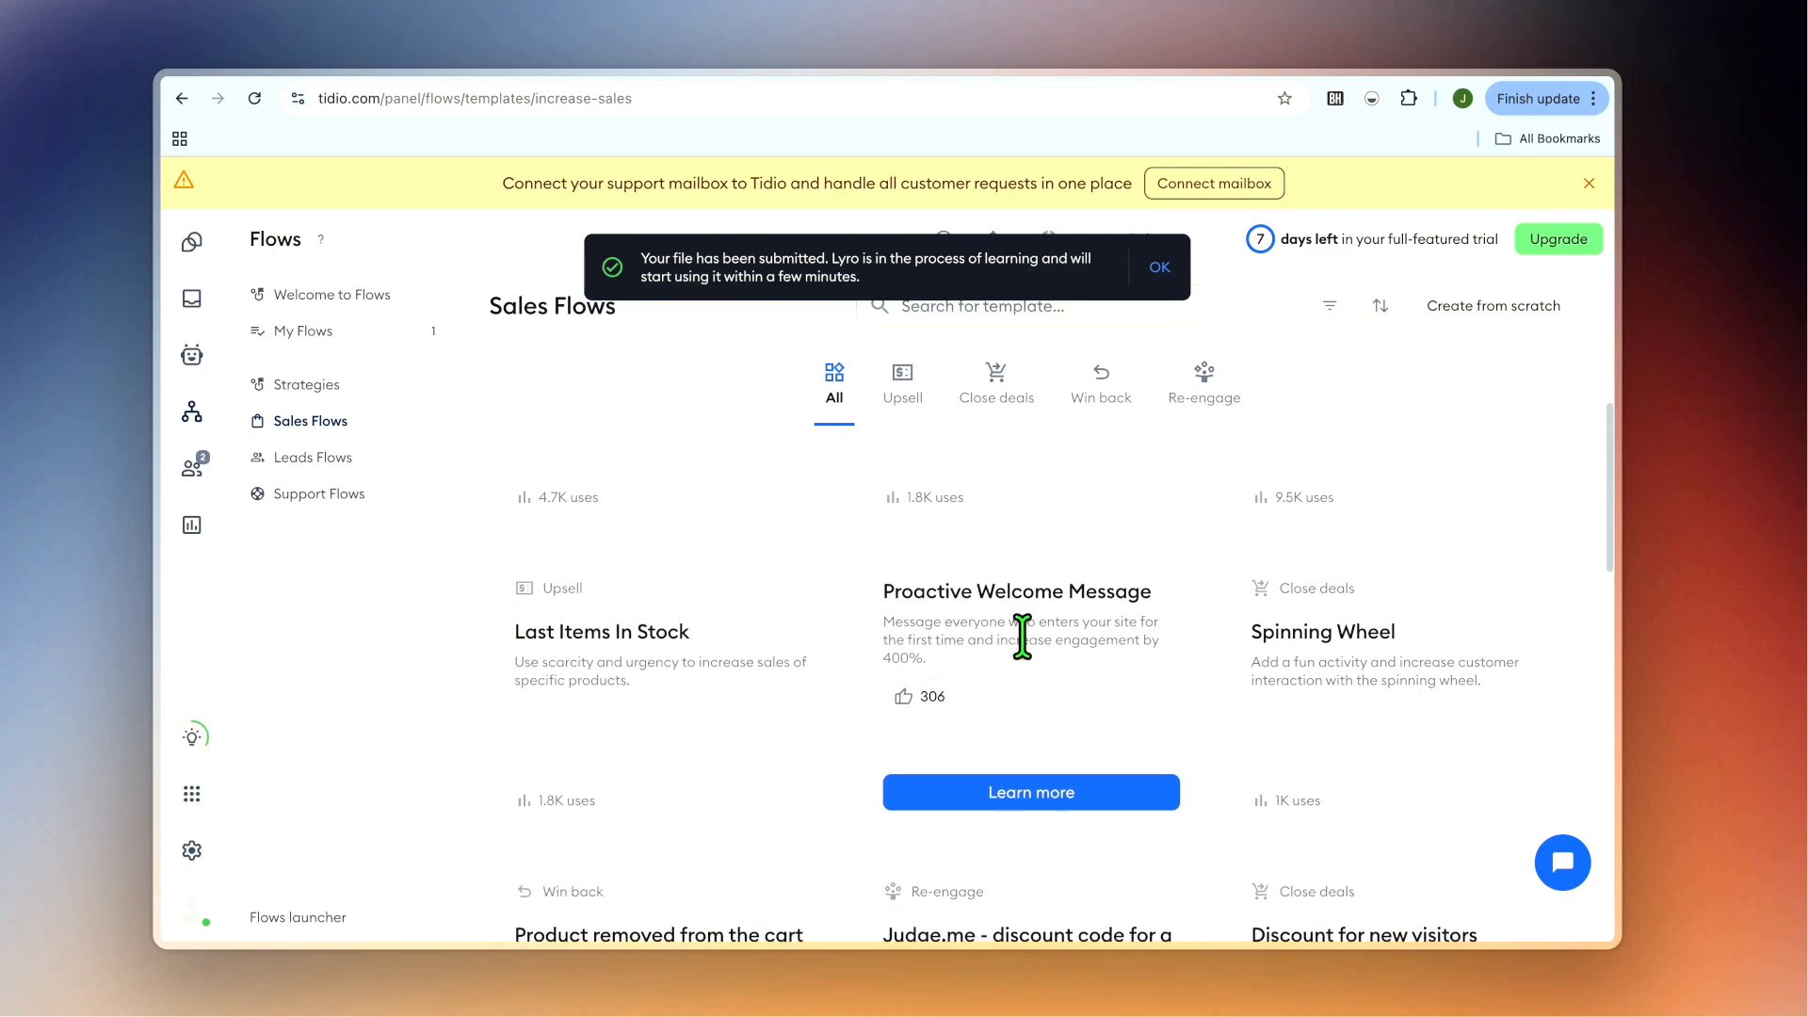
click(1087, 795)
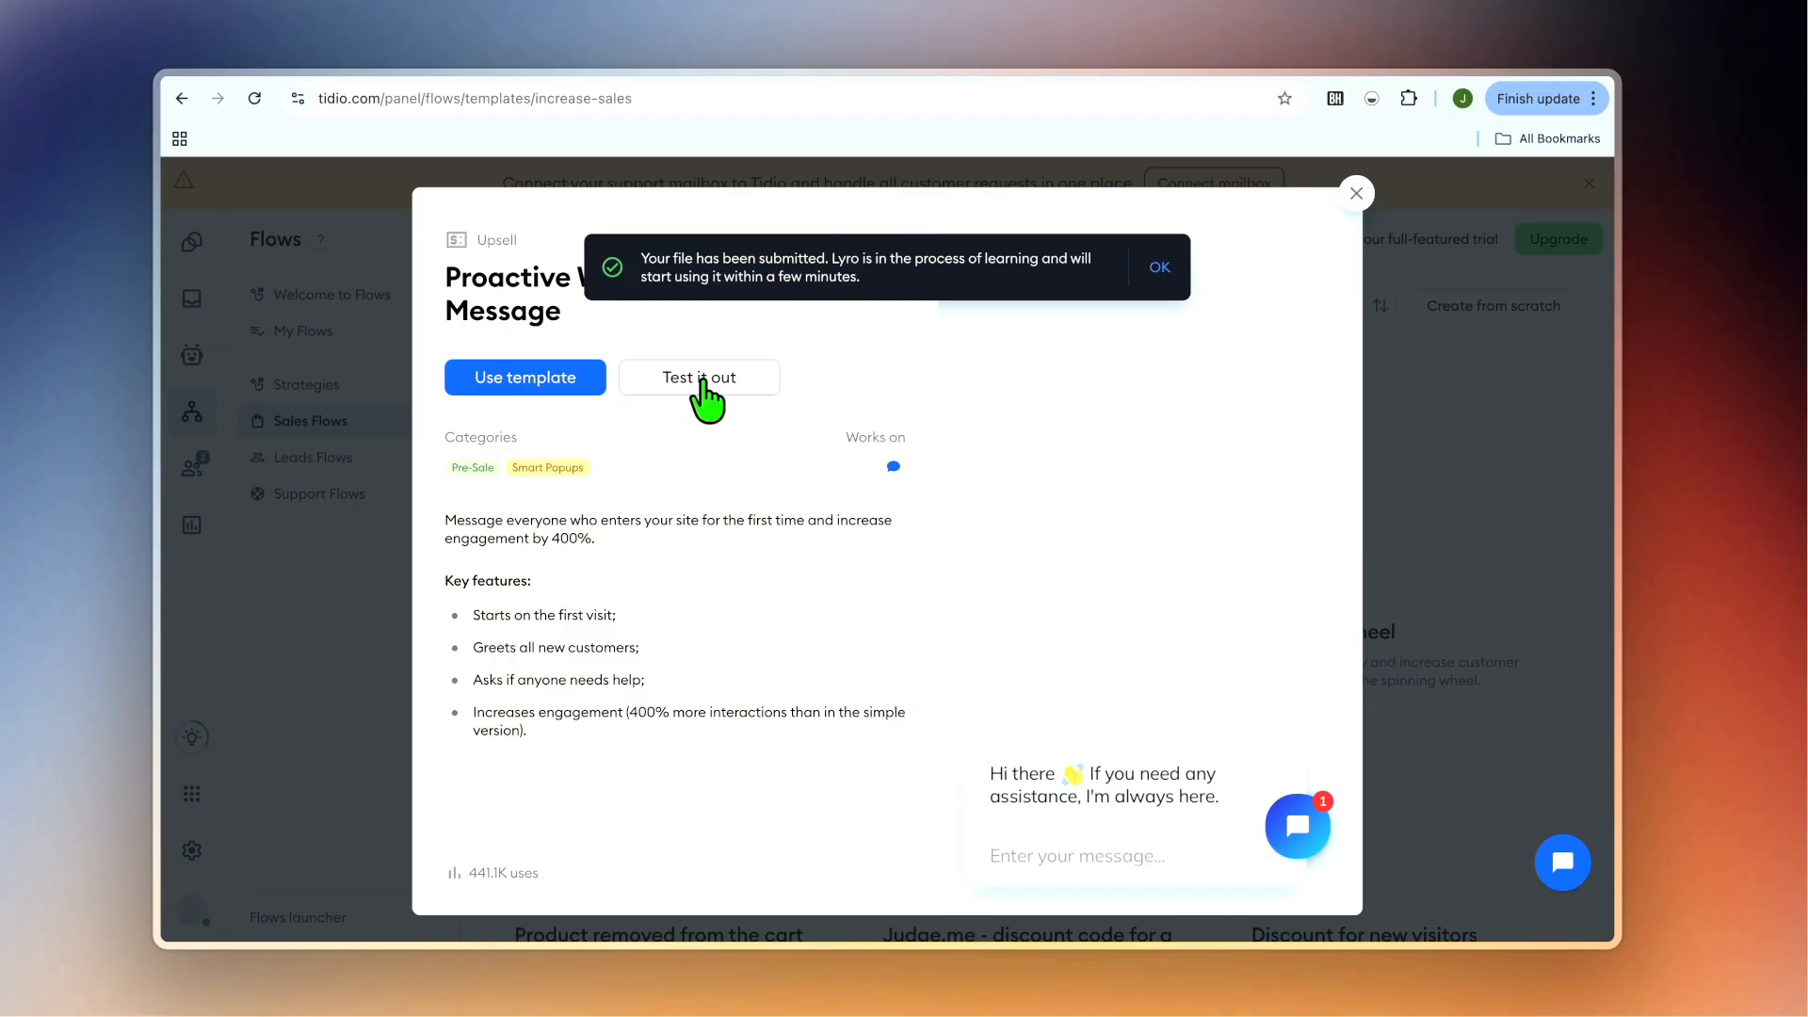
click(521, 386)
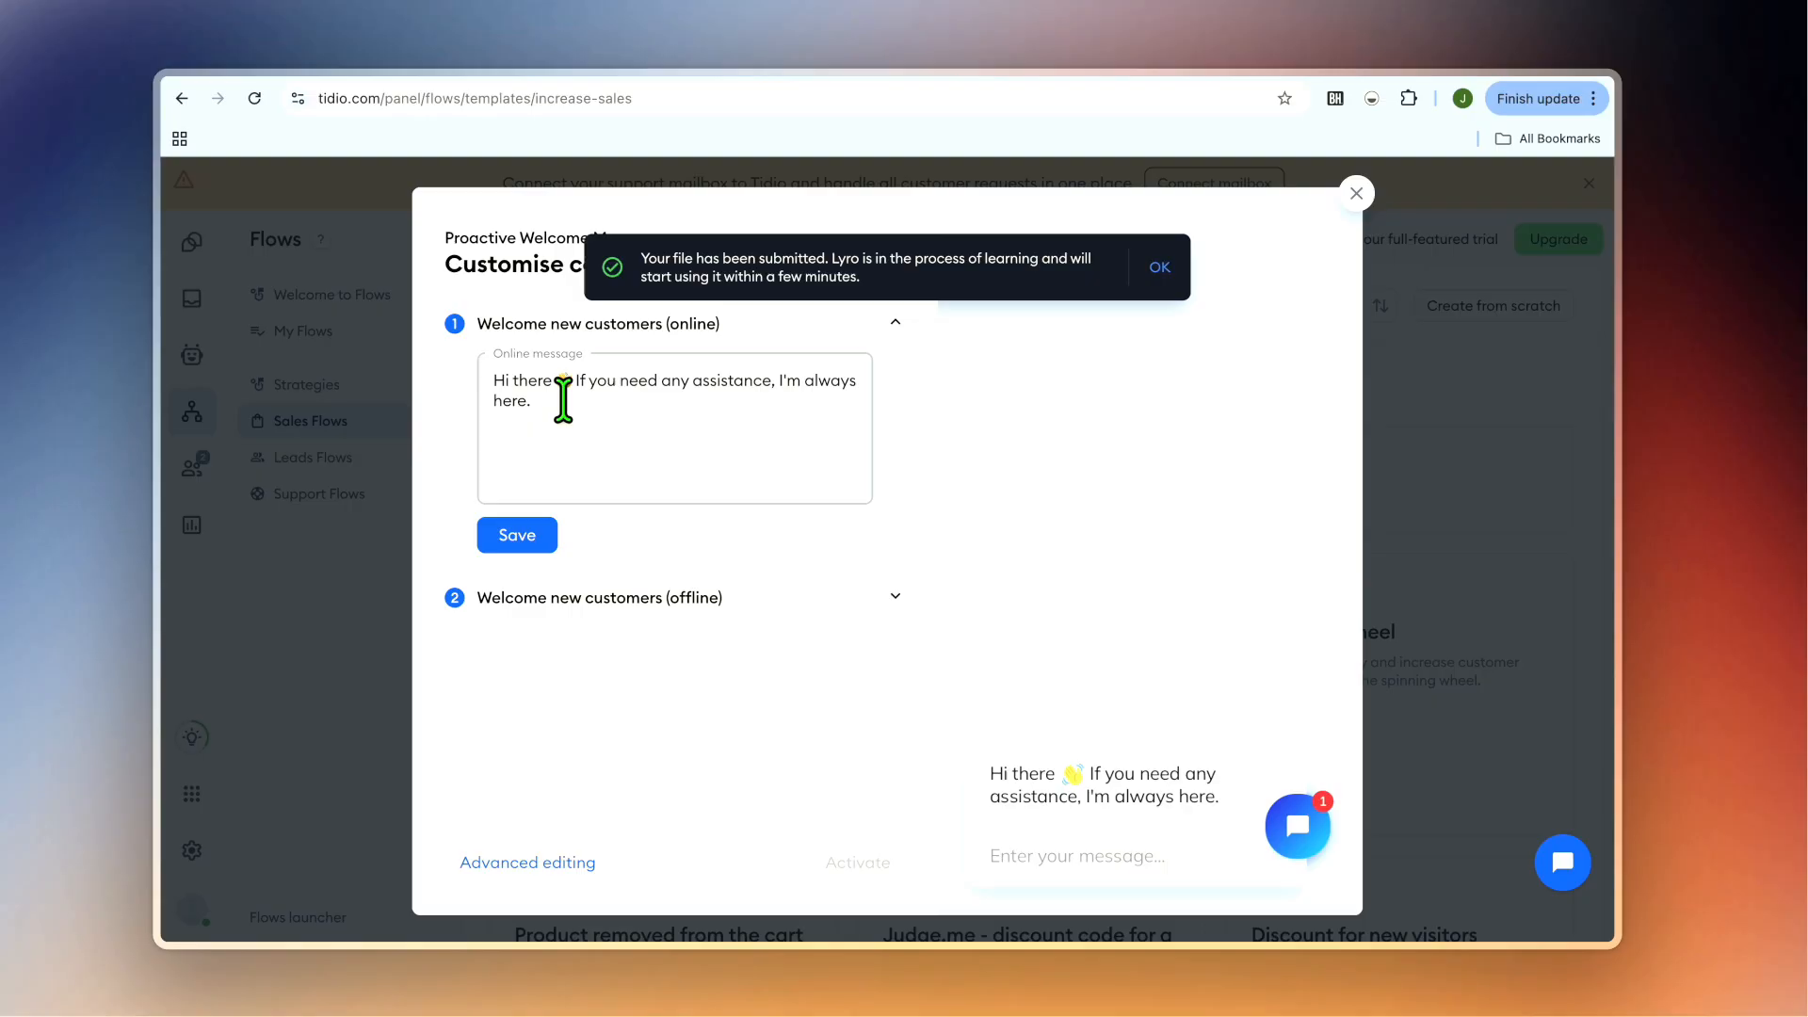
click(554, 397)
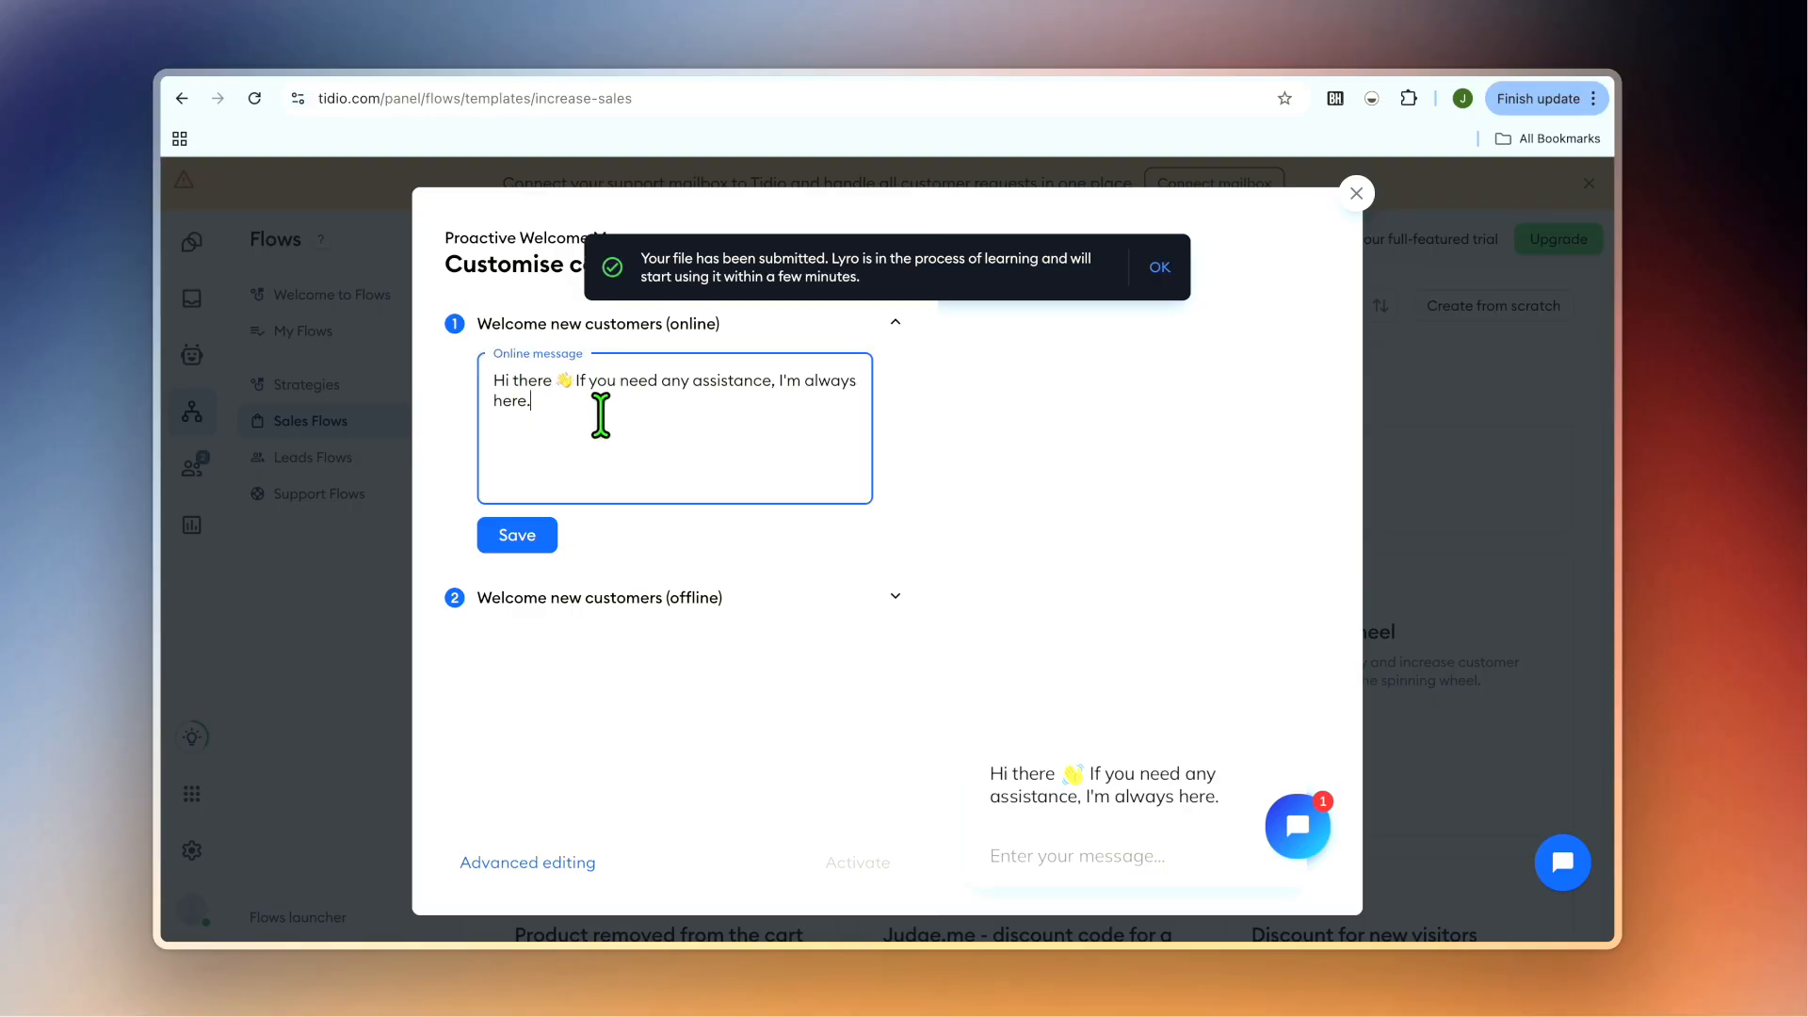
click(539, 541)
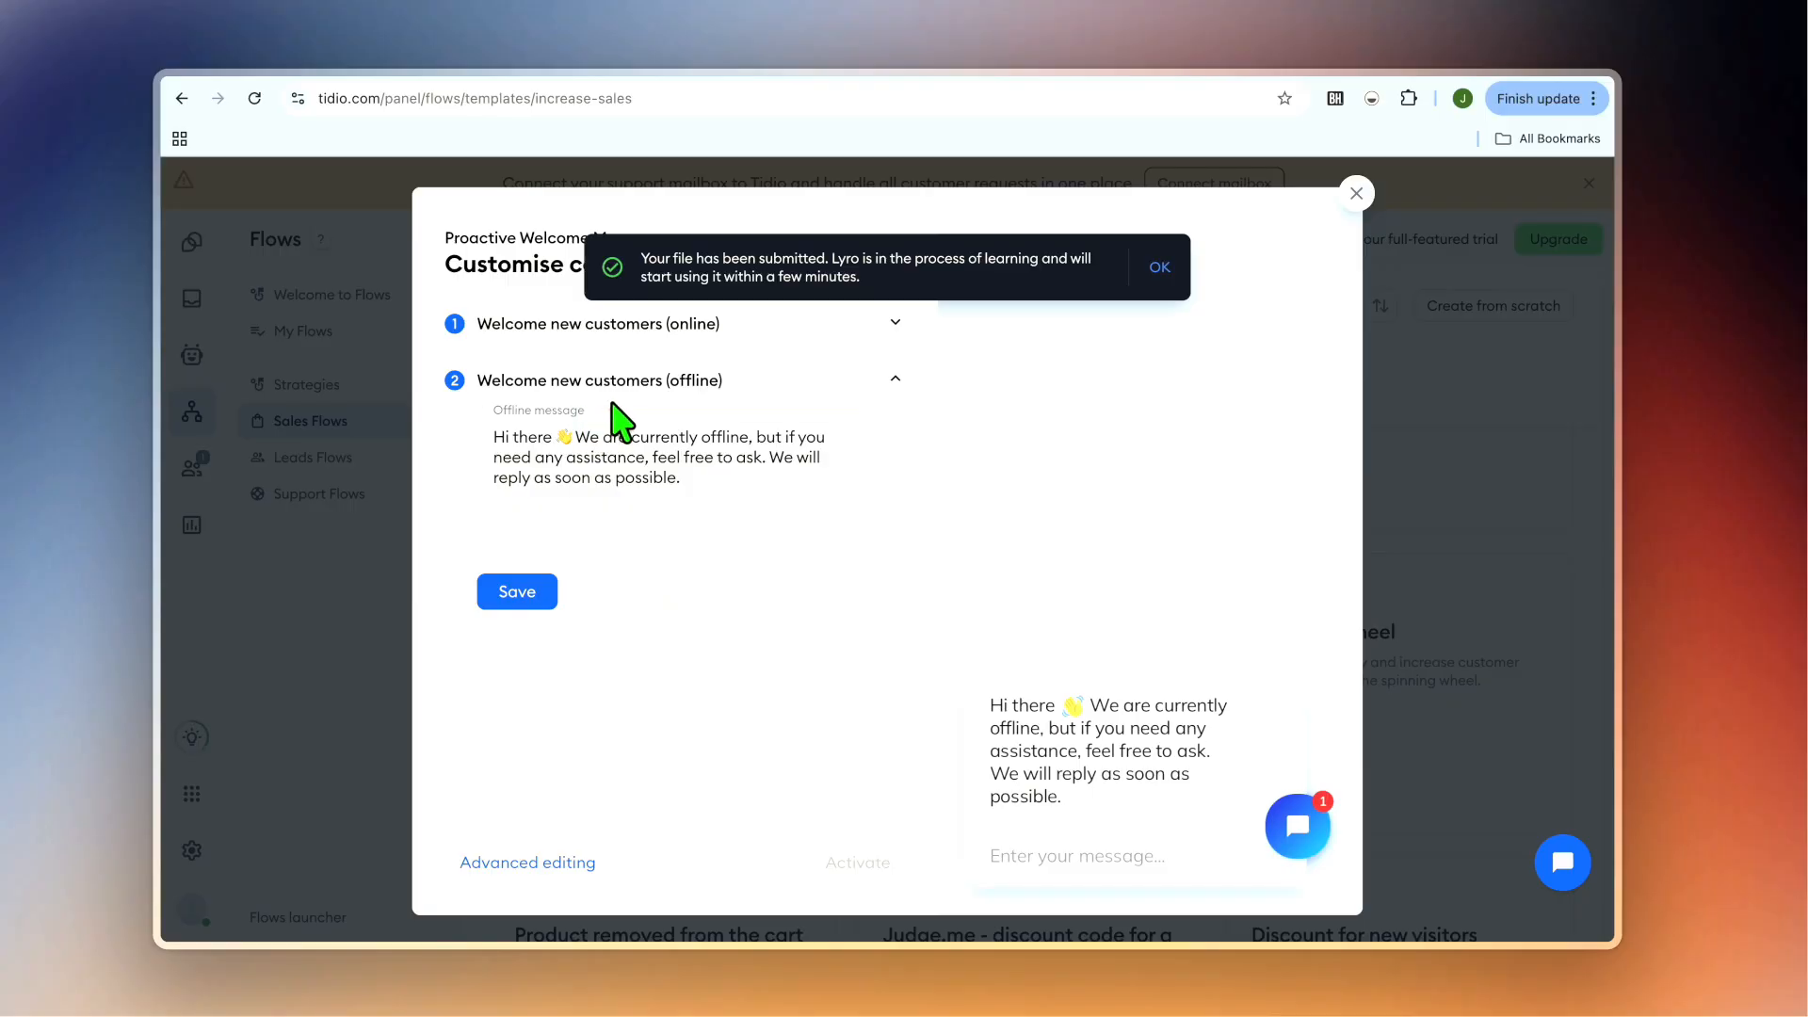
click(523, 595)
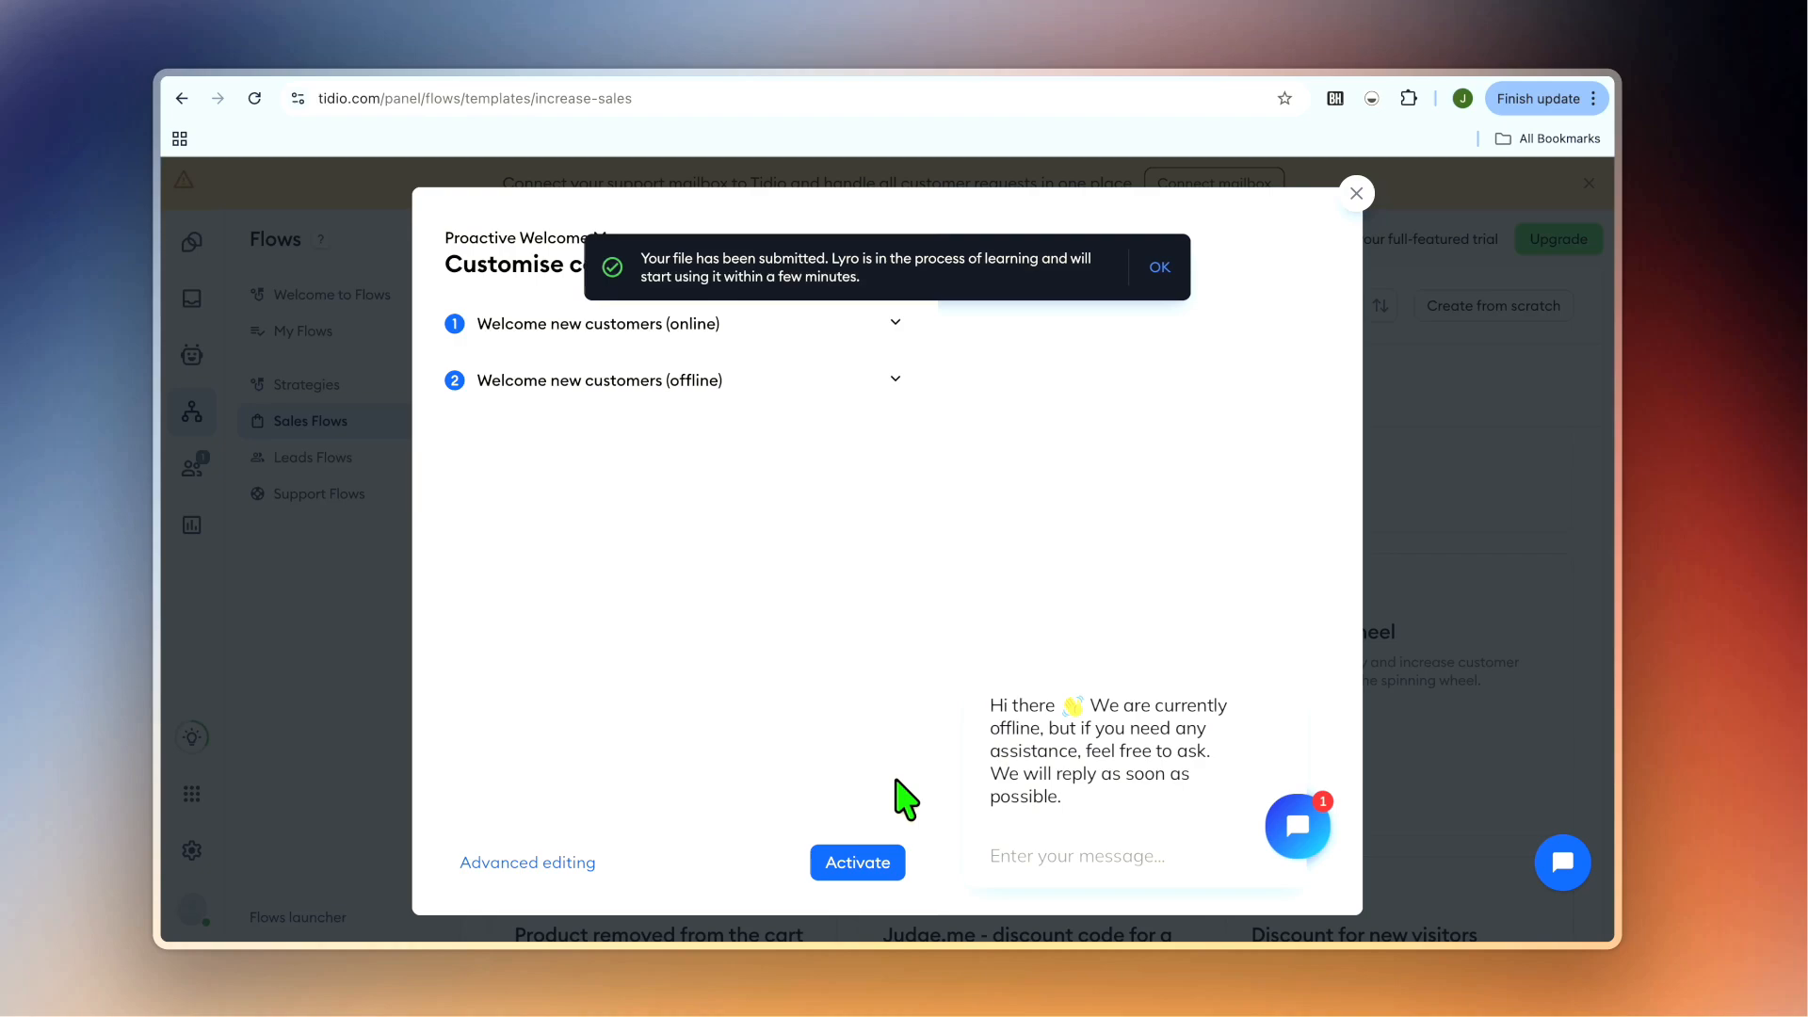
click(870, 862)
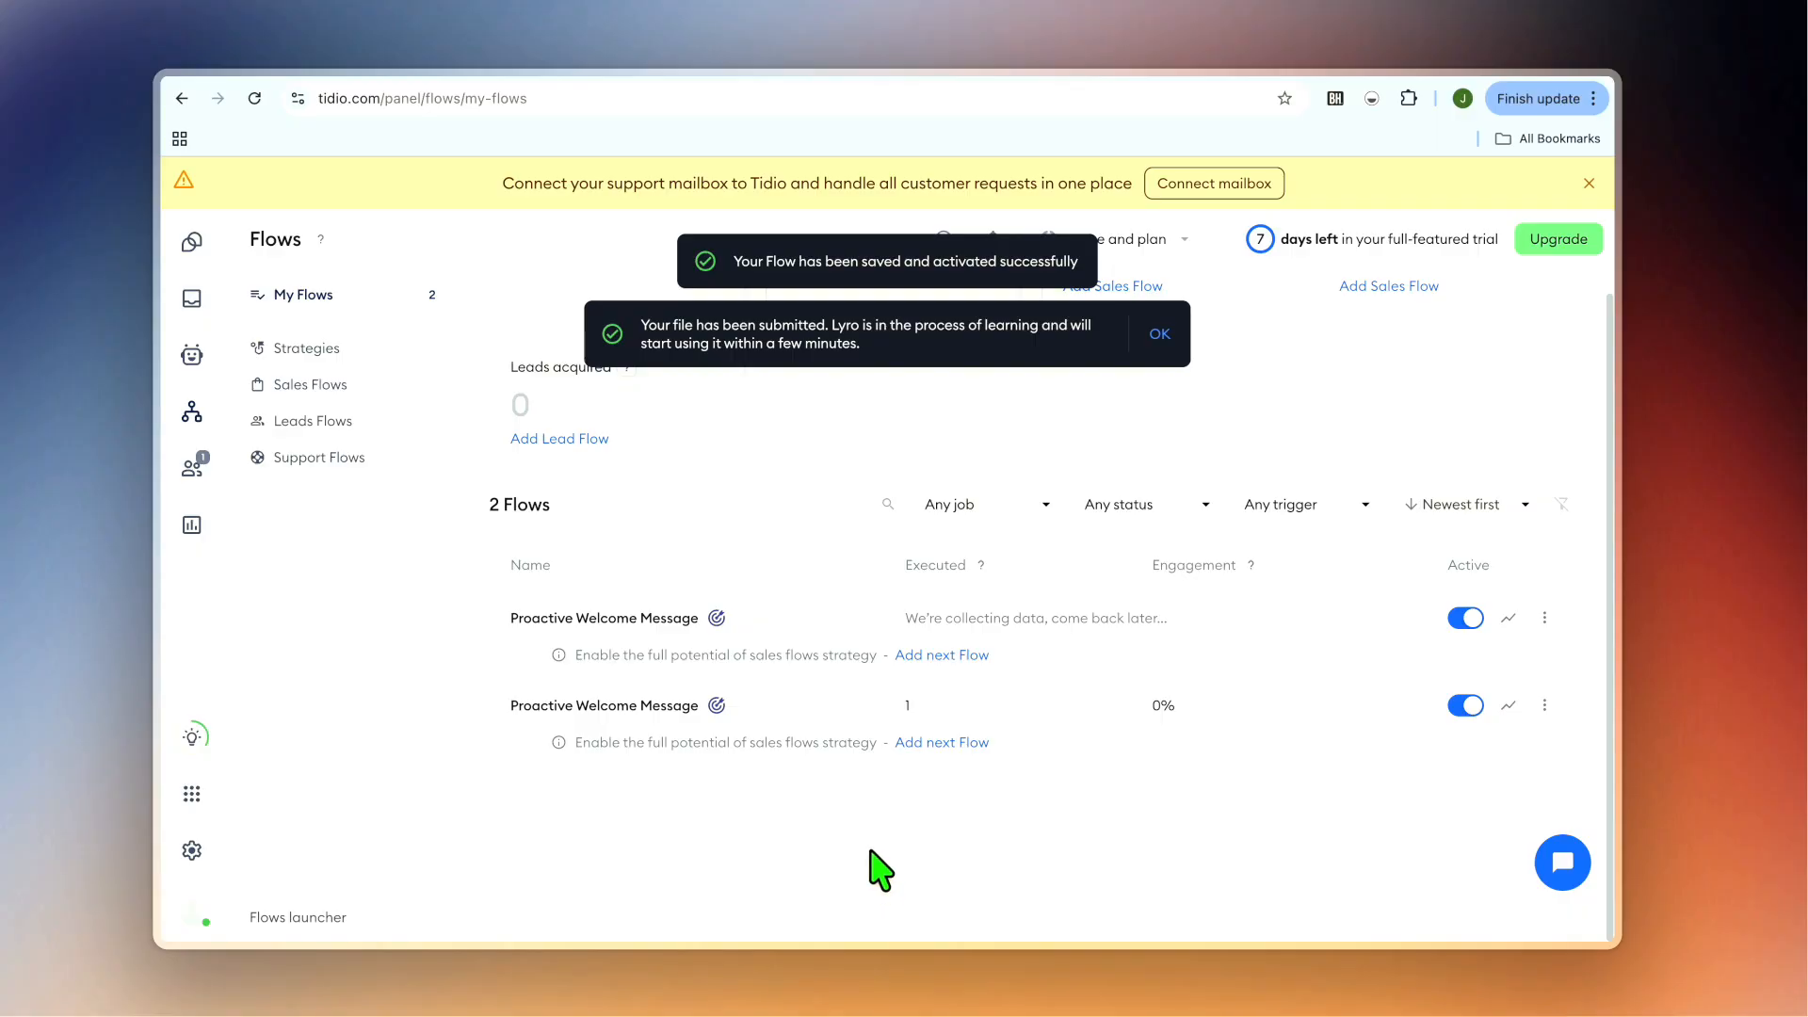
- Browse the remaining Sales Flows templates, such as Product removed from the cart and Discount for new visitors
click(345, 388)
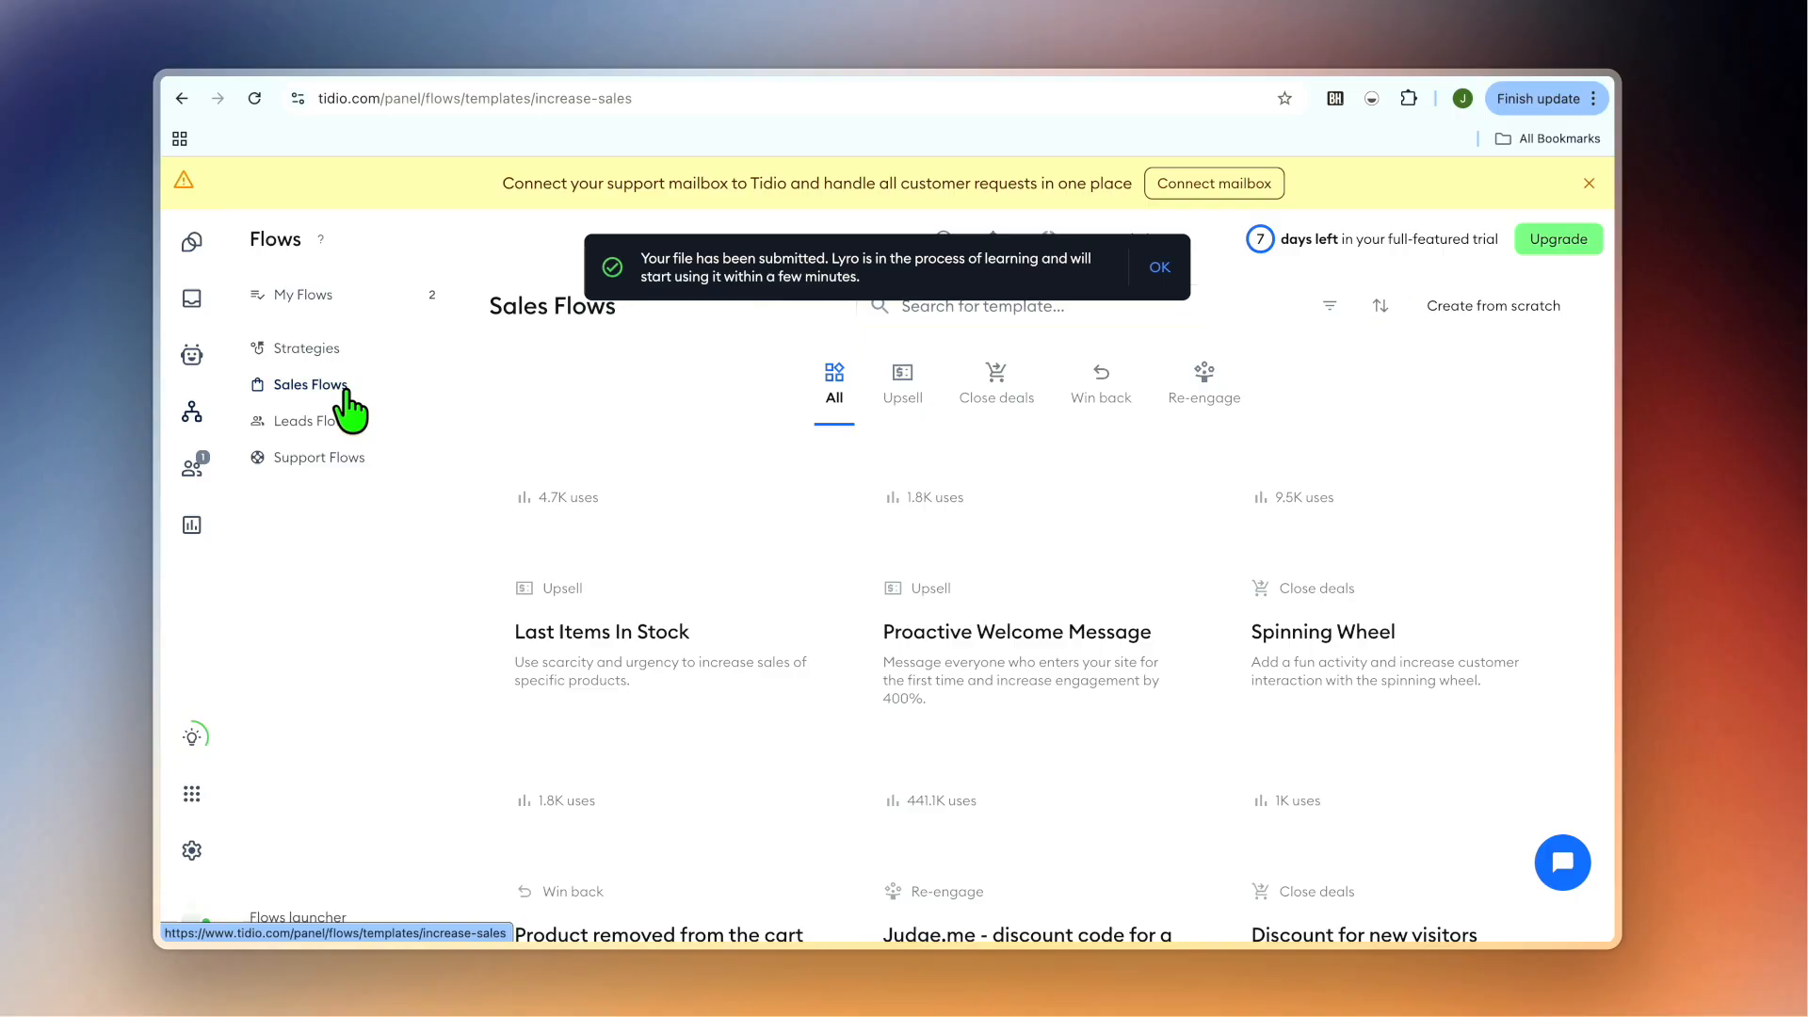
scroll(767, 674, down, 4)
scroll(772, 678, up, 2)
scroll(772, 678, up, 1)
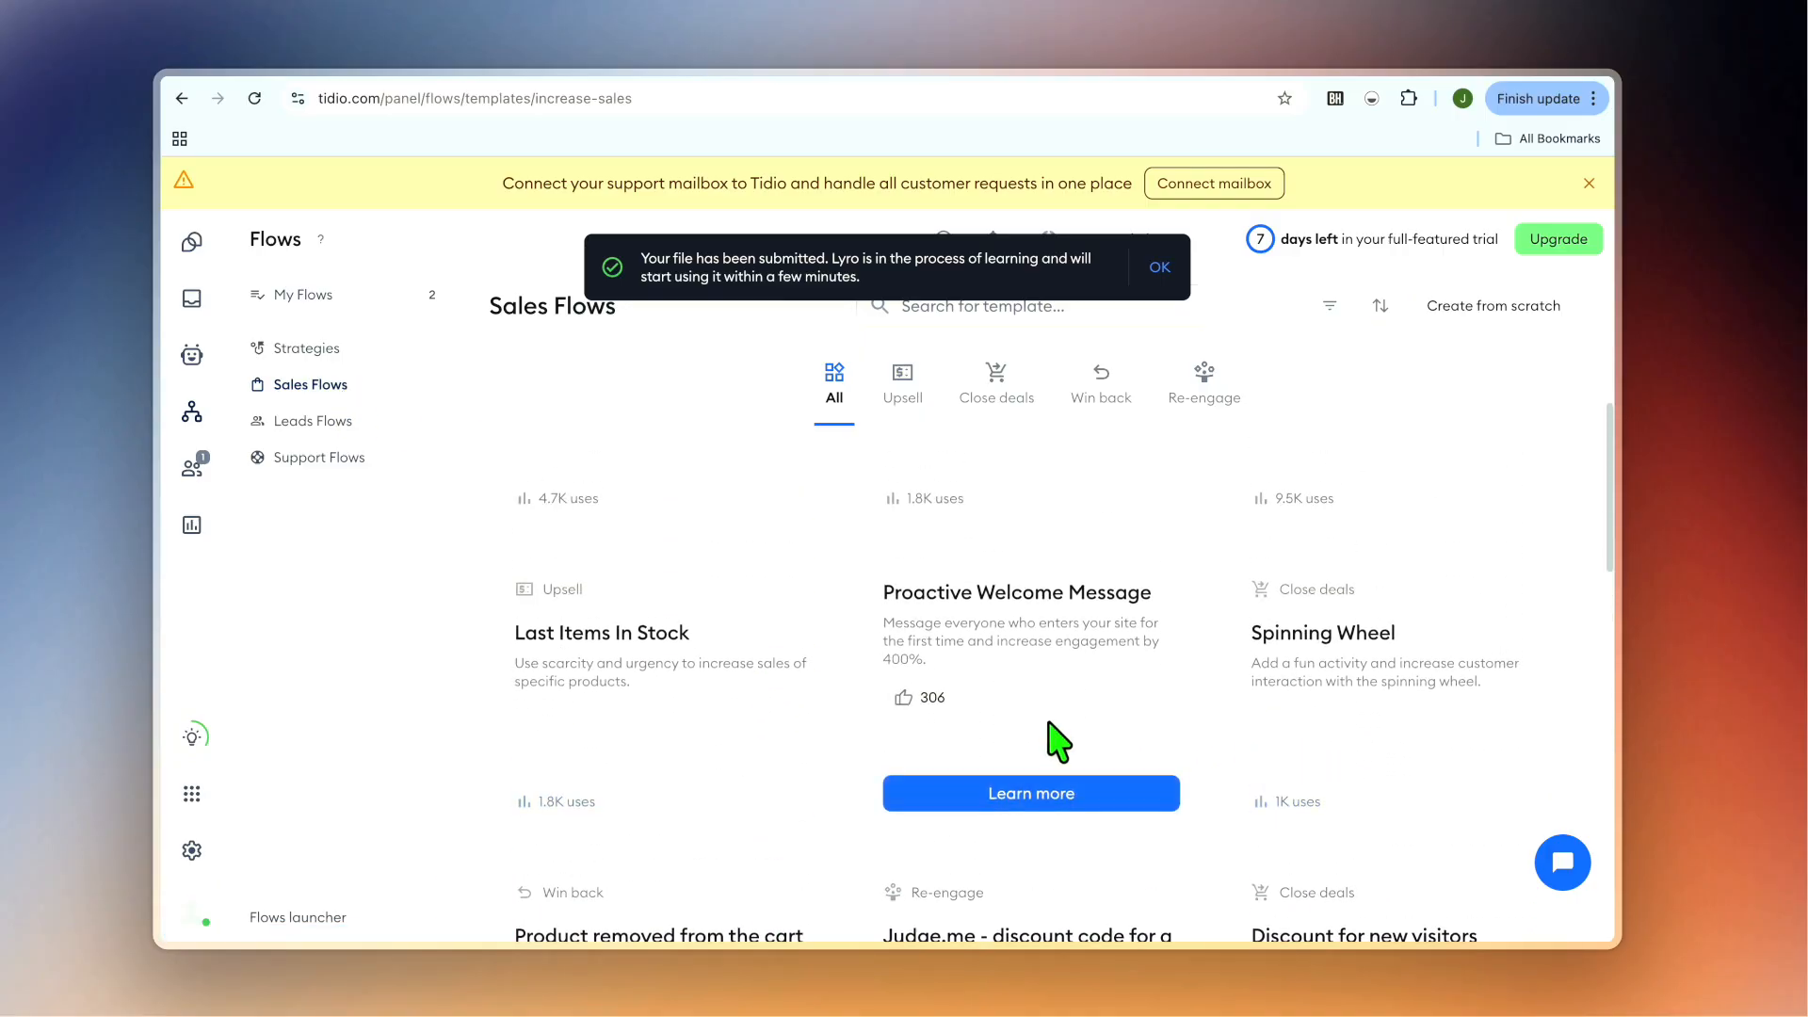
scroll(1058, 738, down, 2)
scroll(1297, 767, down, 6)
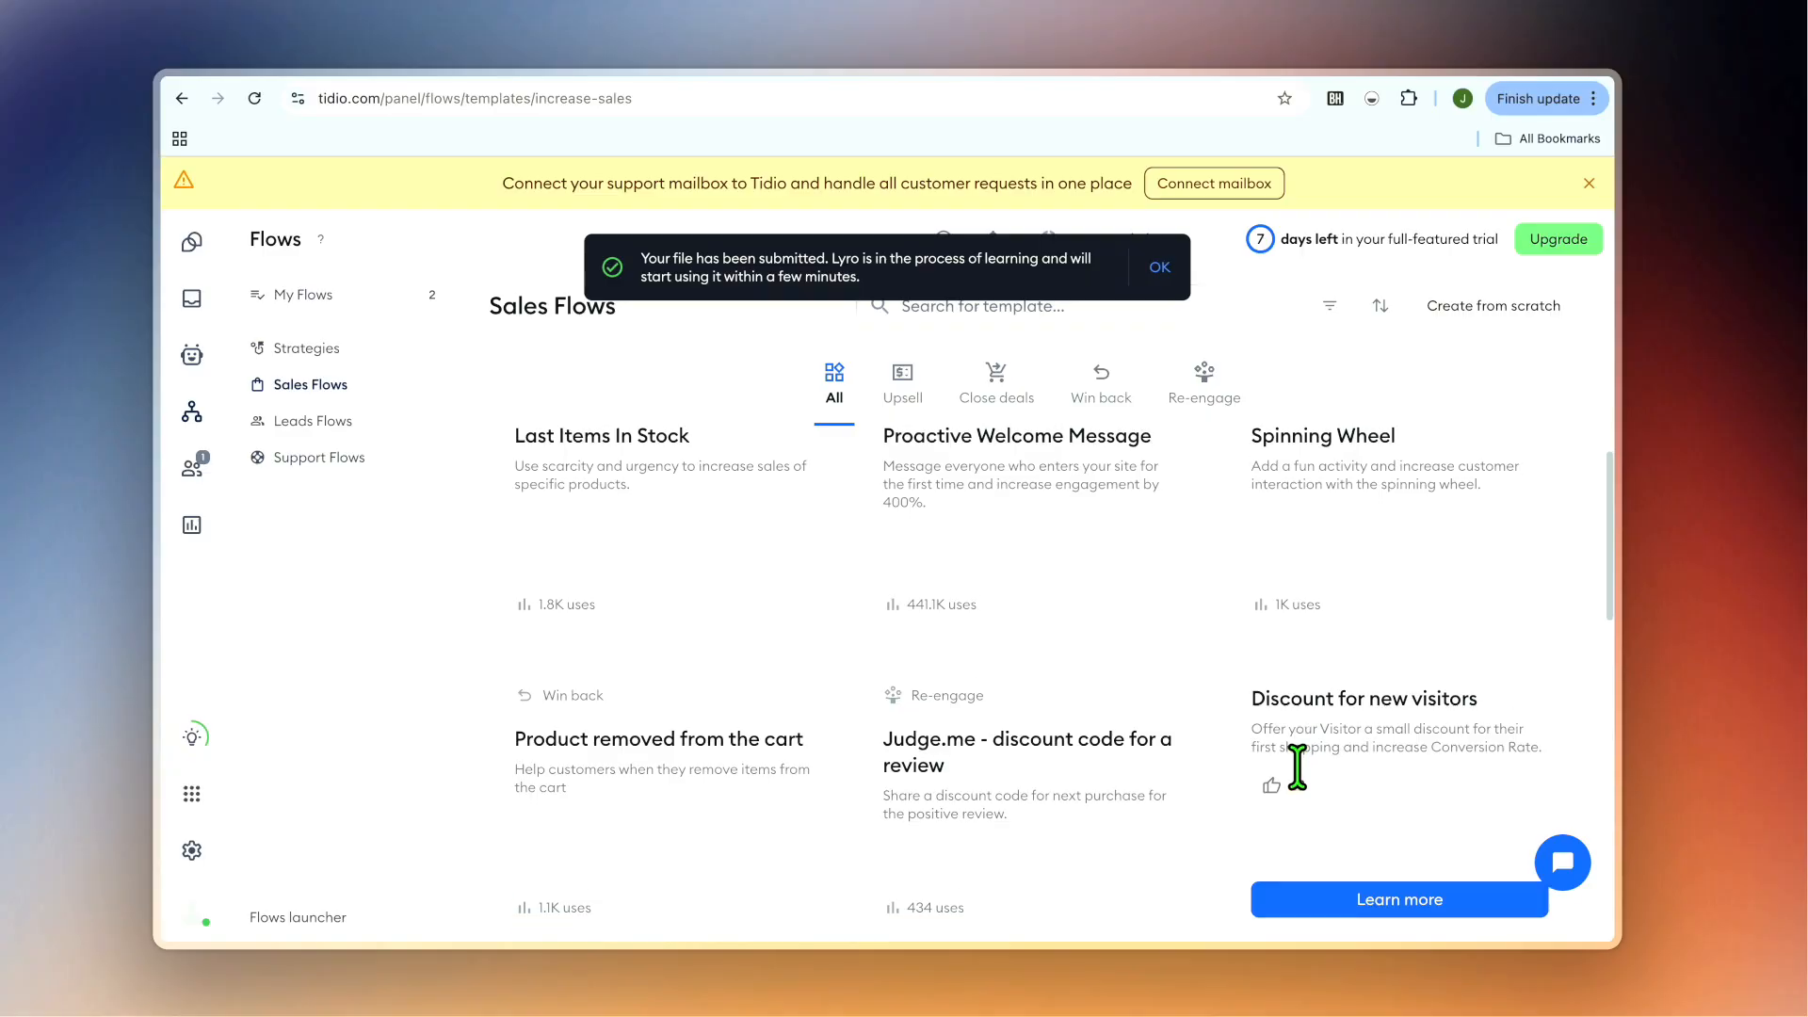
scroll(1101, 852, down, 1)
scroll(1102, 852, up, 8)
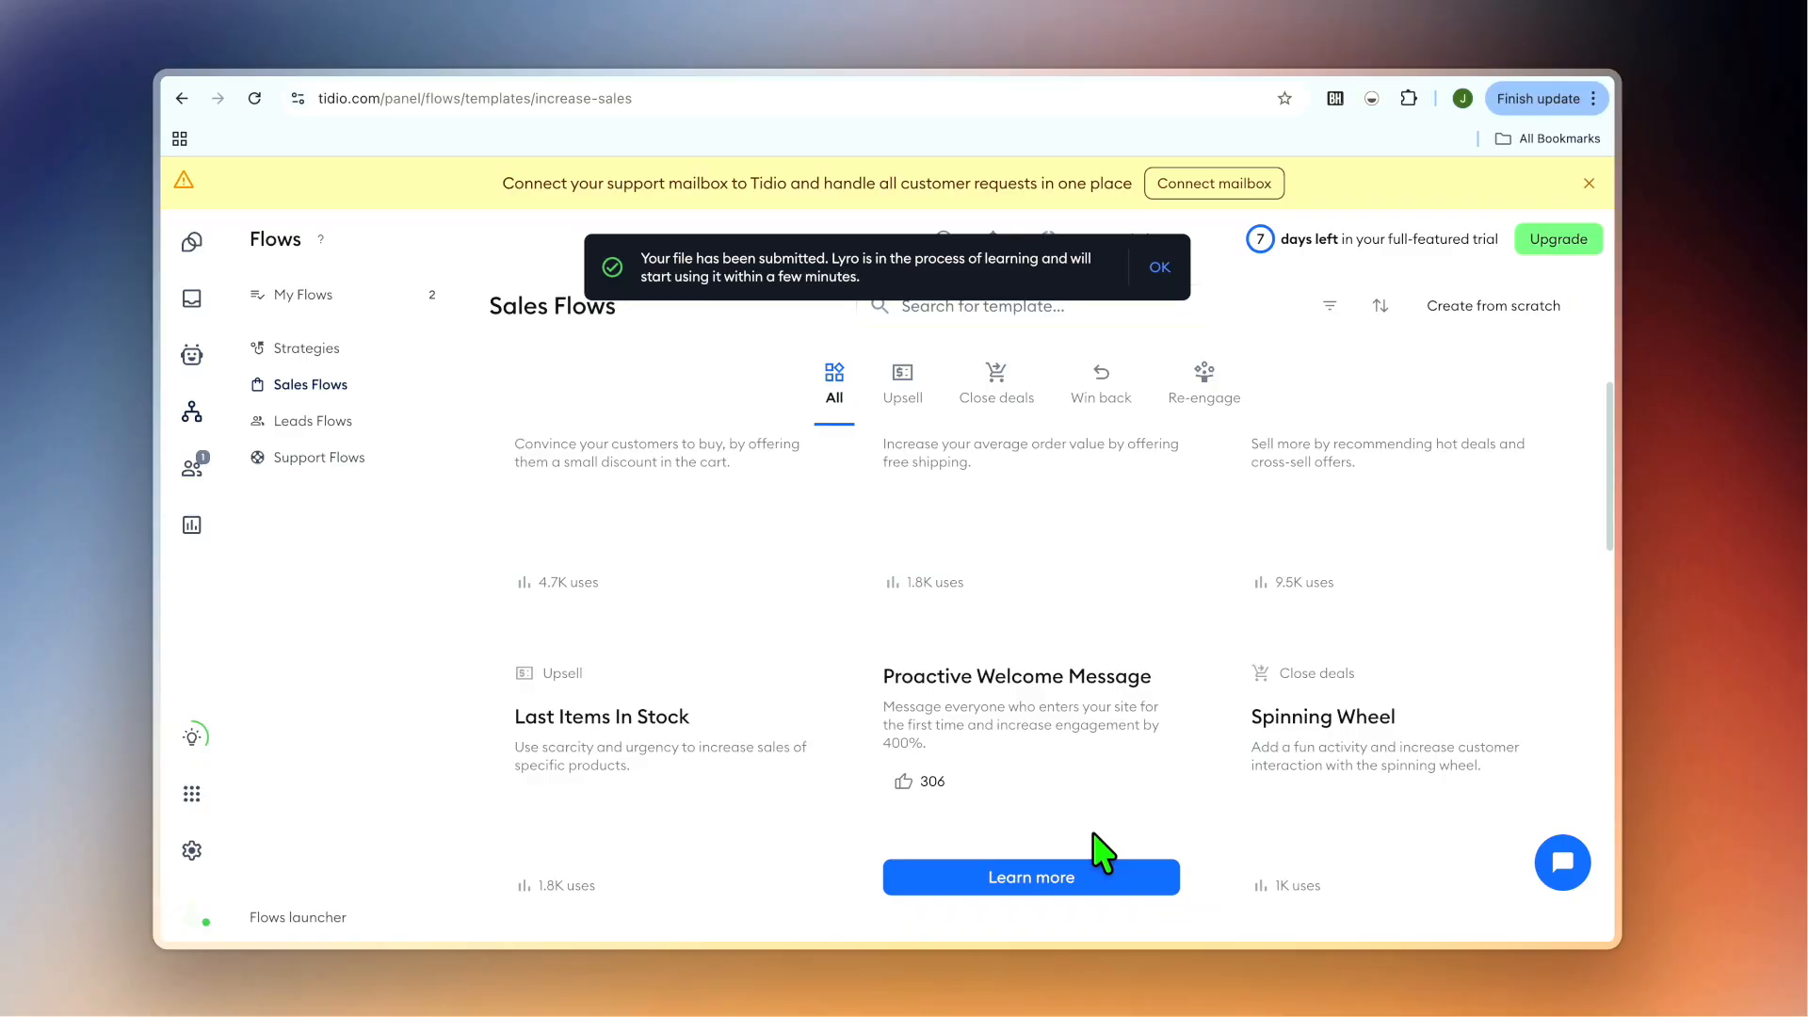
- Switch to the Shopify storefront and send "is this soap good for sensitive skin" in its chat widget
click(1445, 82)
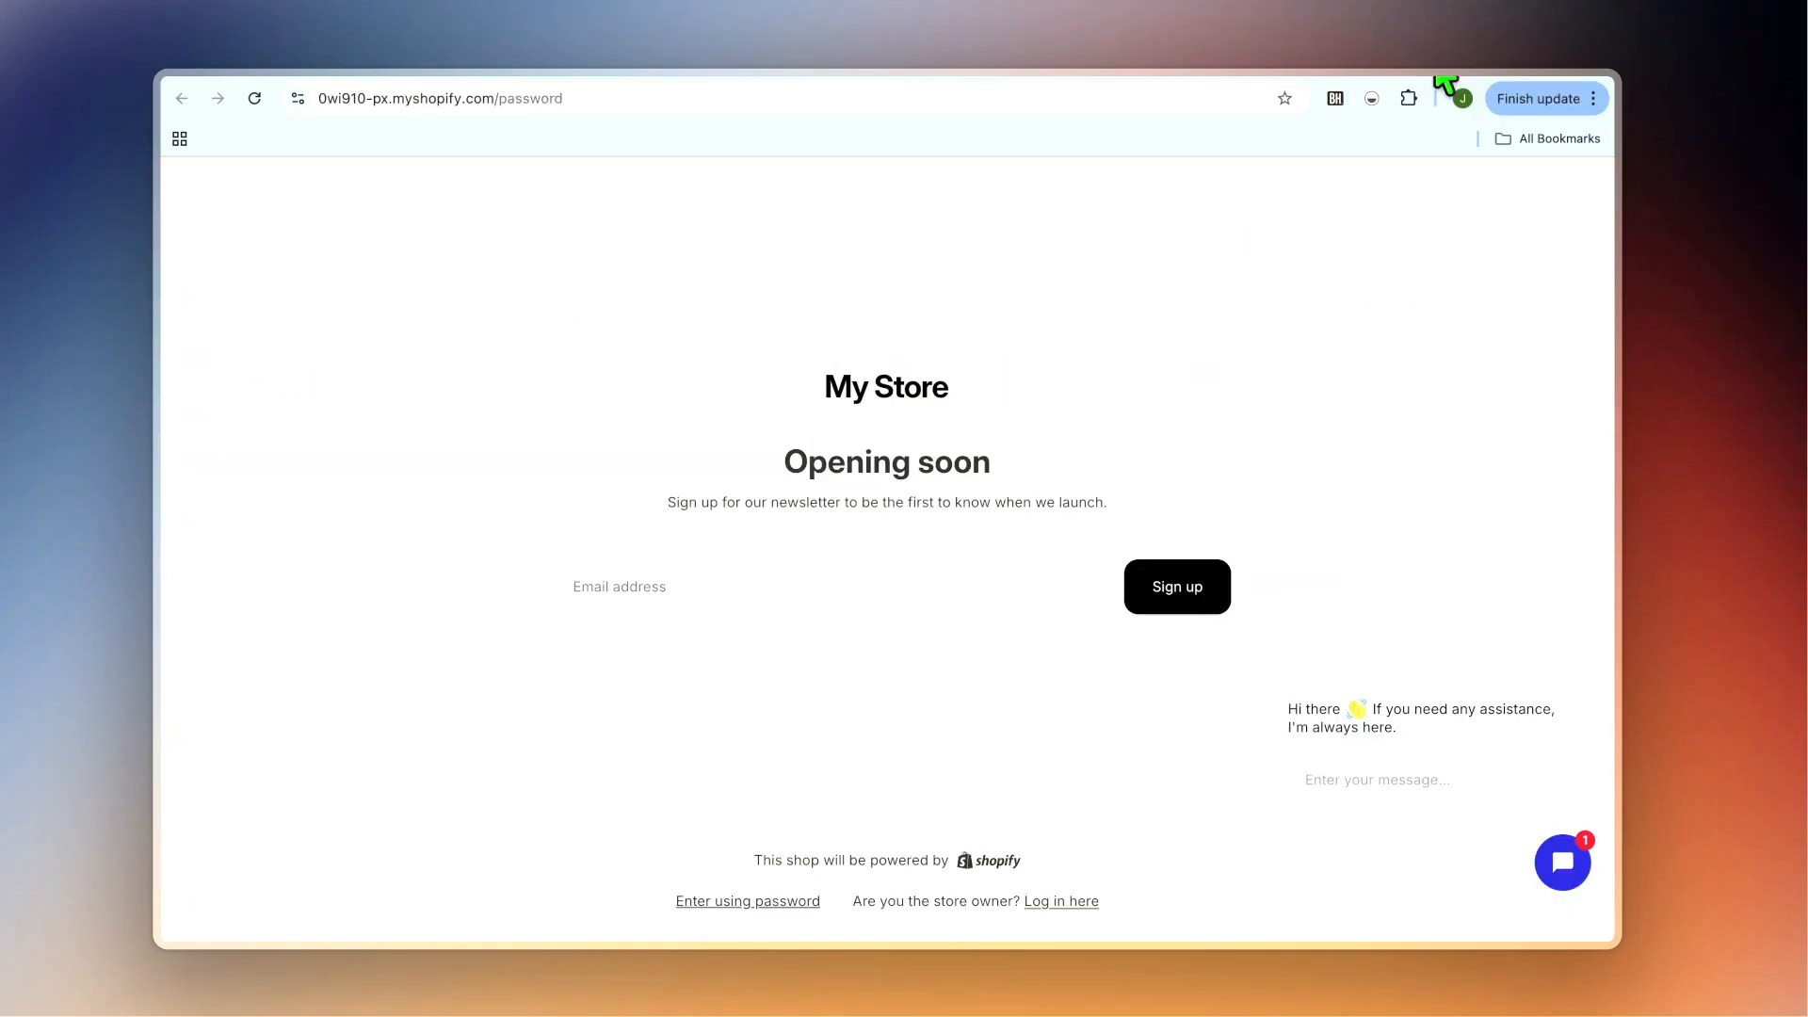
click(1474, 84)
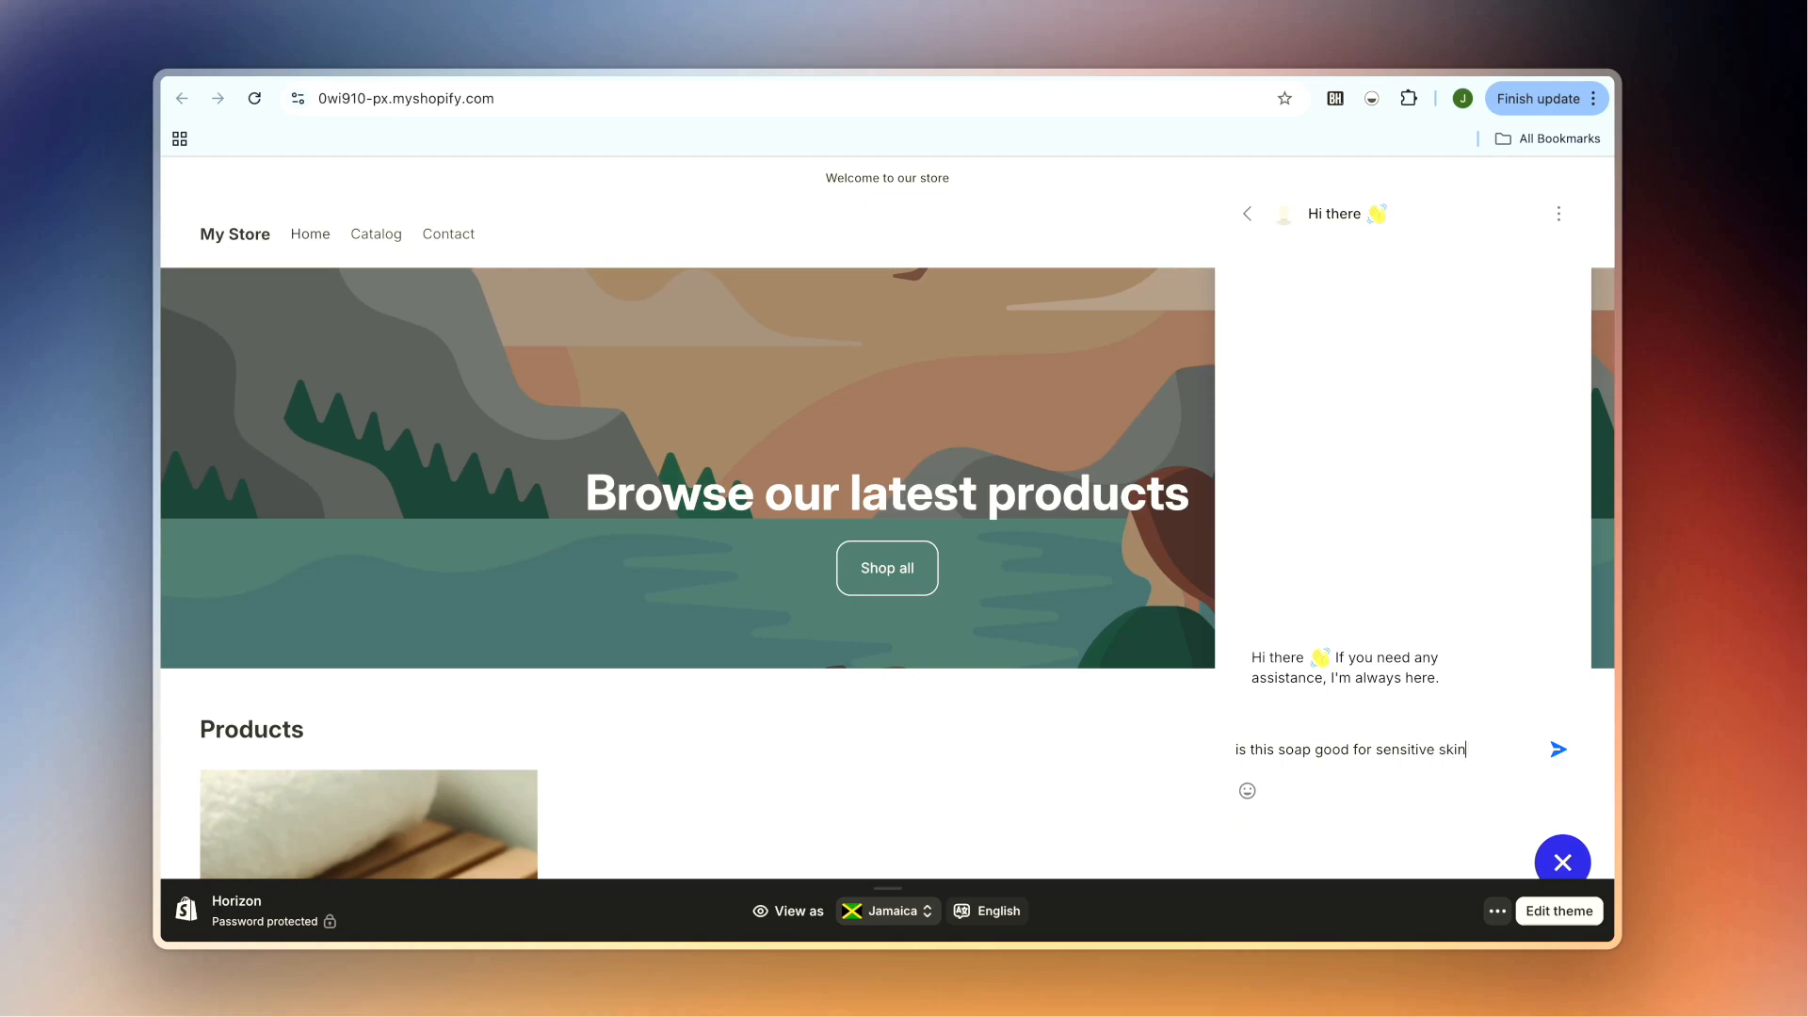
click(1557, 750)
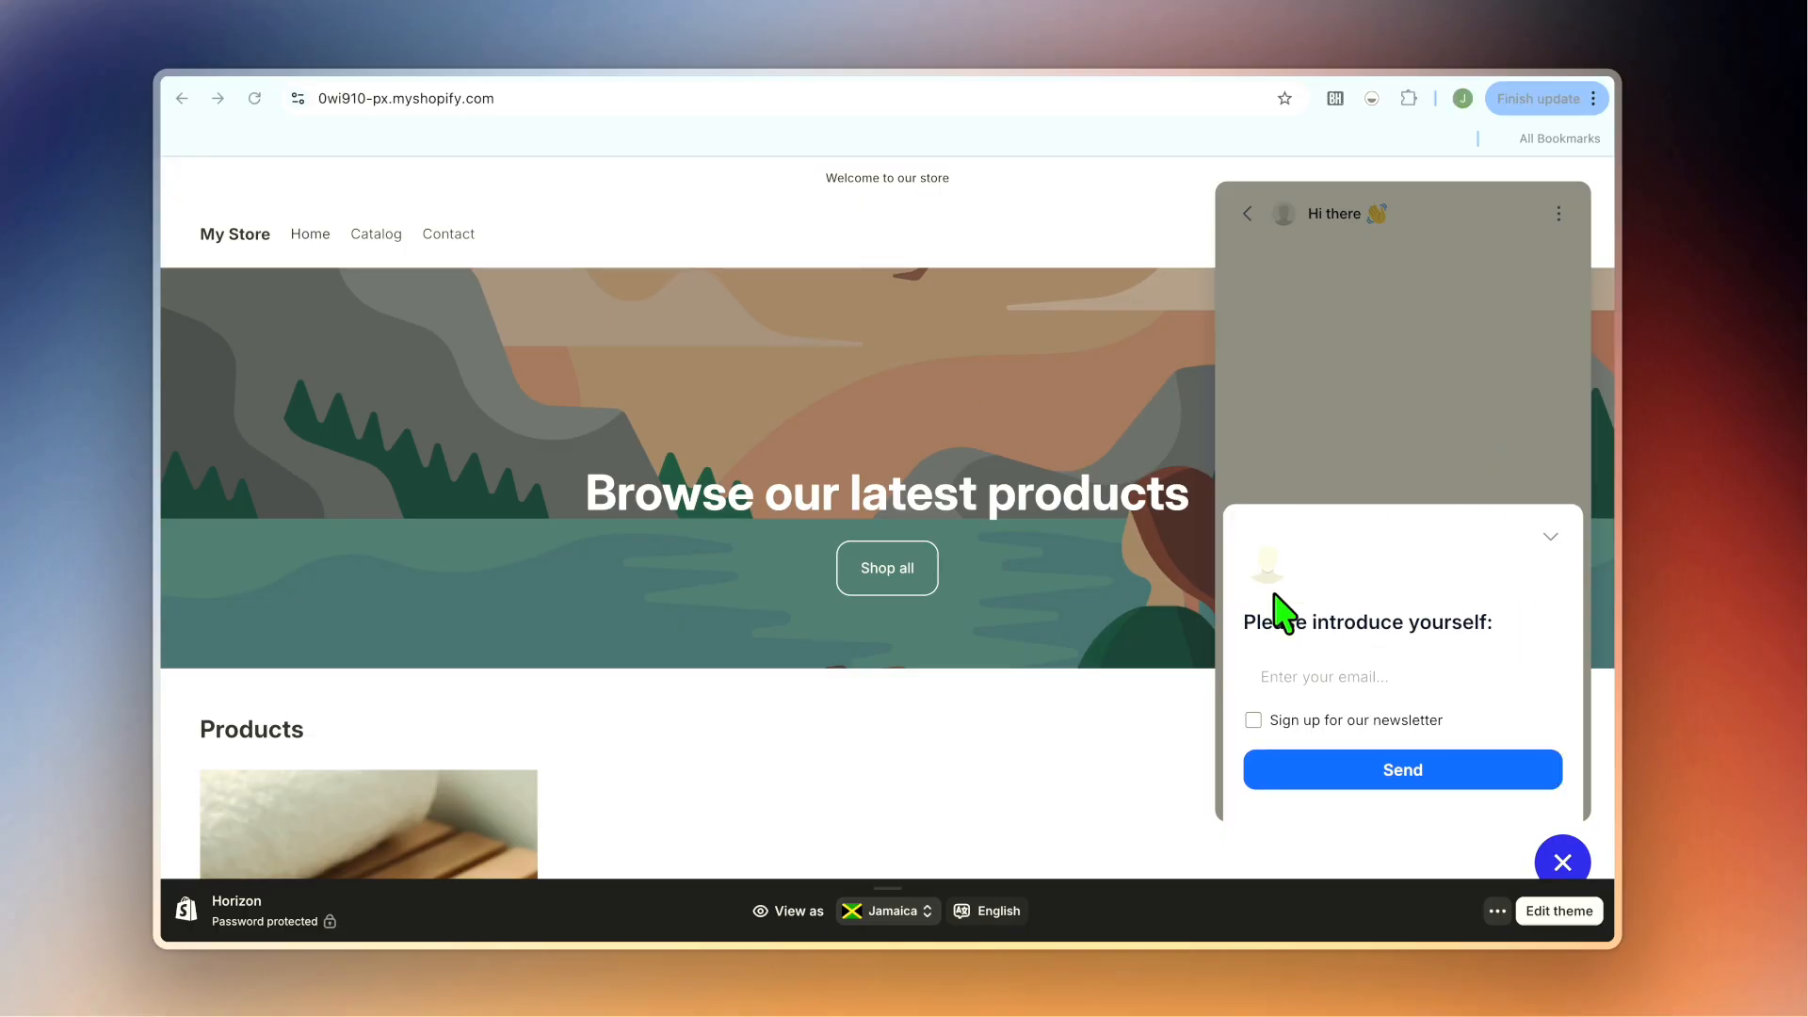
- Submit the chat's introduction form with the visitor's e-mail and newsletter sign-up, and read Lyro's product reply
click(1316, 661)
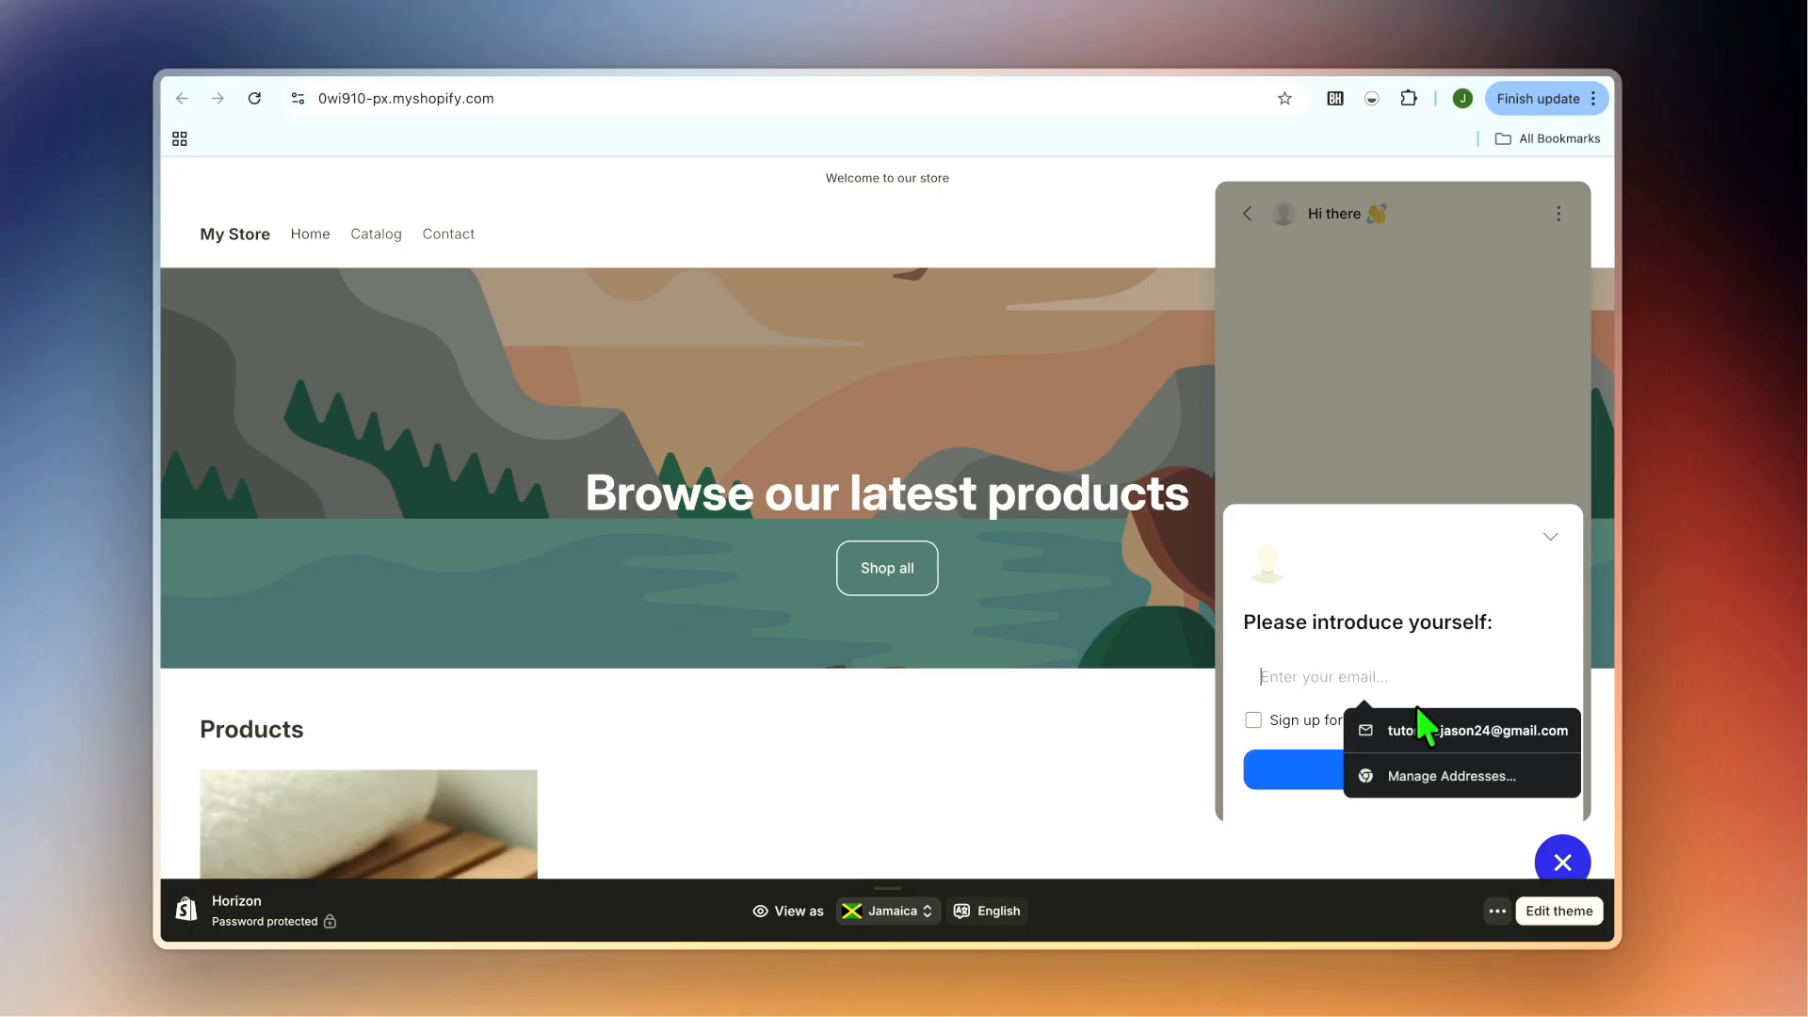
click(1420, 716)
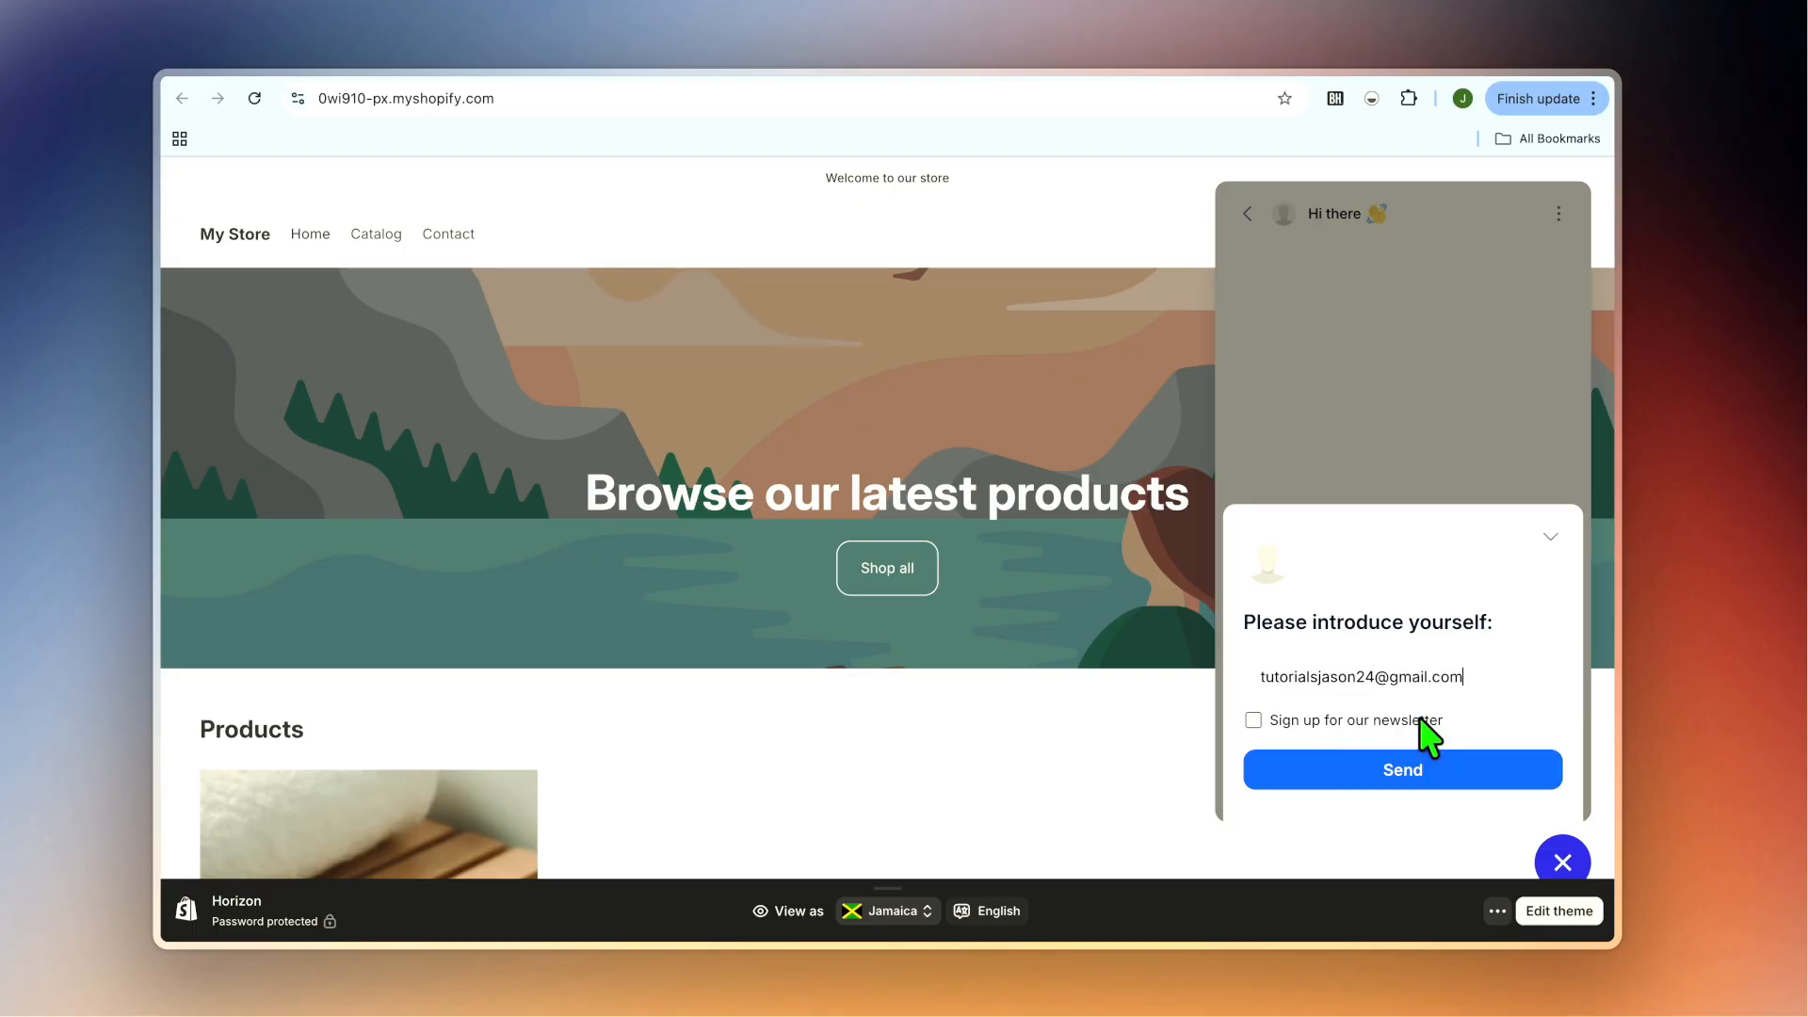
click(1255, 720)
click(1345, 790)
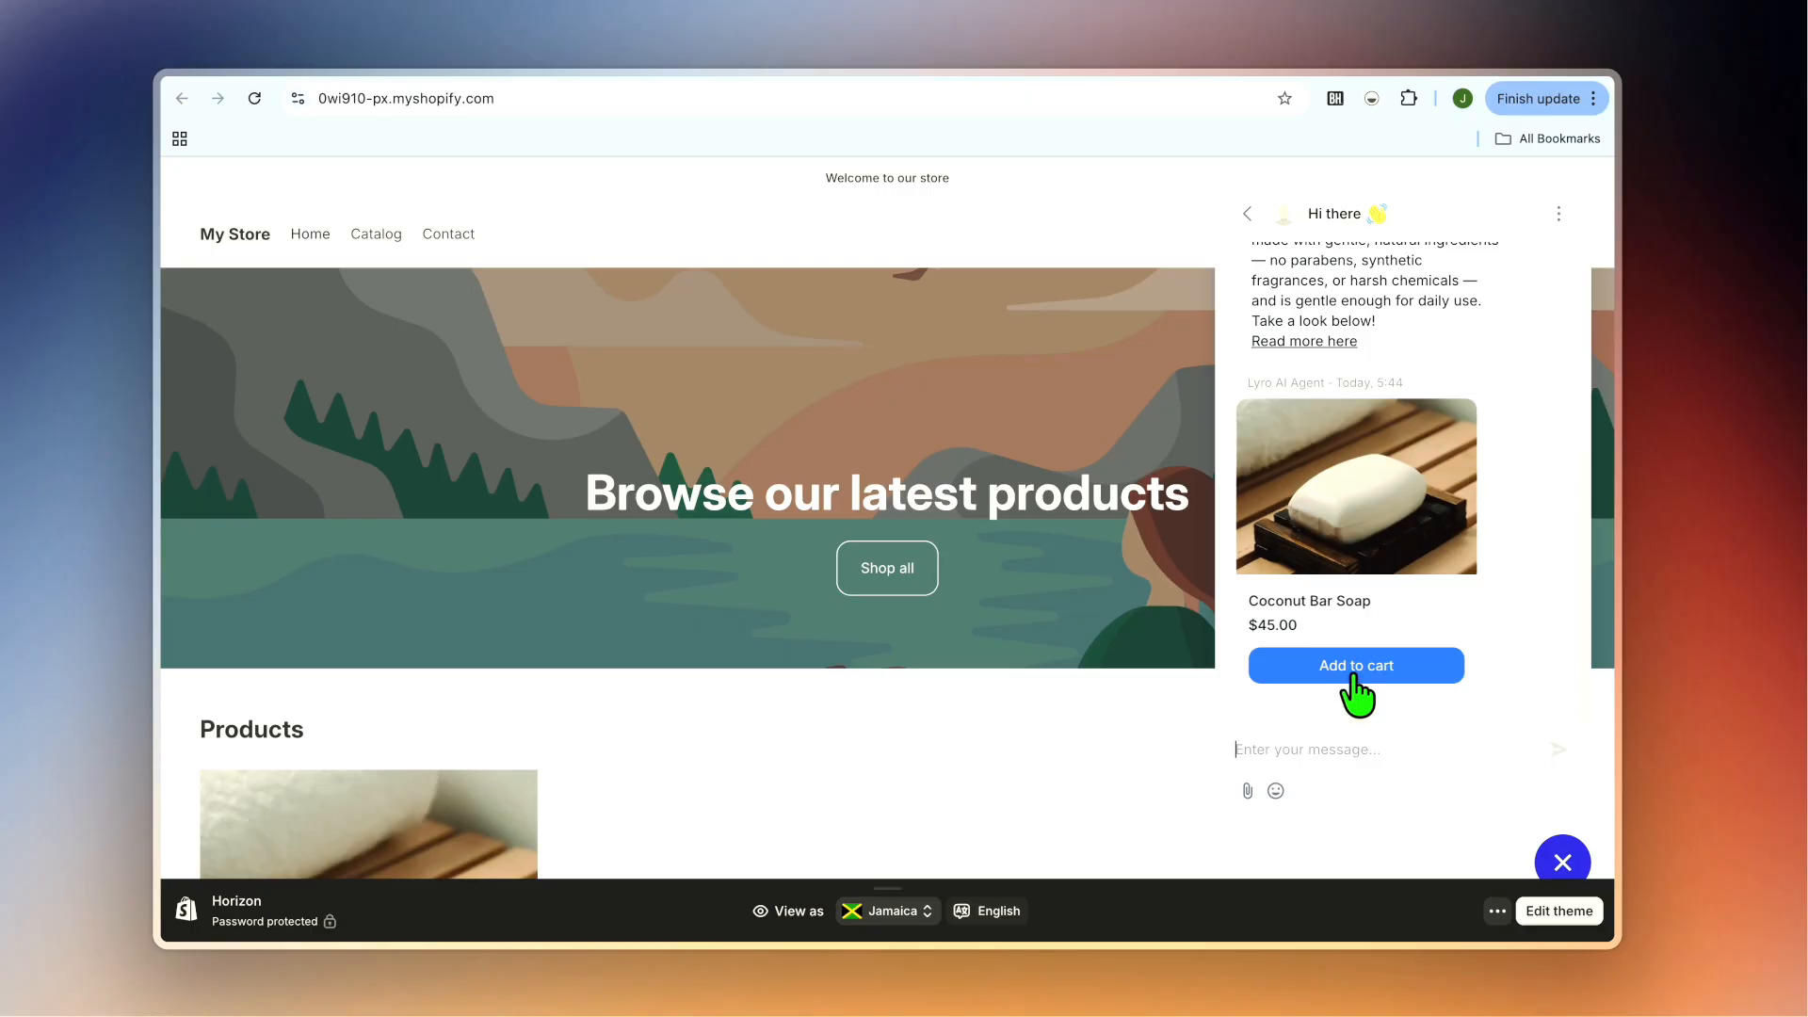
scroll(1356, 695, up, 3)
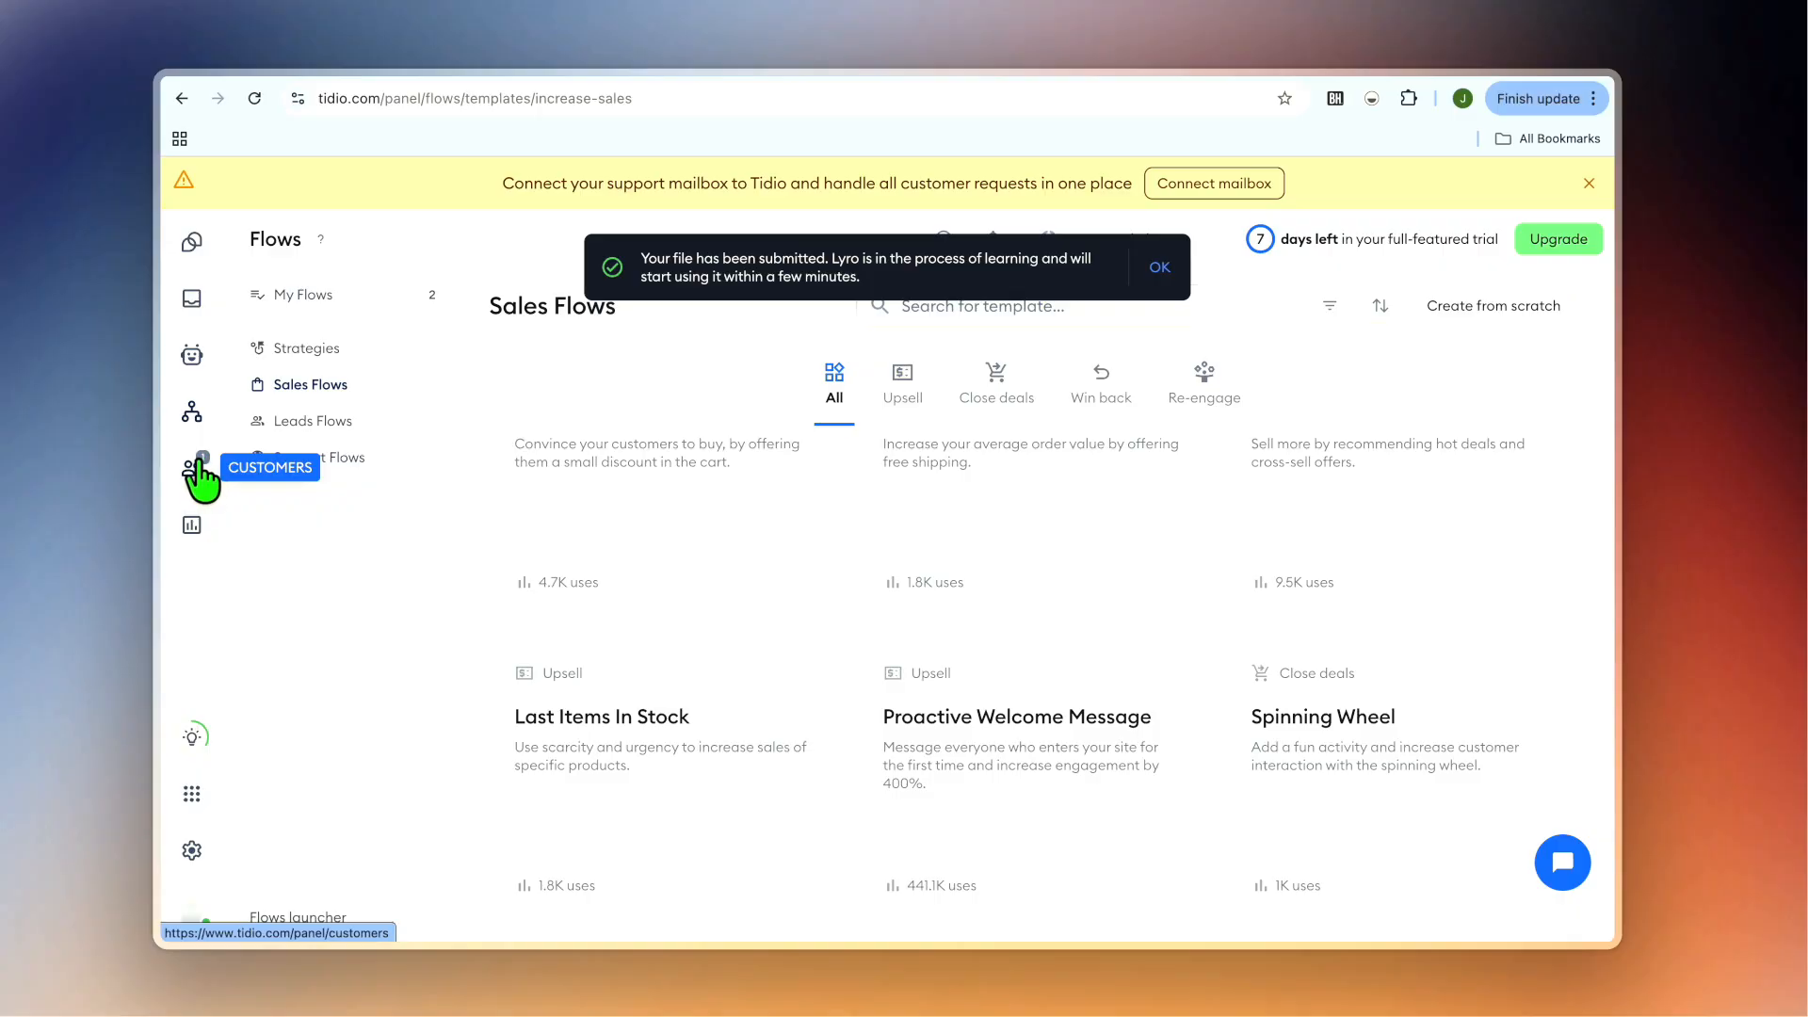
- Return to Tidio's Lyro AI Agent configuration and review the Handoff audiences, online and offline handoff behavior, and predefined answers
click(190, 367)
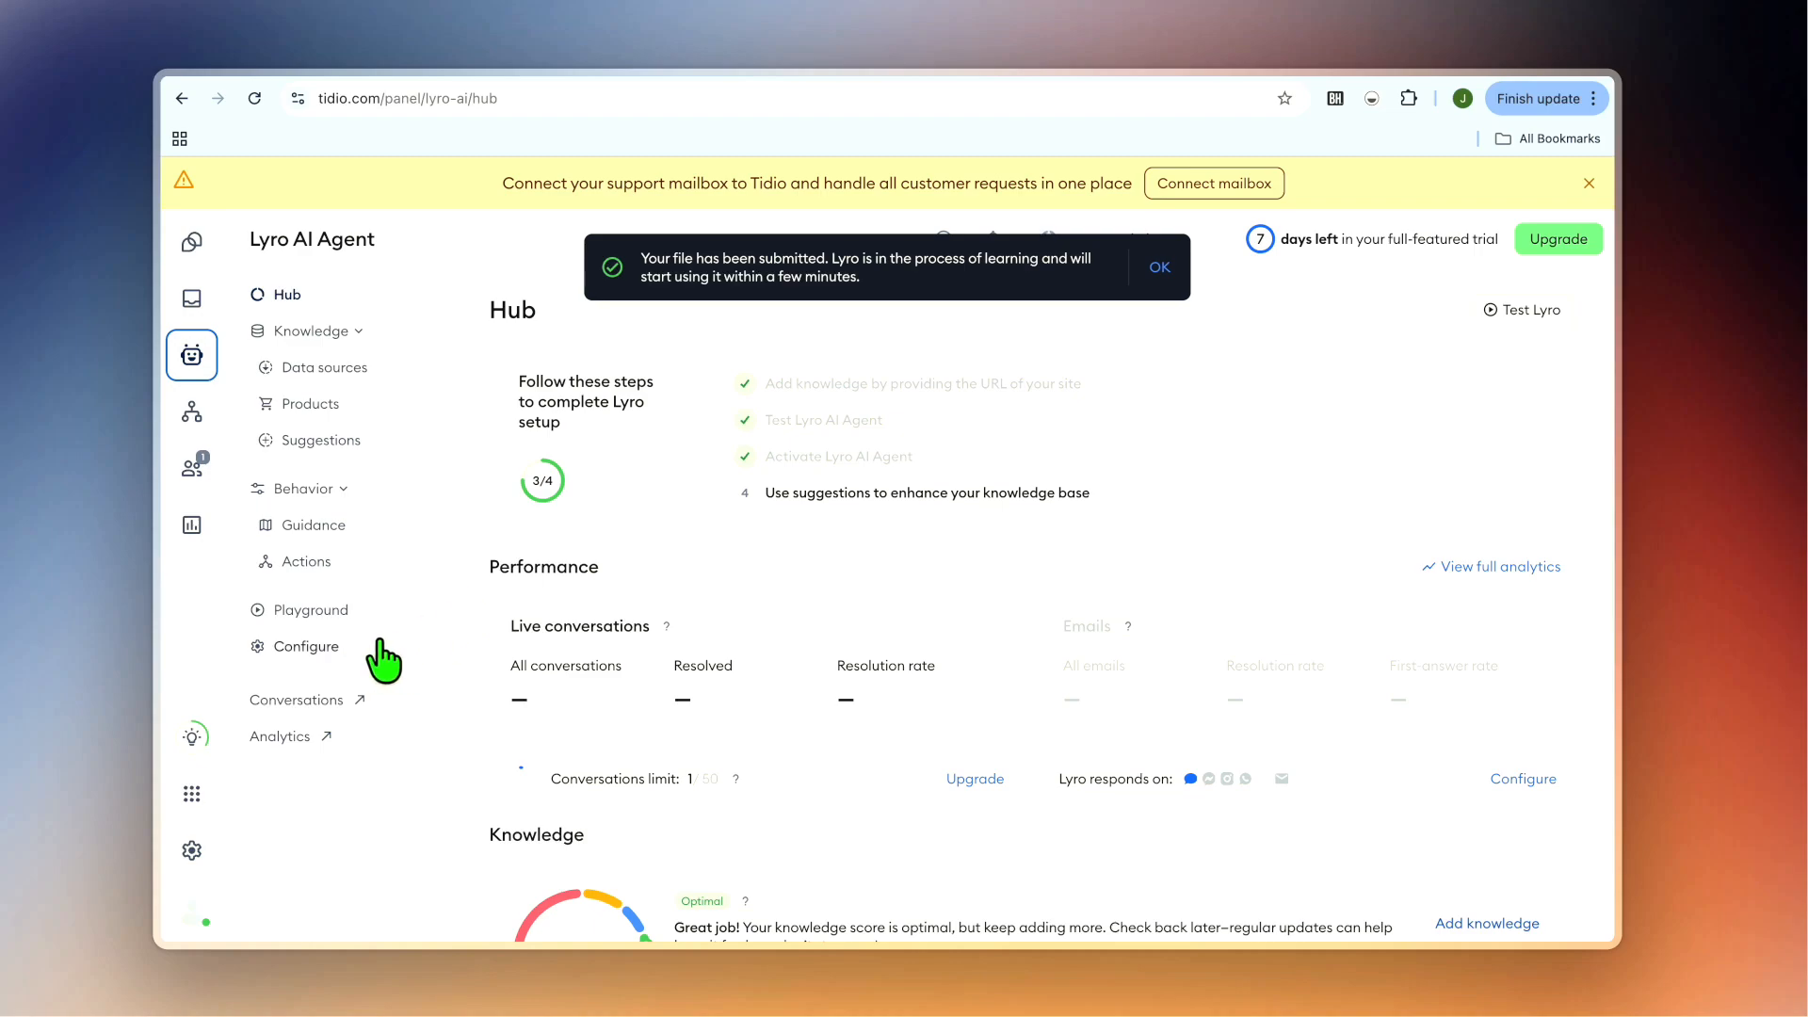
click(328, 648)
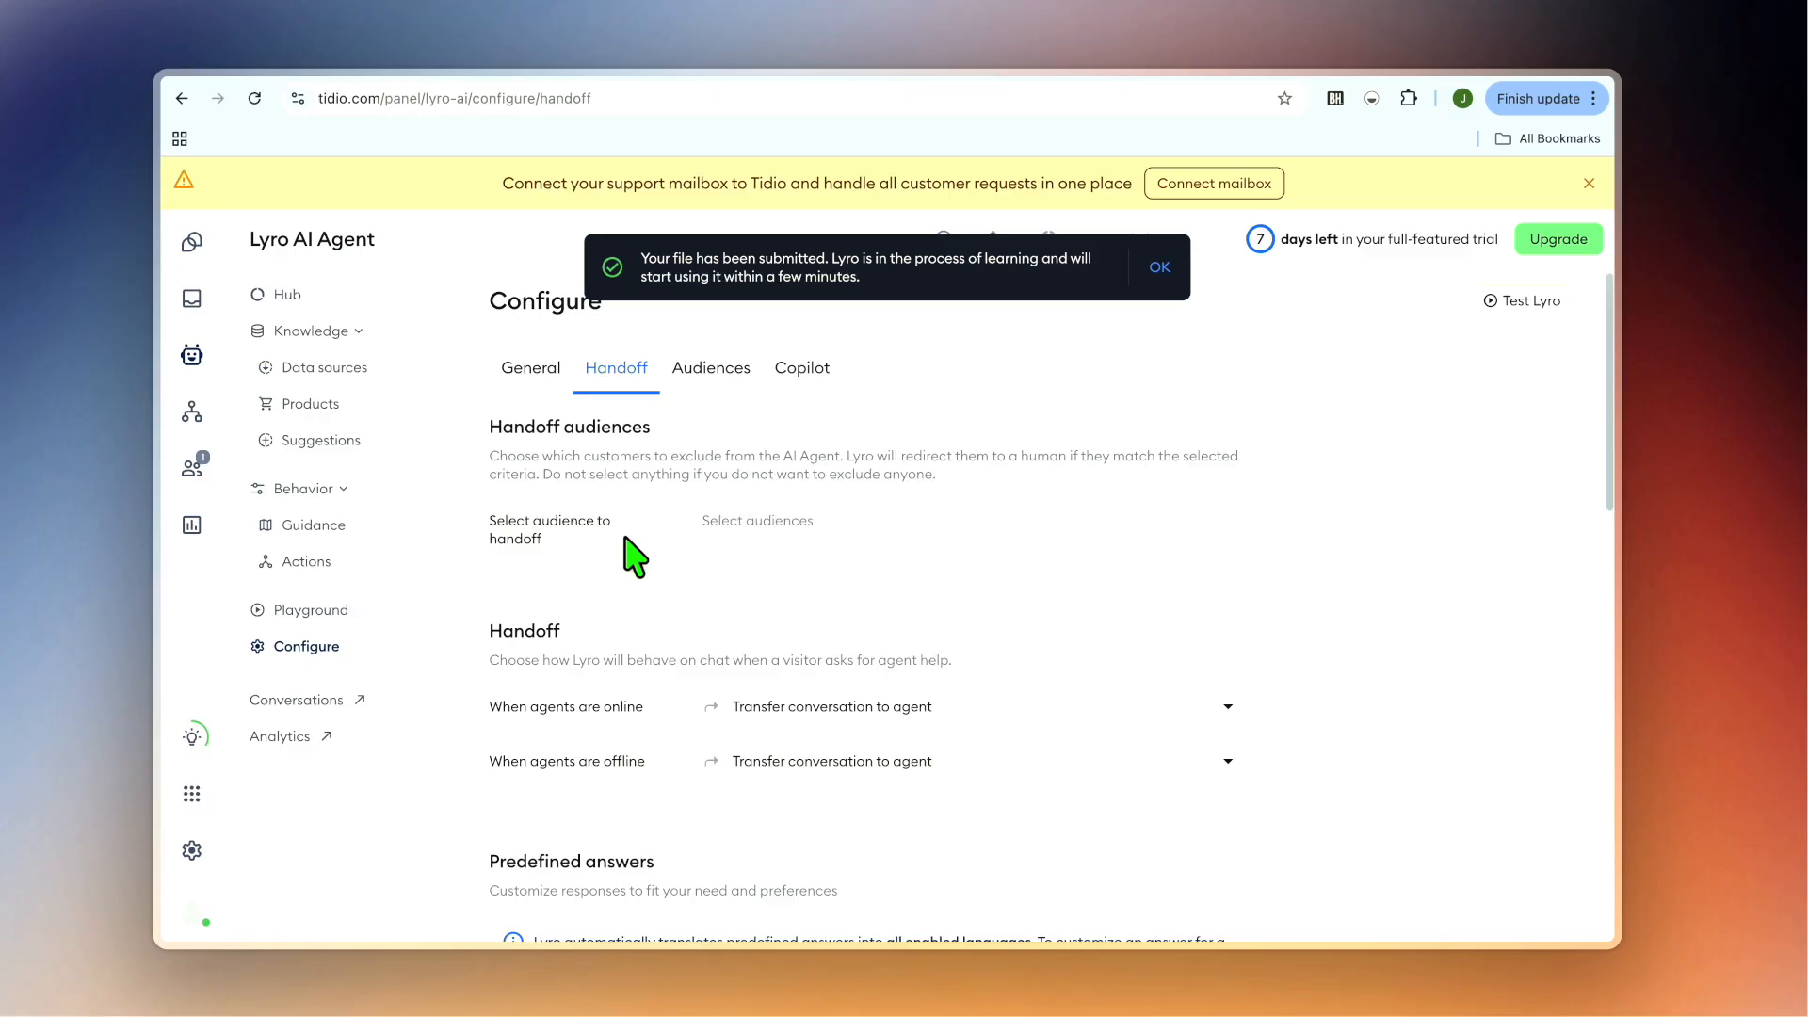
scroll(624, 538, down, 1)
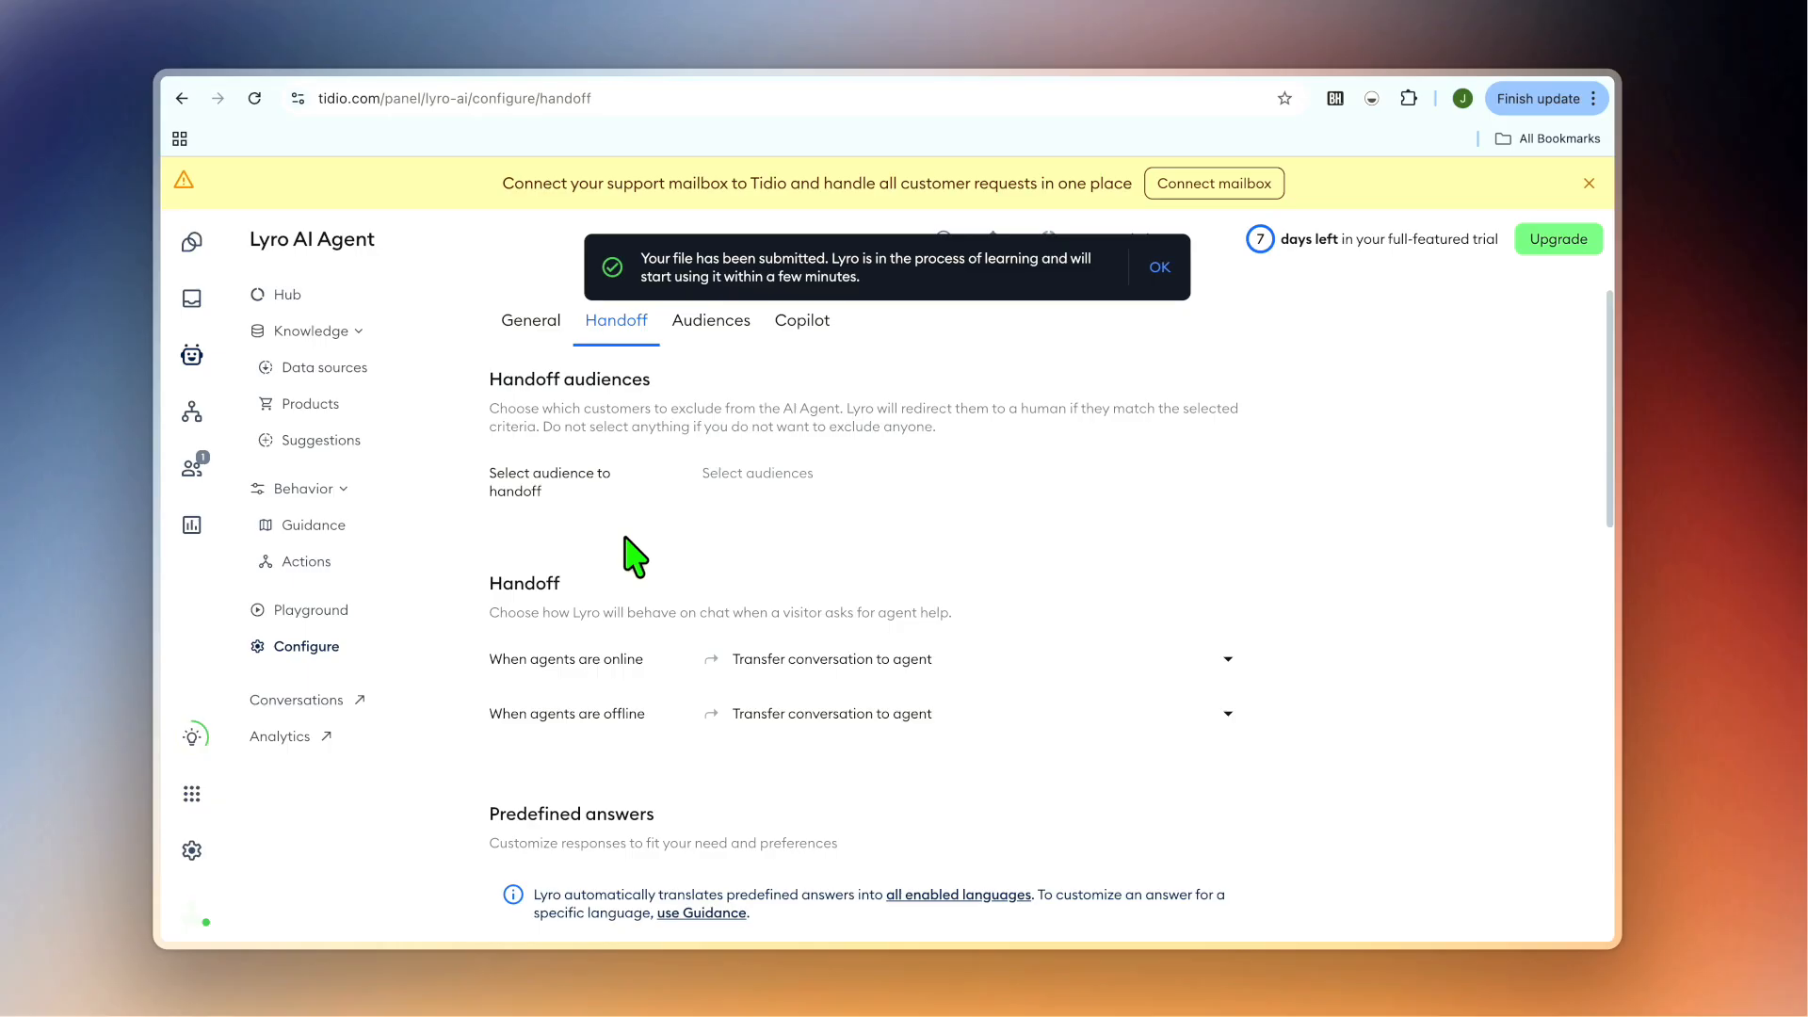
scroll(632, 556, down, 1)
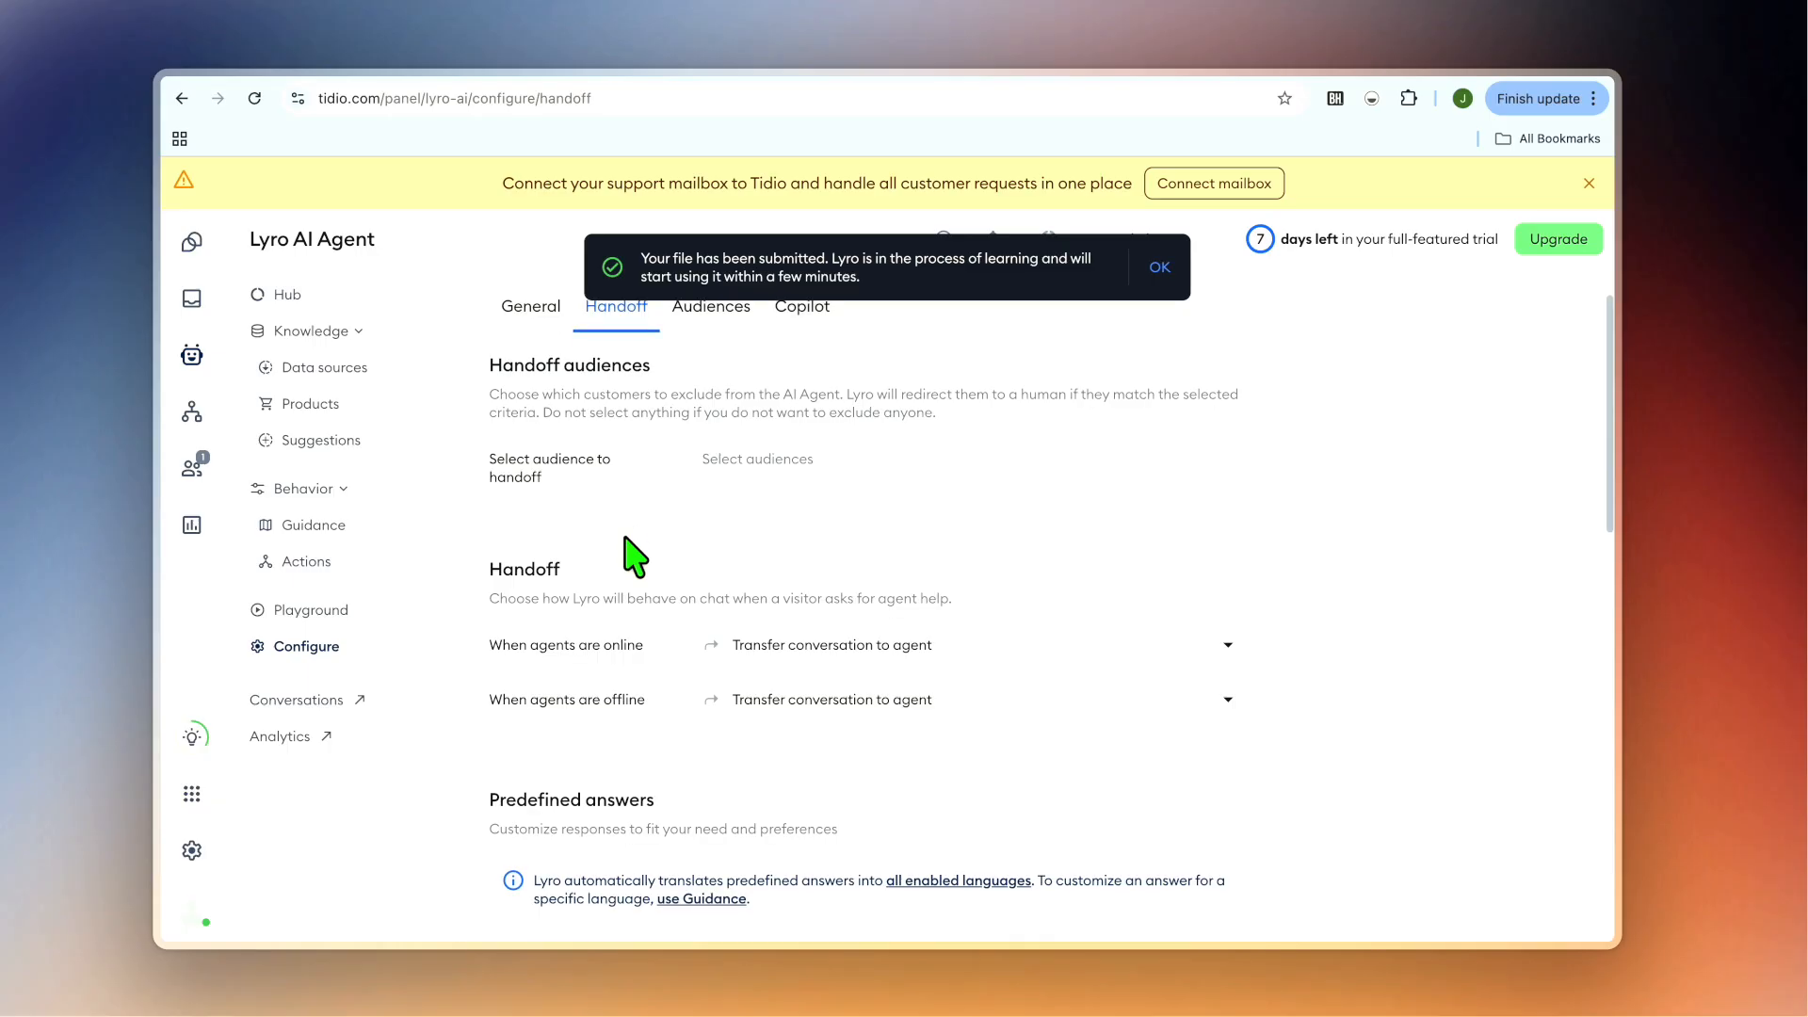
scroll(635, 555, down, 2)
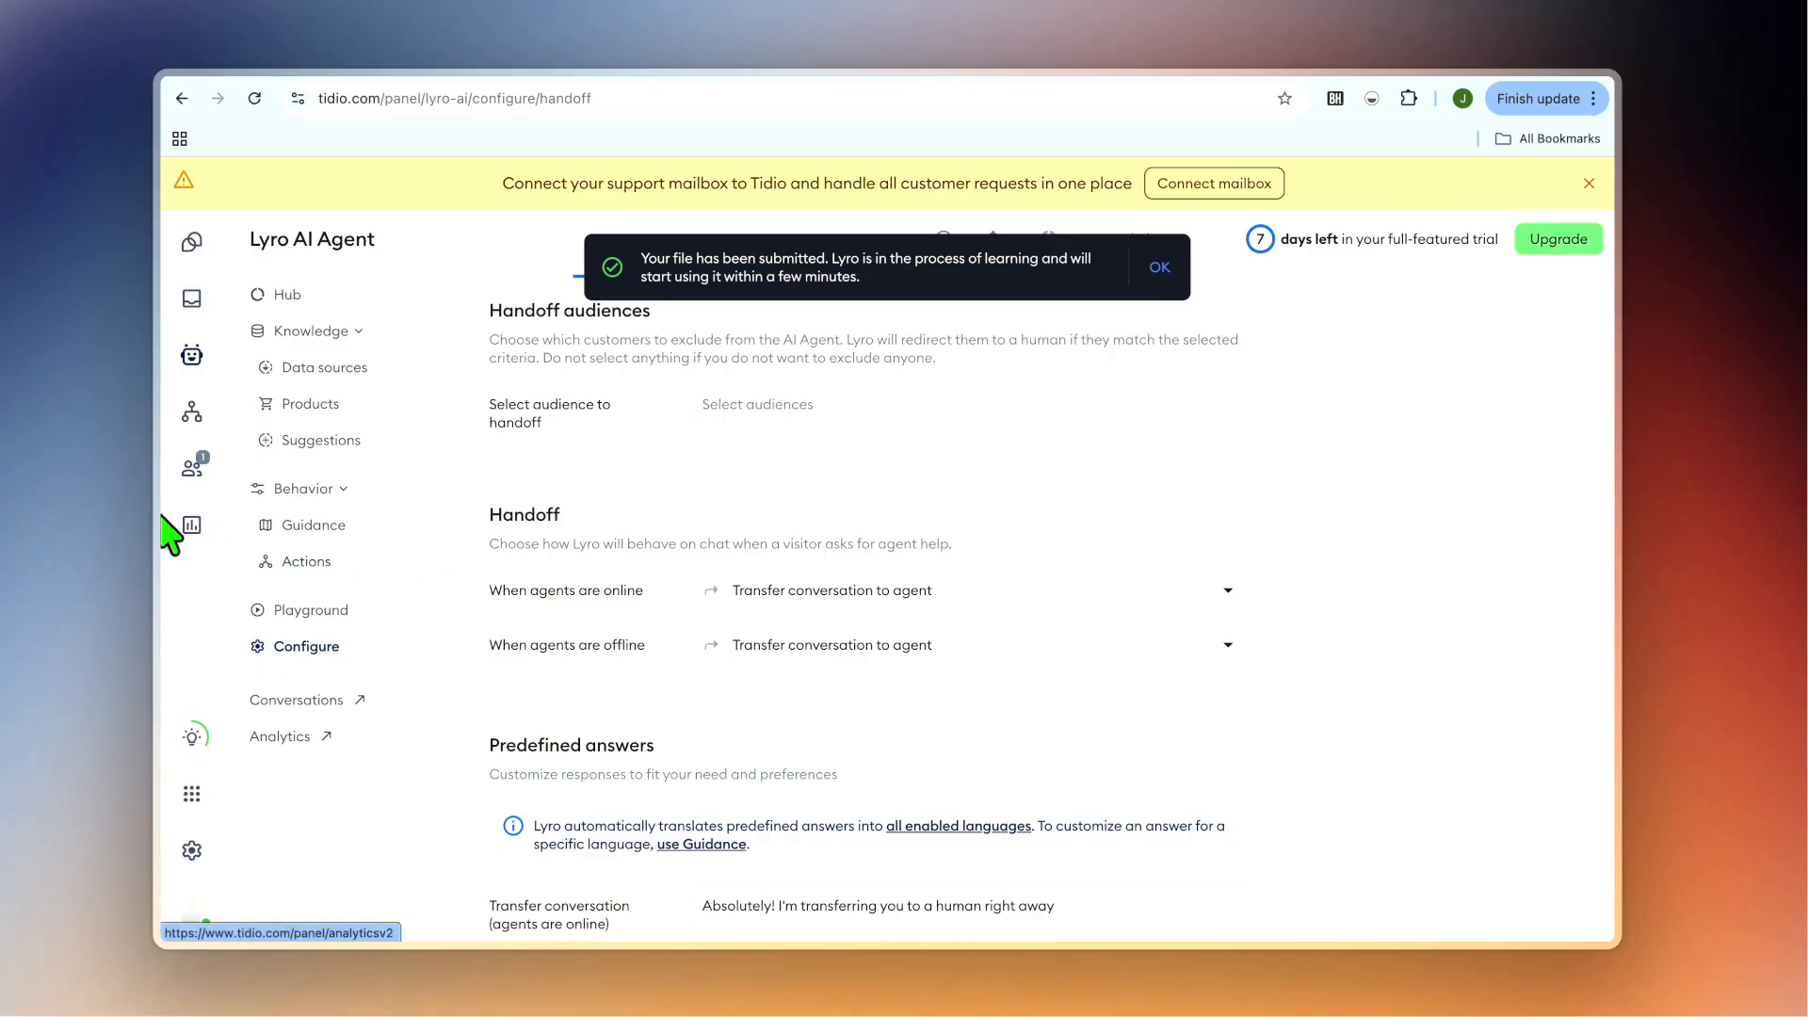
- Review the Analytics overview for interactions, Lyro resolution rate, assisted sales and acquired leads
click(194, 527)
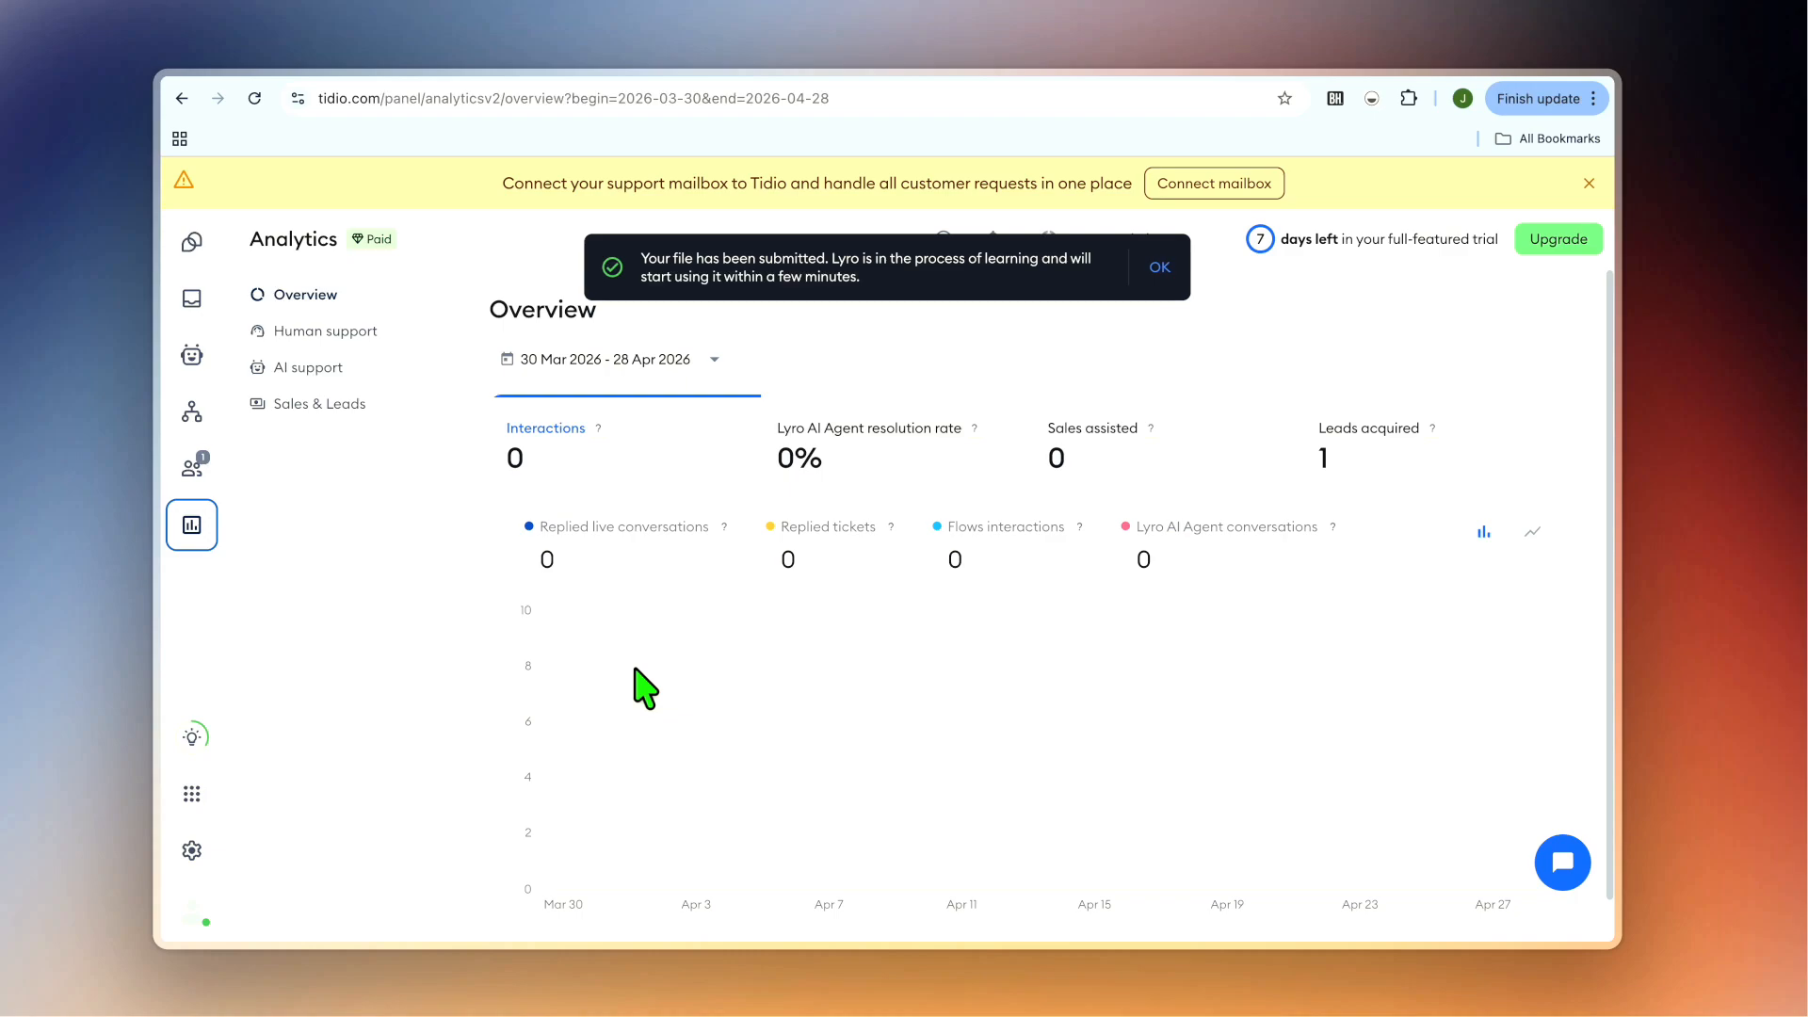
scroll(634, 670, down, 1)
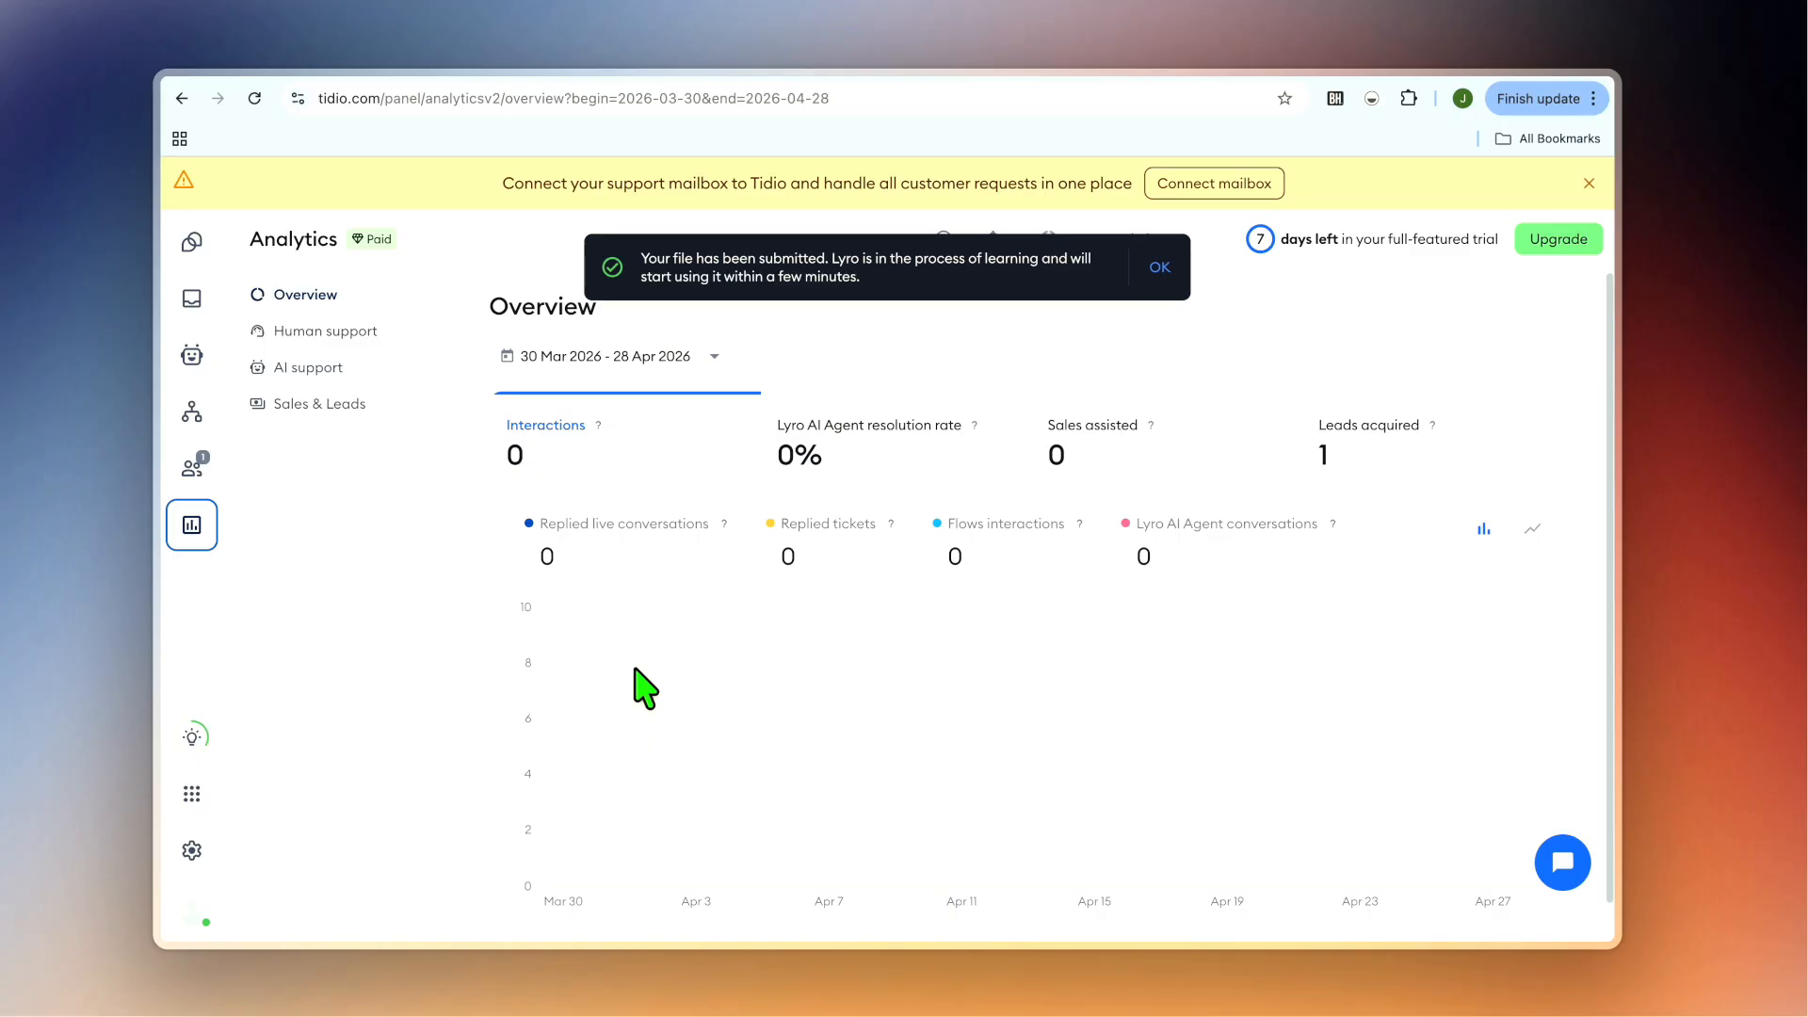
scroll(645, 688, down, 1)
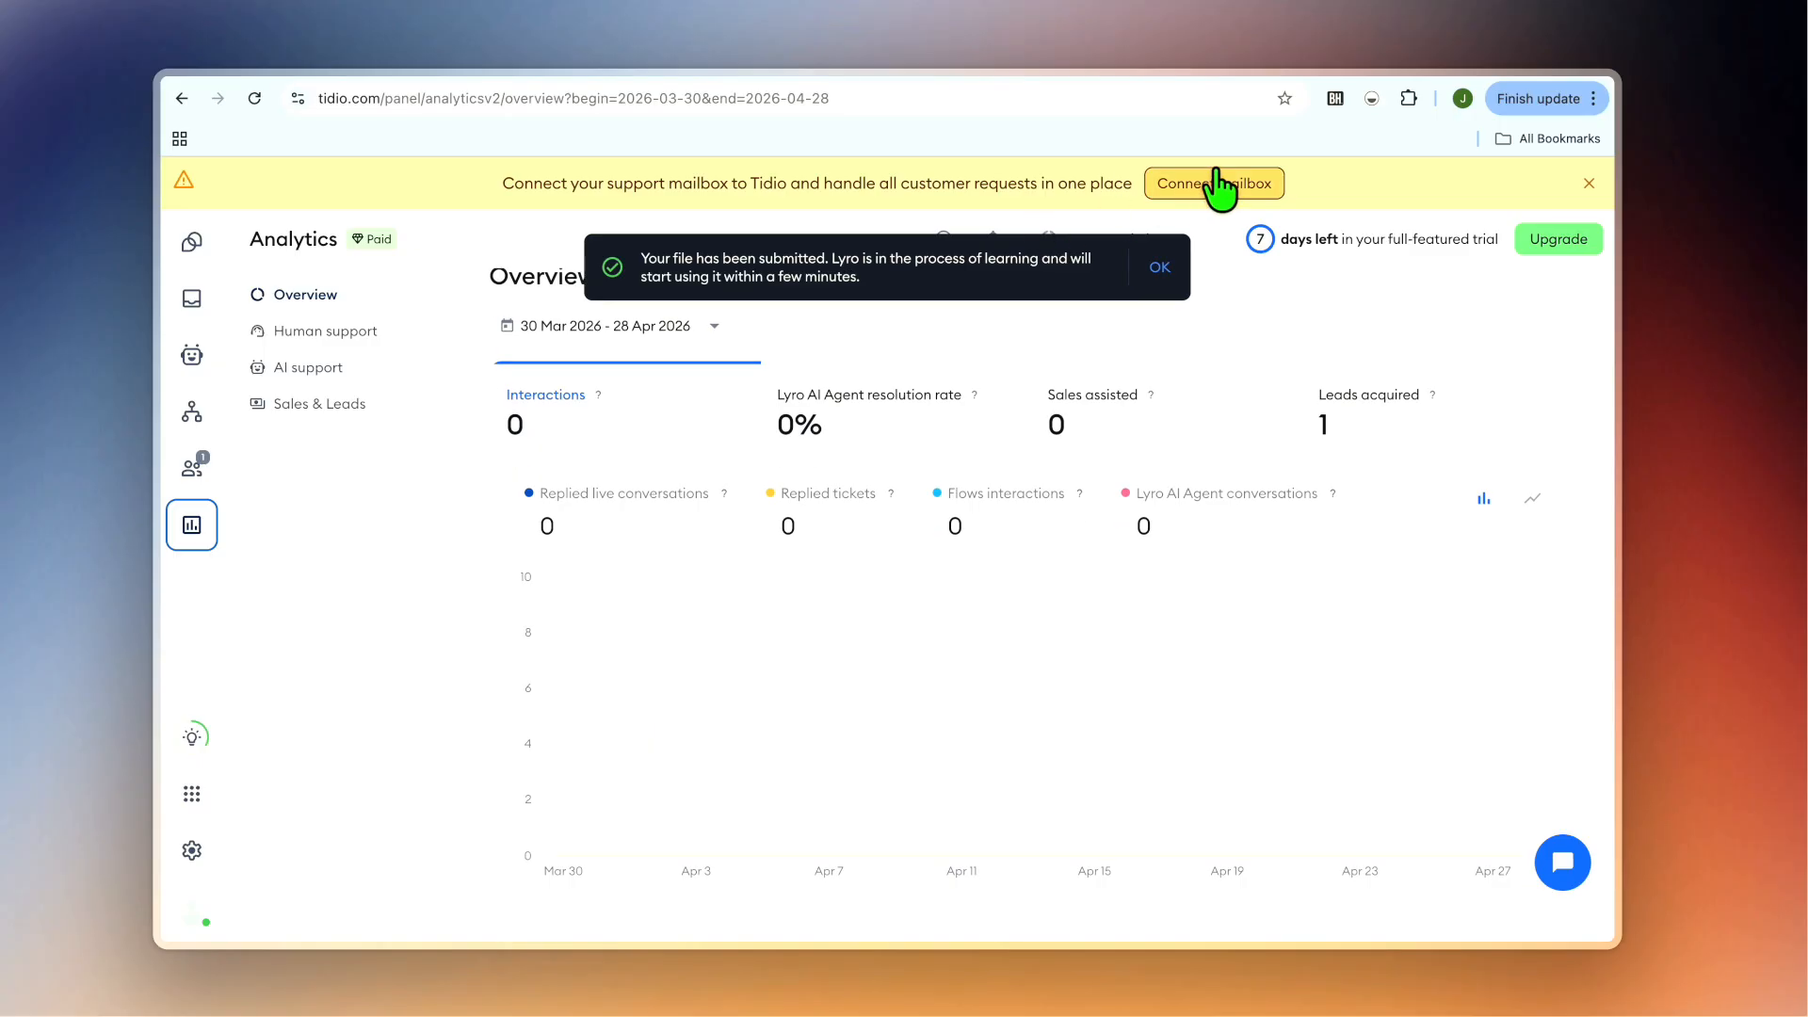
- Switch to the Tidio pricing page and compare the Starter, Growth, Plus and Premium plans
click(1202, 83)
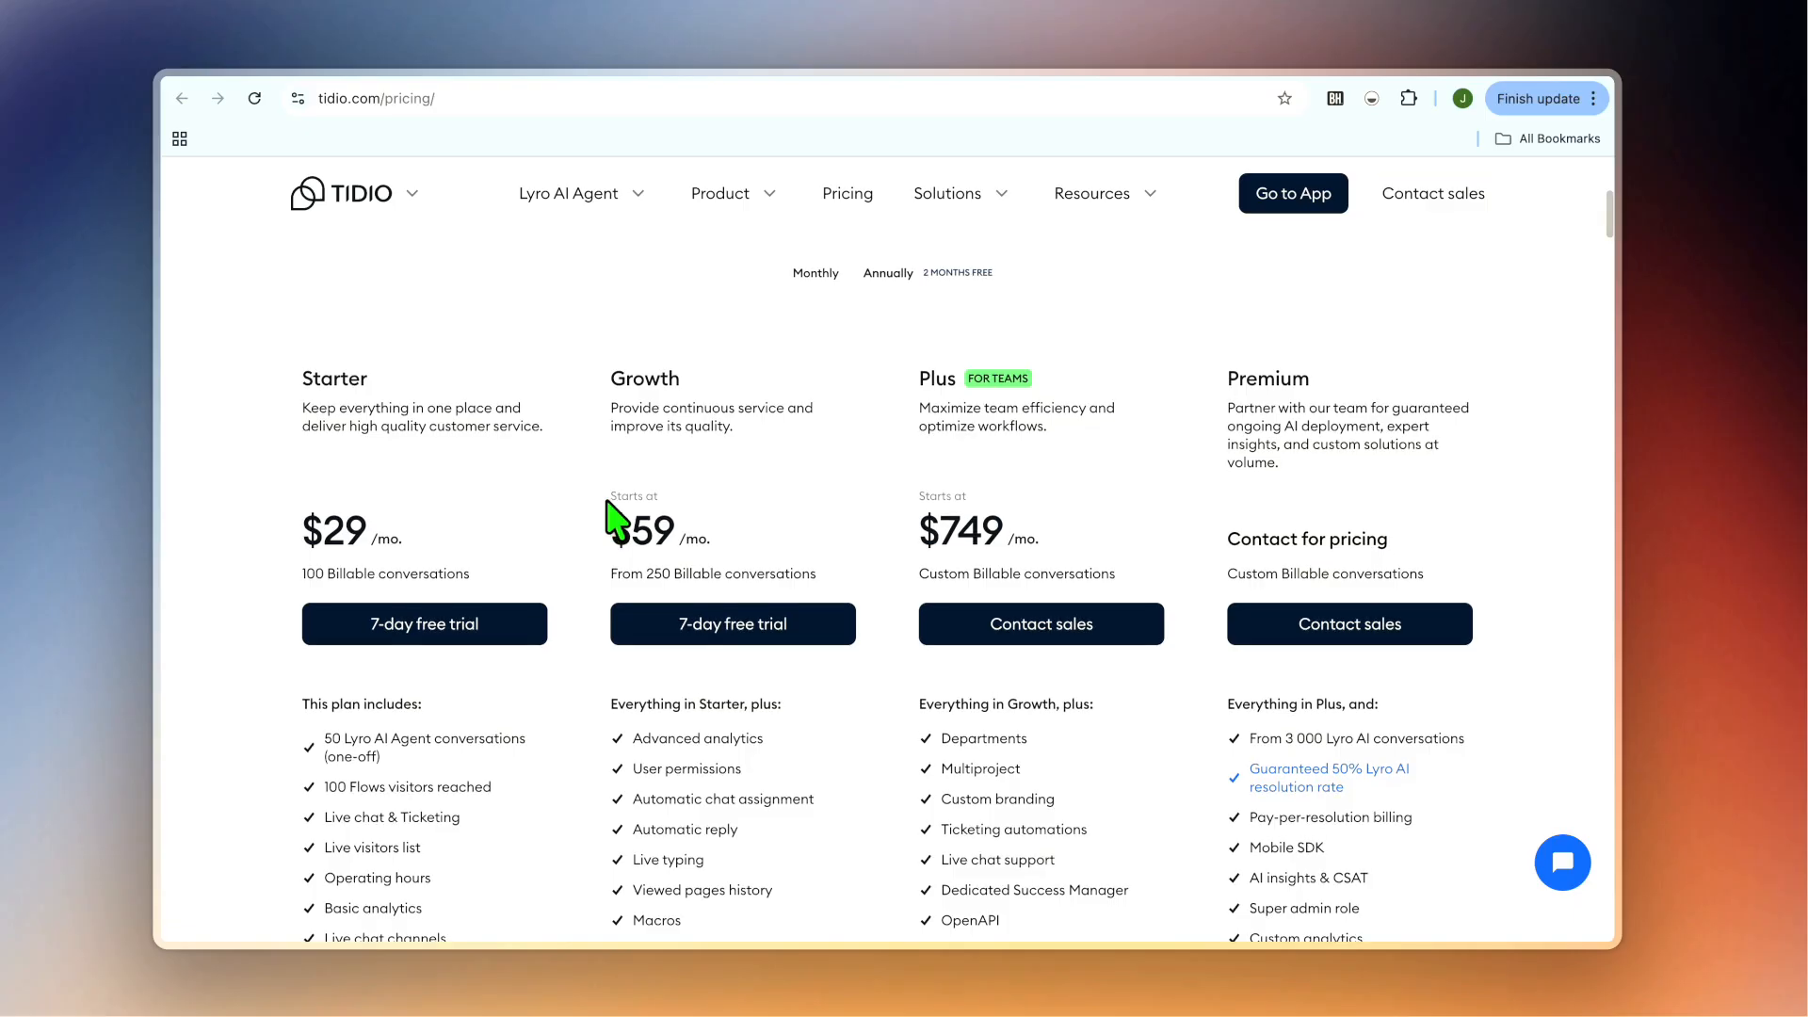
scroll(607, 501, up, 2)
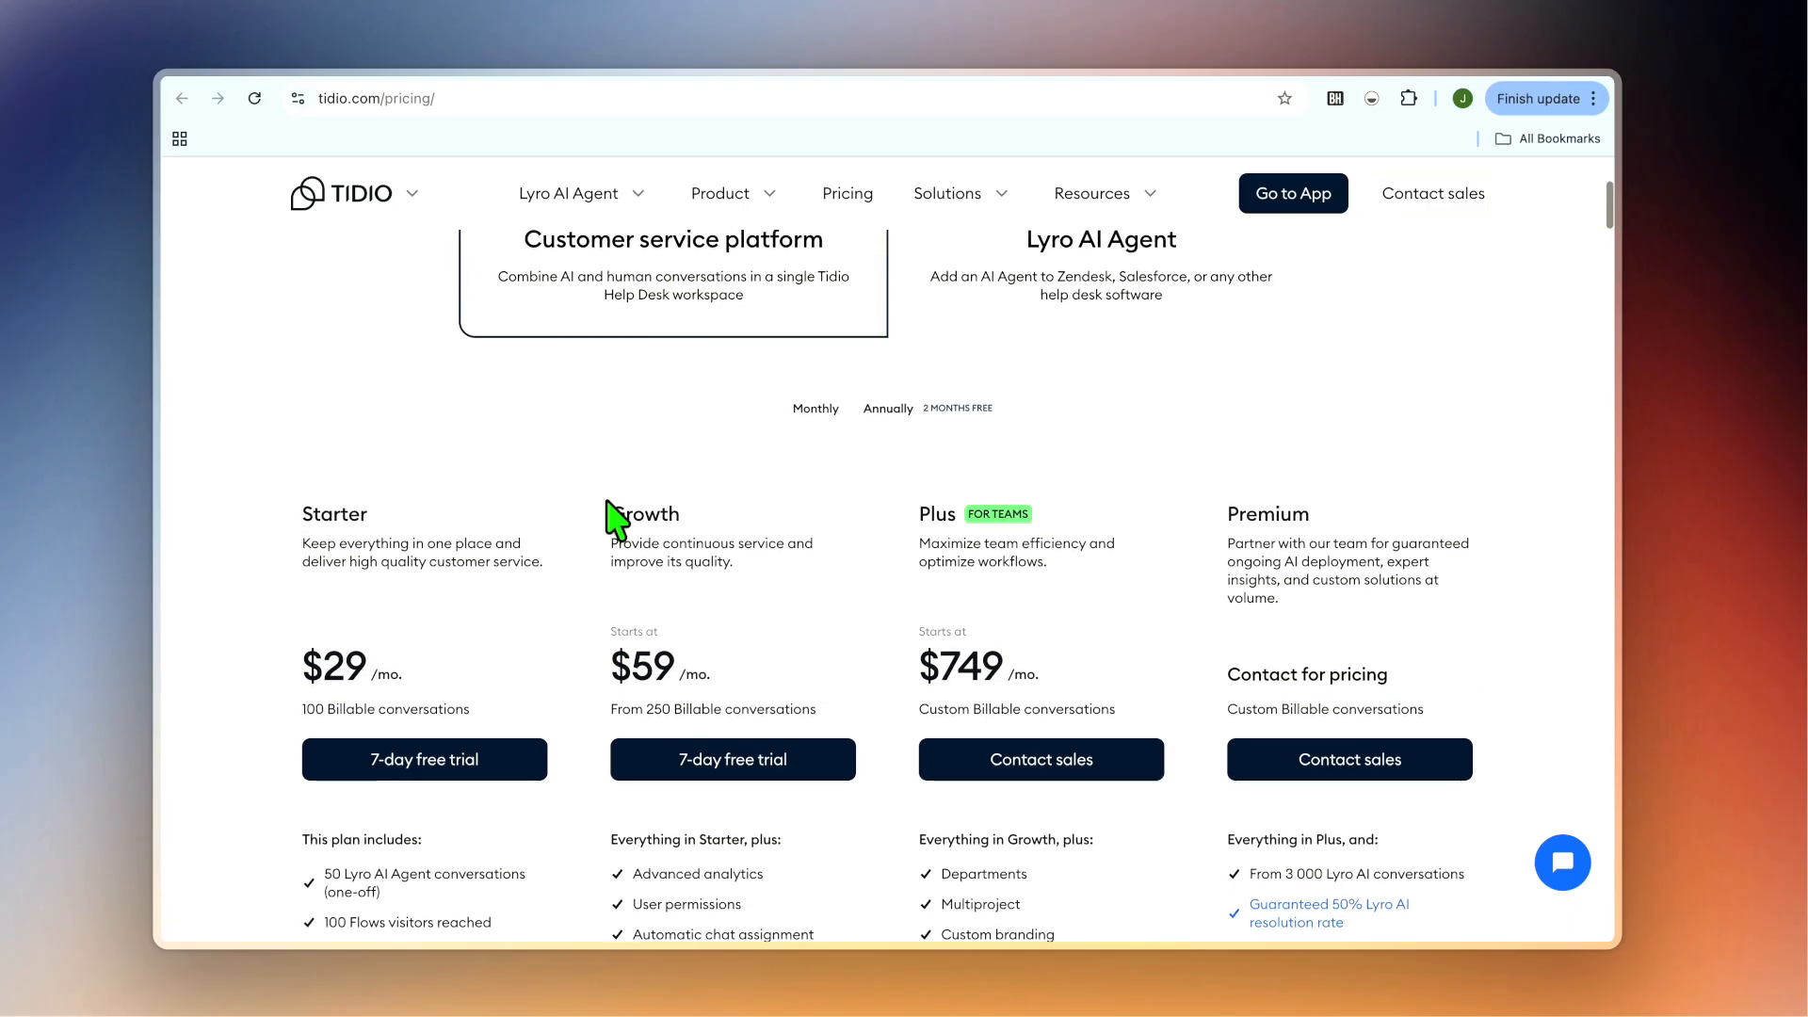
scroll(899, 678, down, 1)
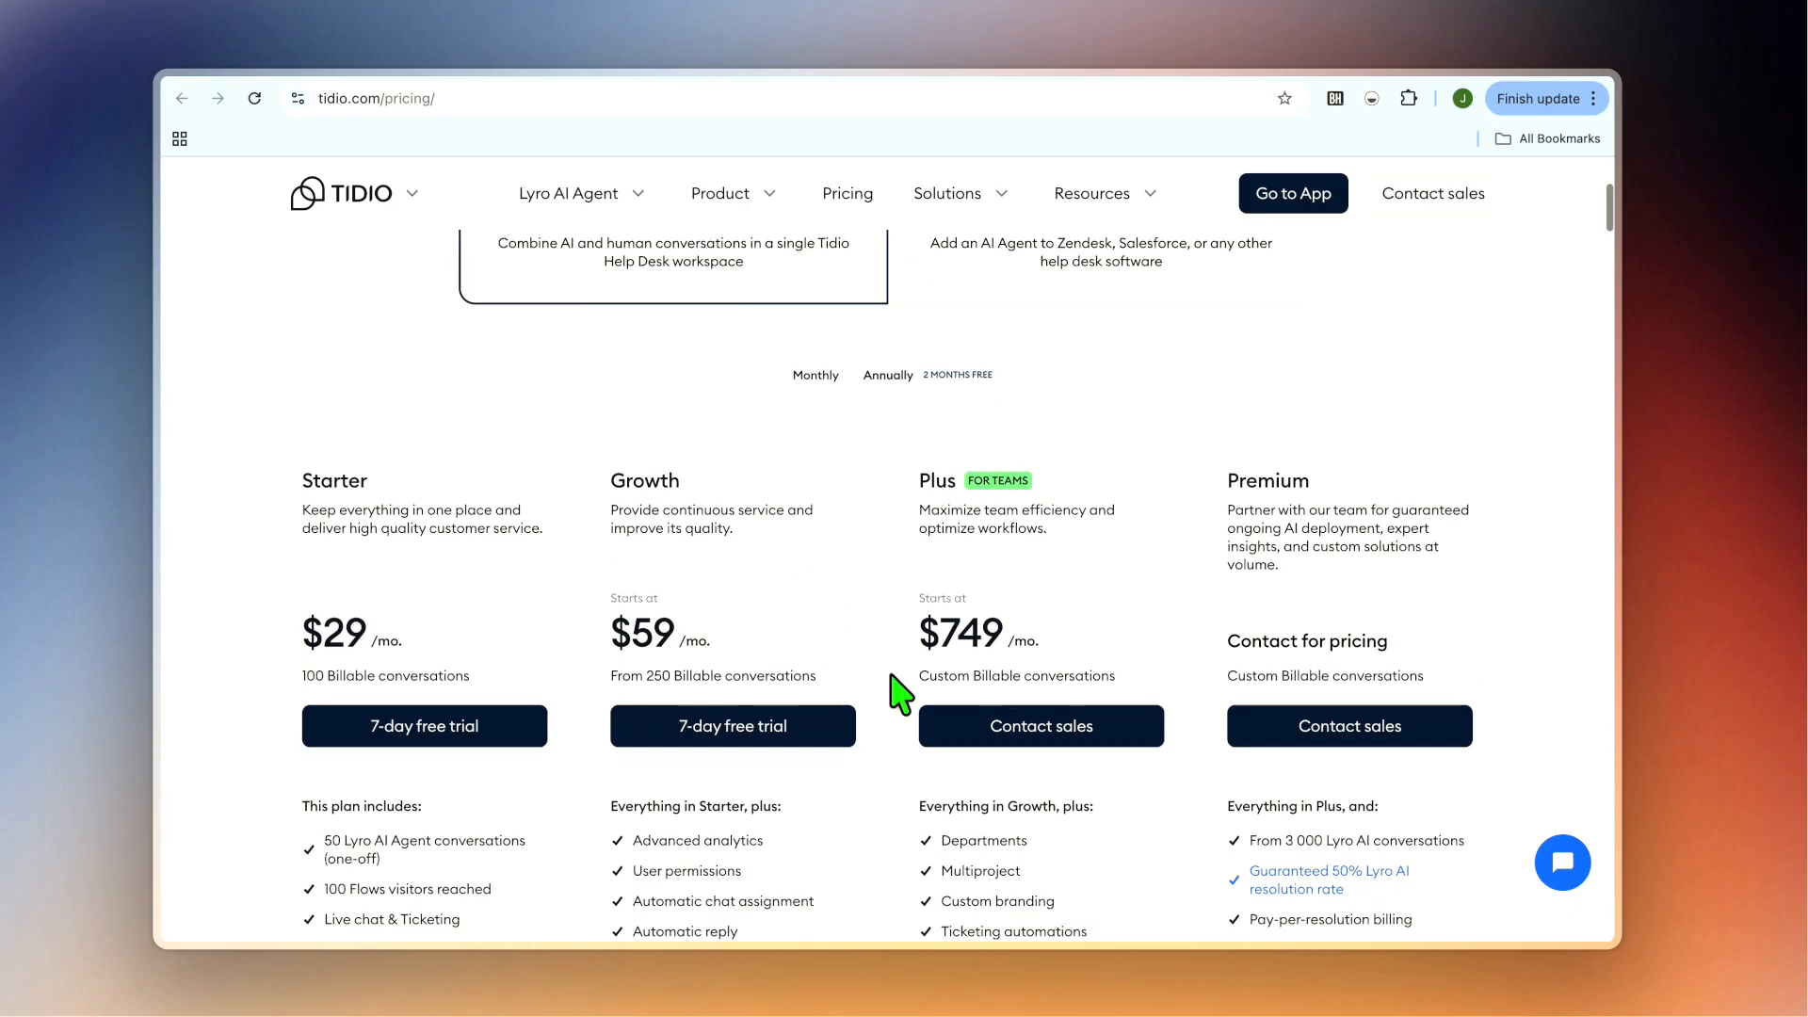
scroll(899, 695, down, 1)
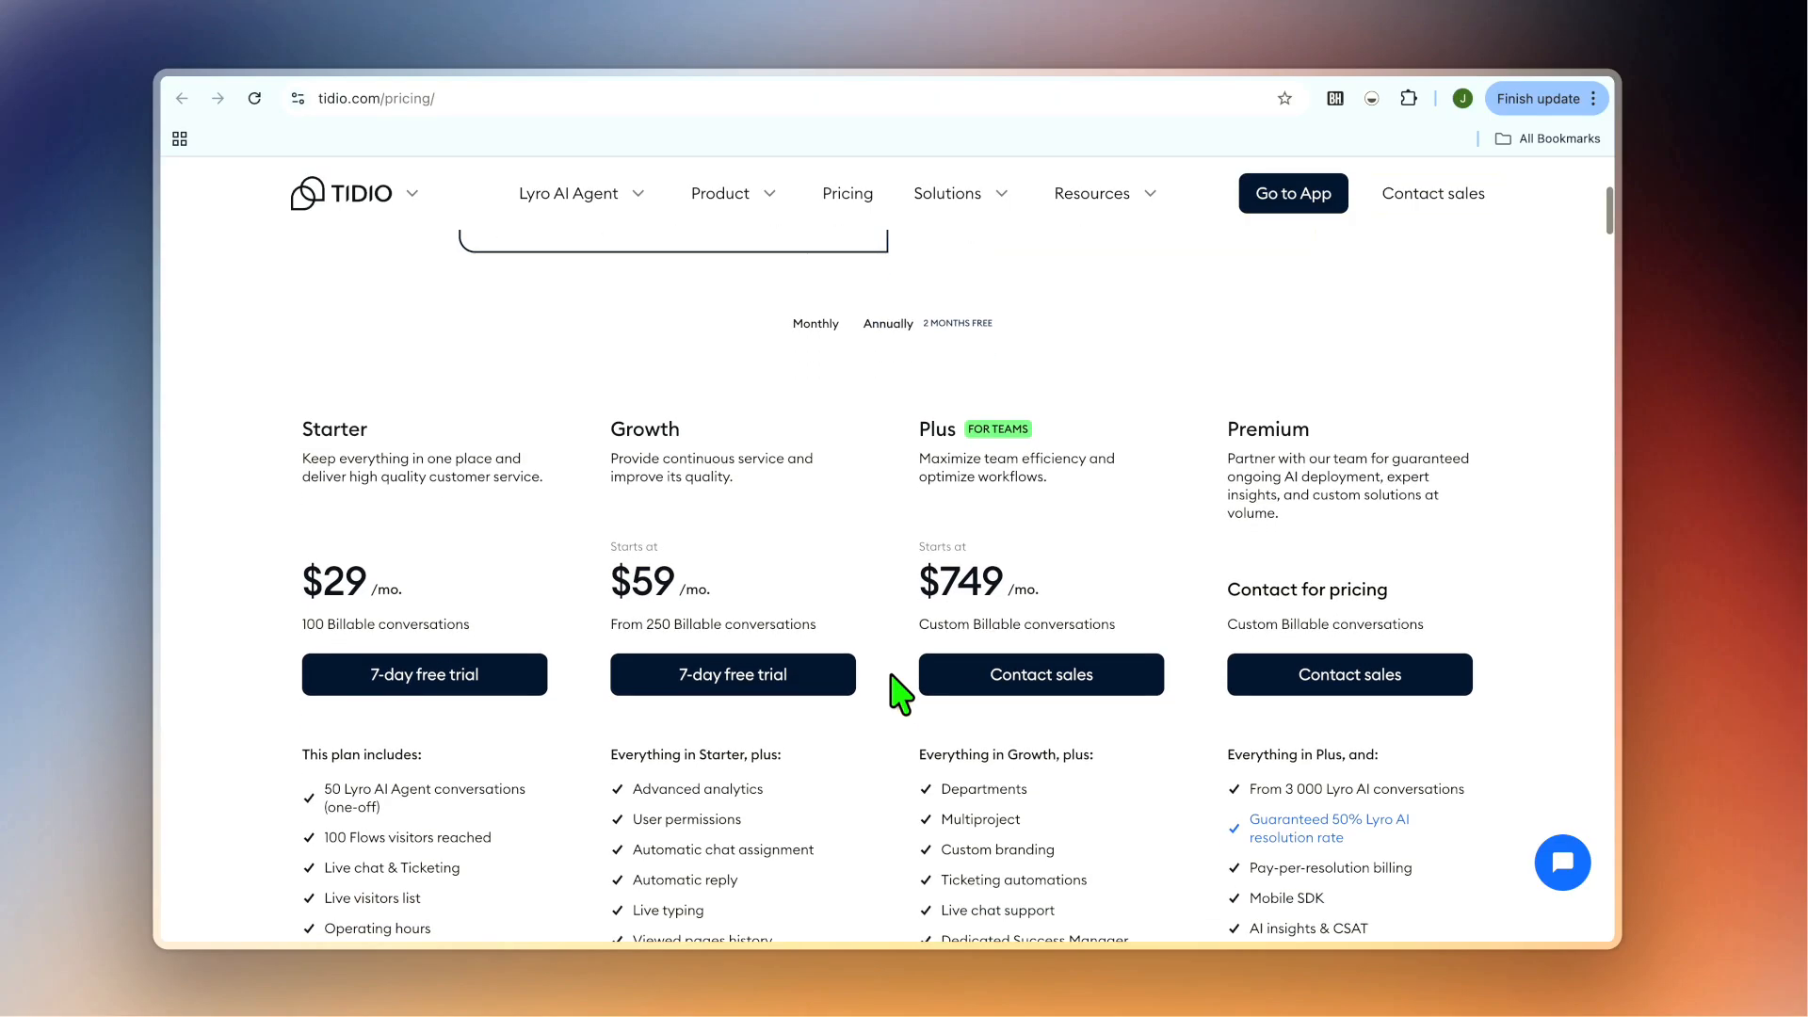
scroll(899, 695, down, 5)
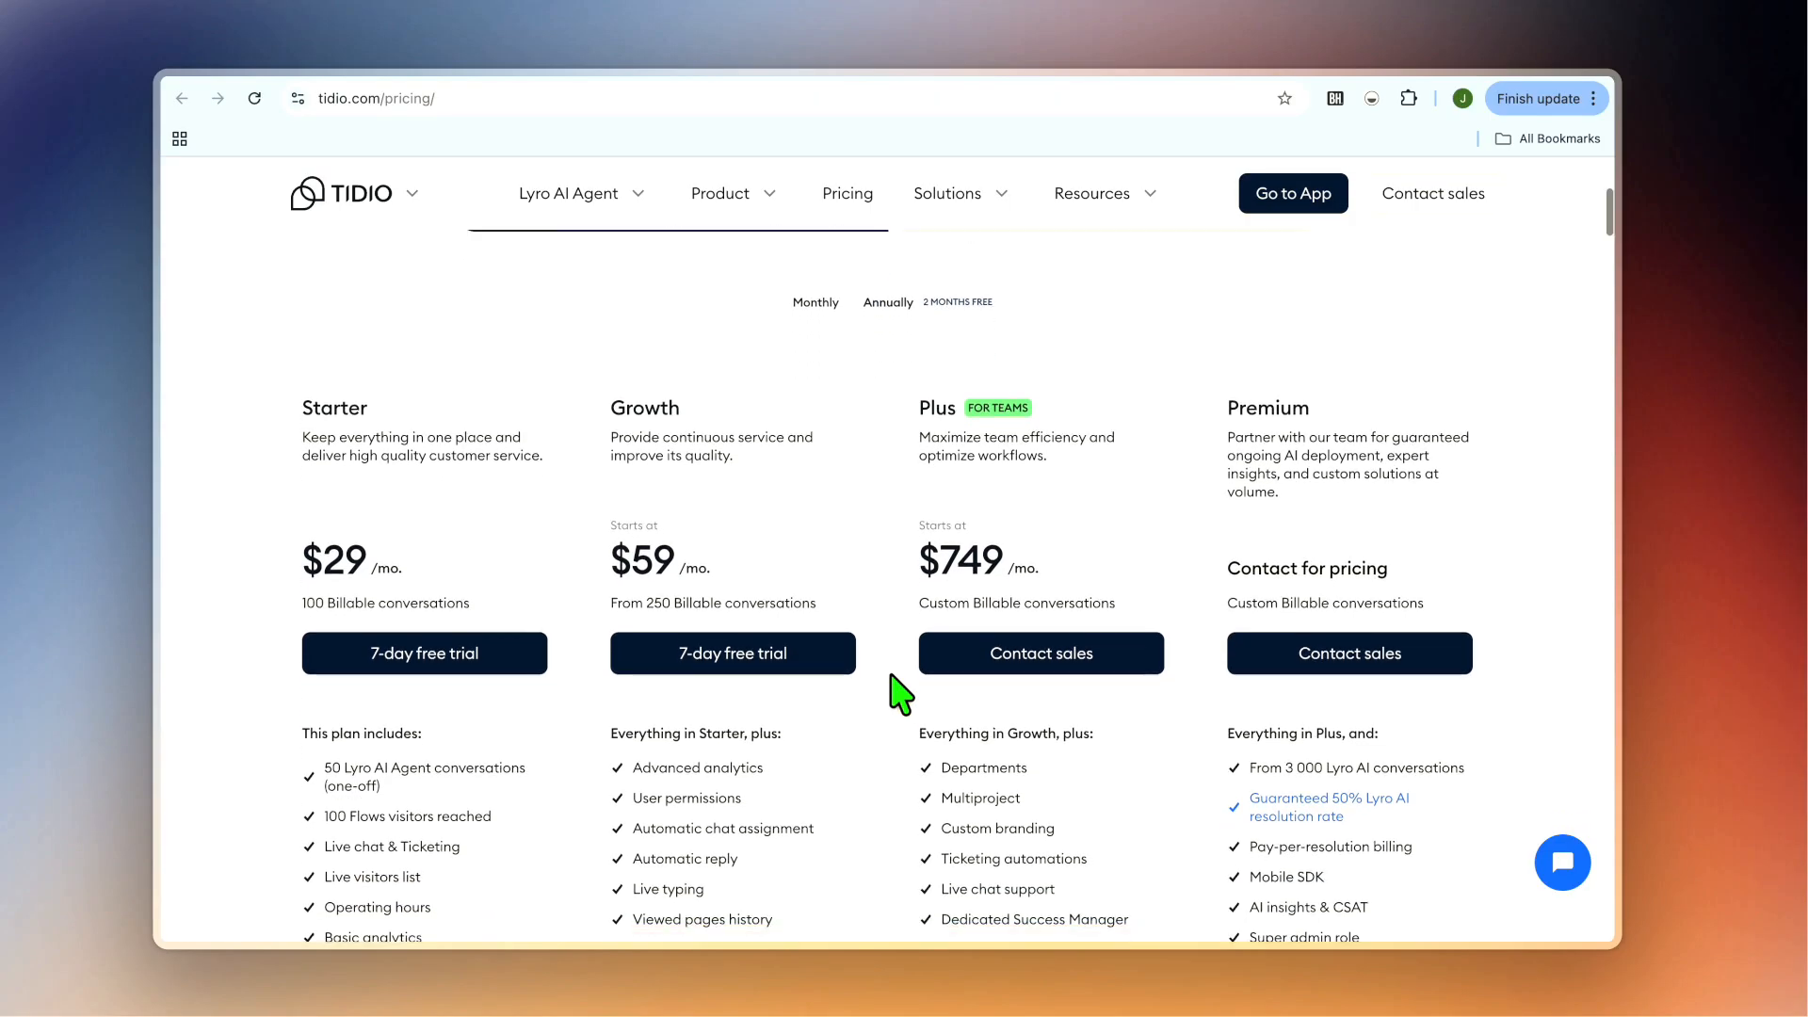